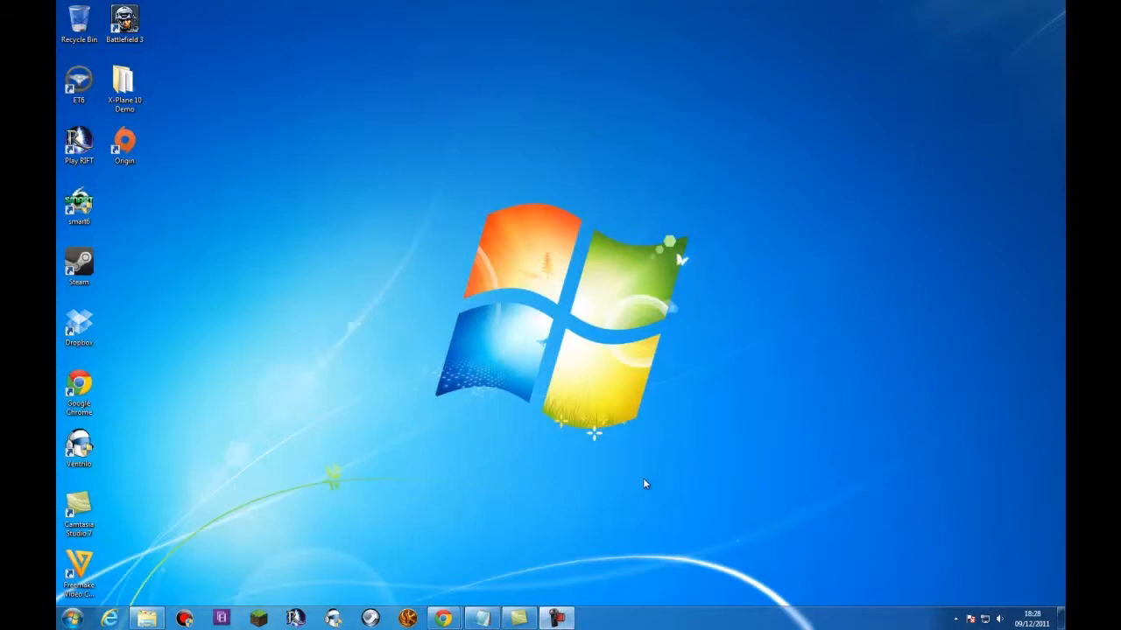
- Launch Minecraft and log in with the remembered account
left_click(260, 619)
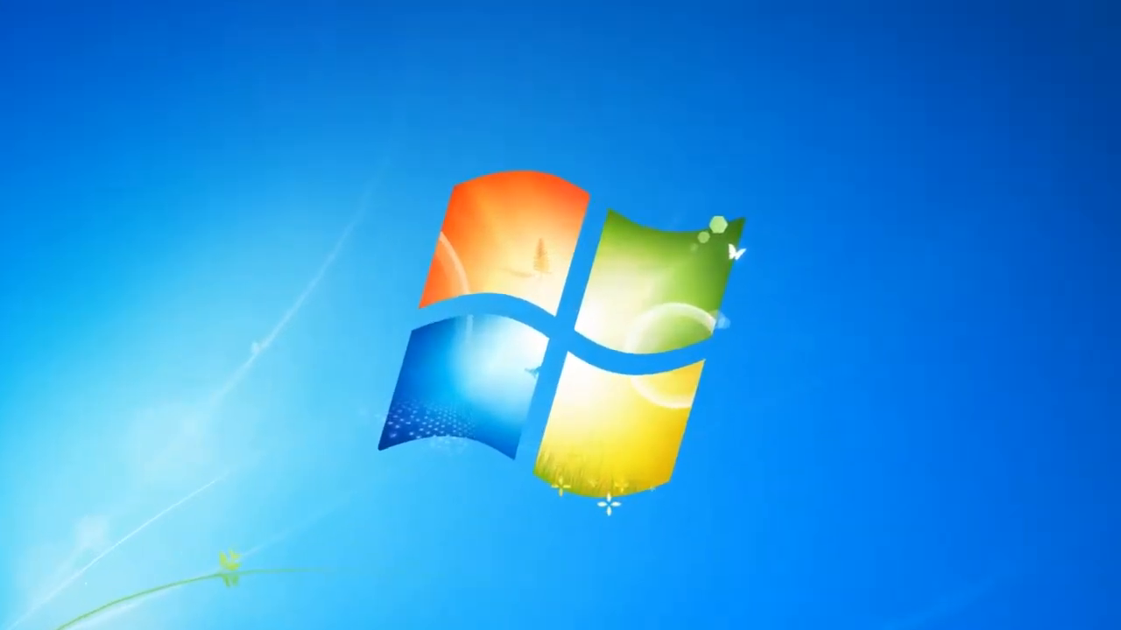
left_click(636, 341)
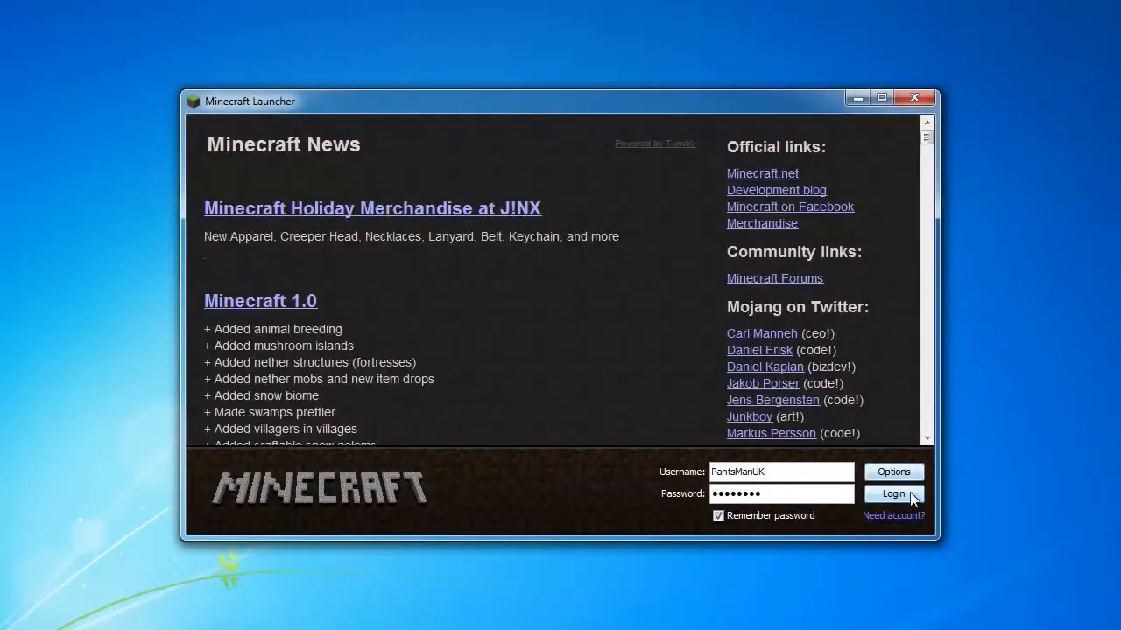
left_click(911, 496)
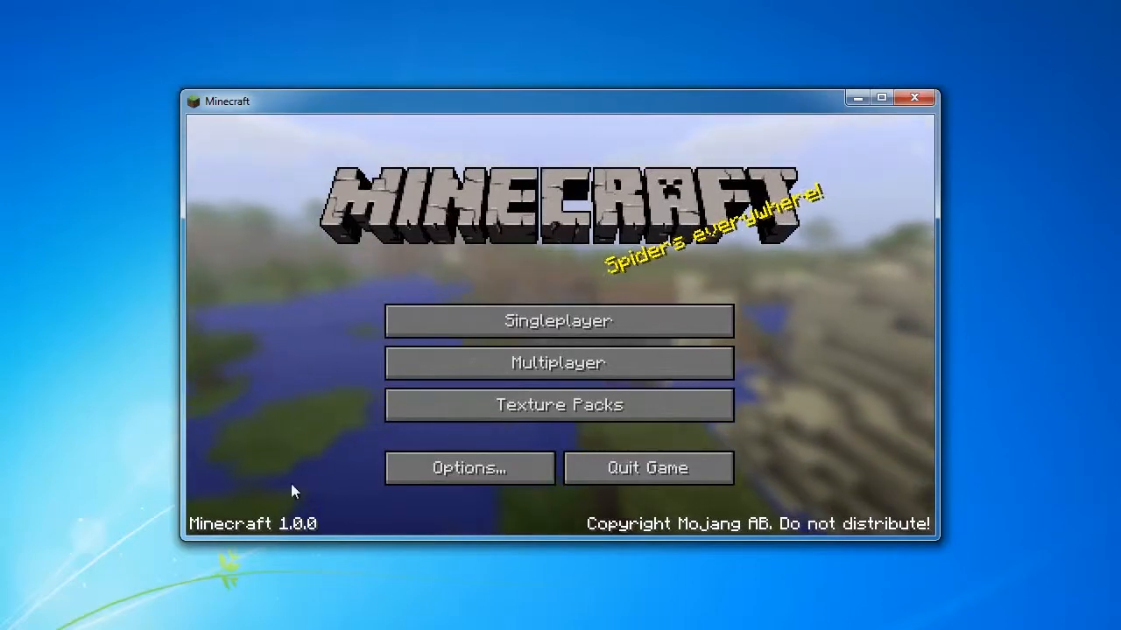
- Check the singleplayer world list and quit the game from the title screen
left_click(566, 317)
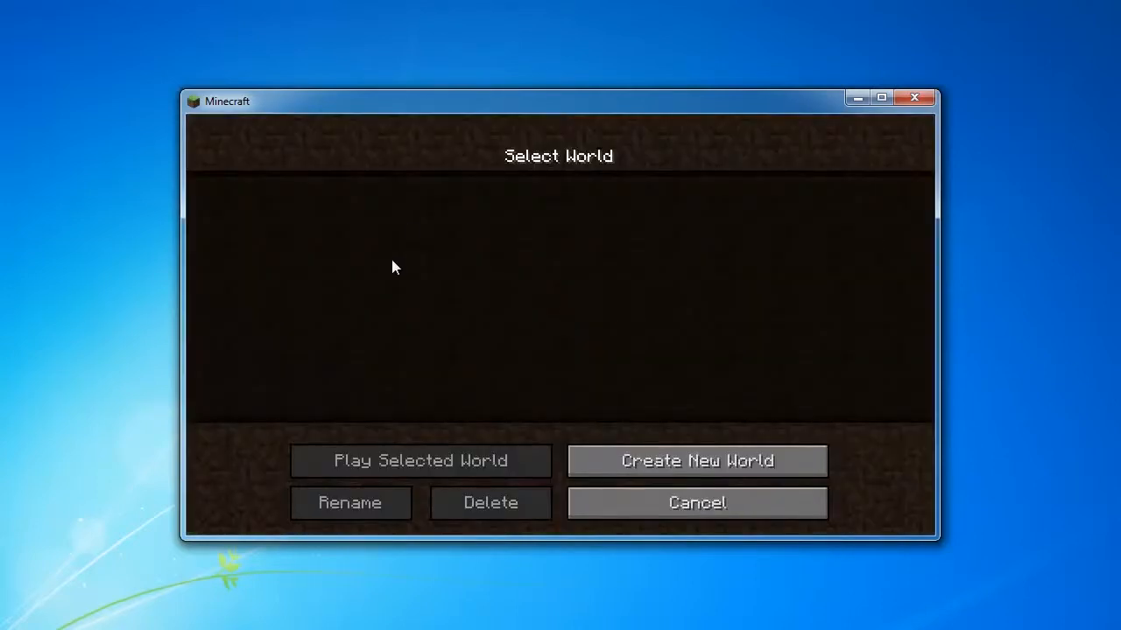
left_click(674, 514)
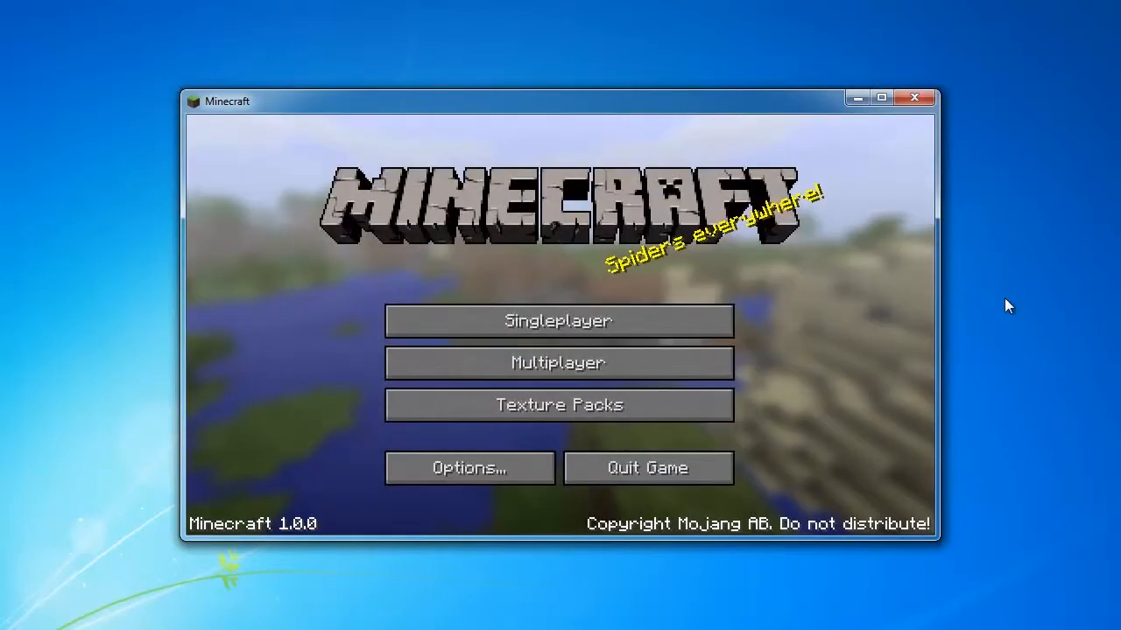
left_click(669, 471)
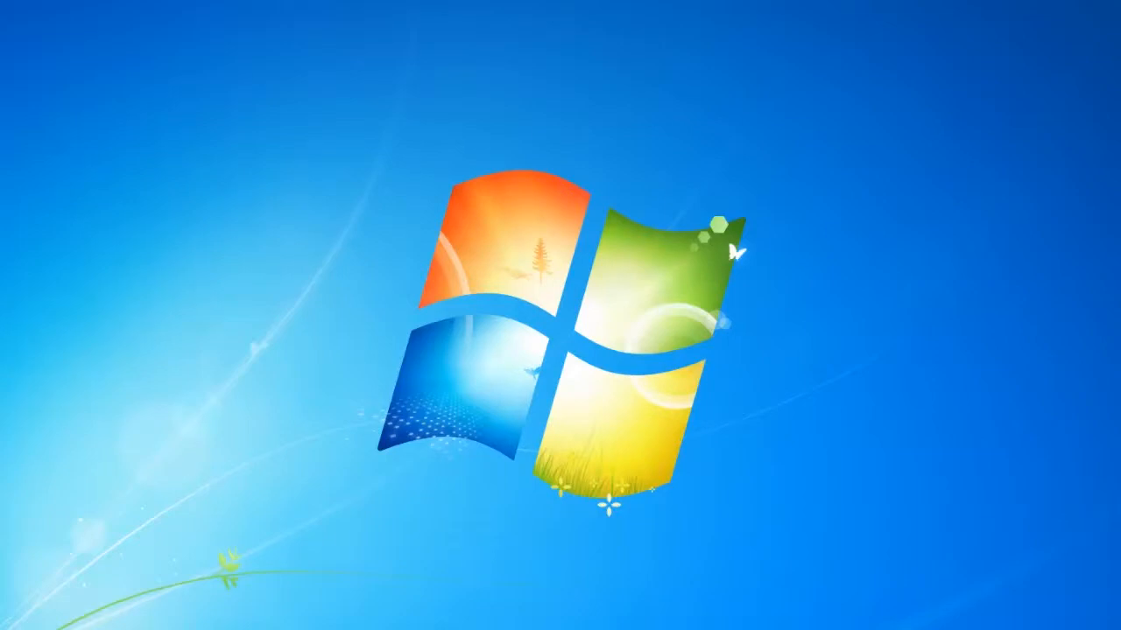
- Bring up the 1.0 Mods folder in Windows Explorer and switch to the 7-Zip website in Chrome
left_click(253, 629)
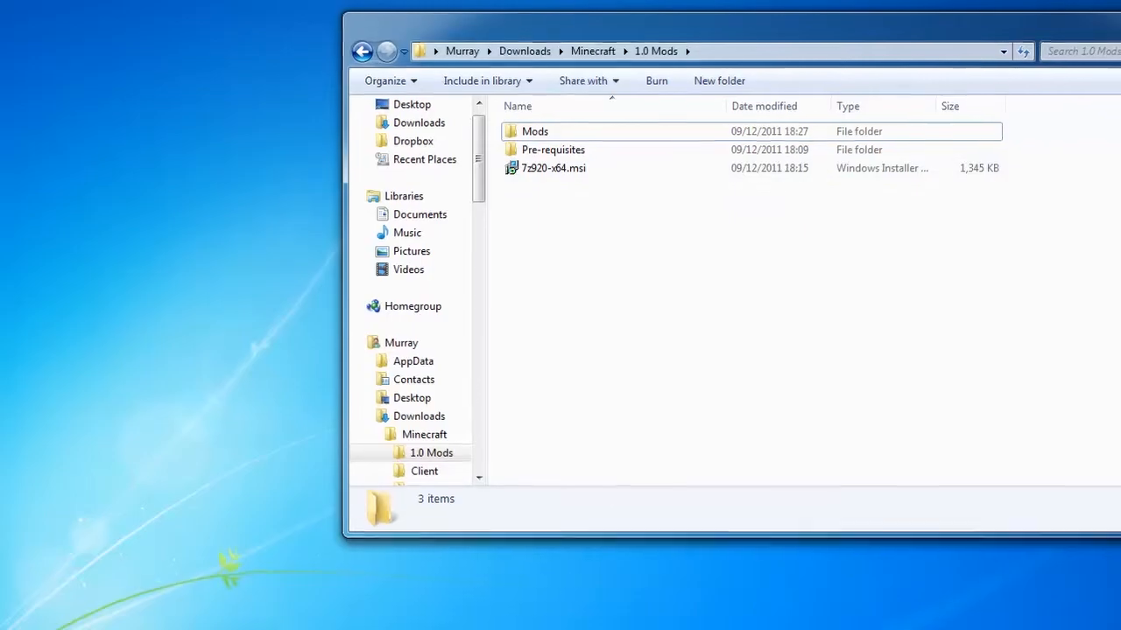
mouse_move(418, 628)
left_click(503, 606)
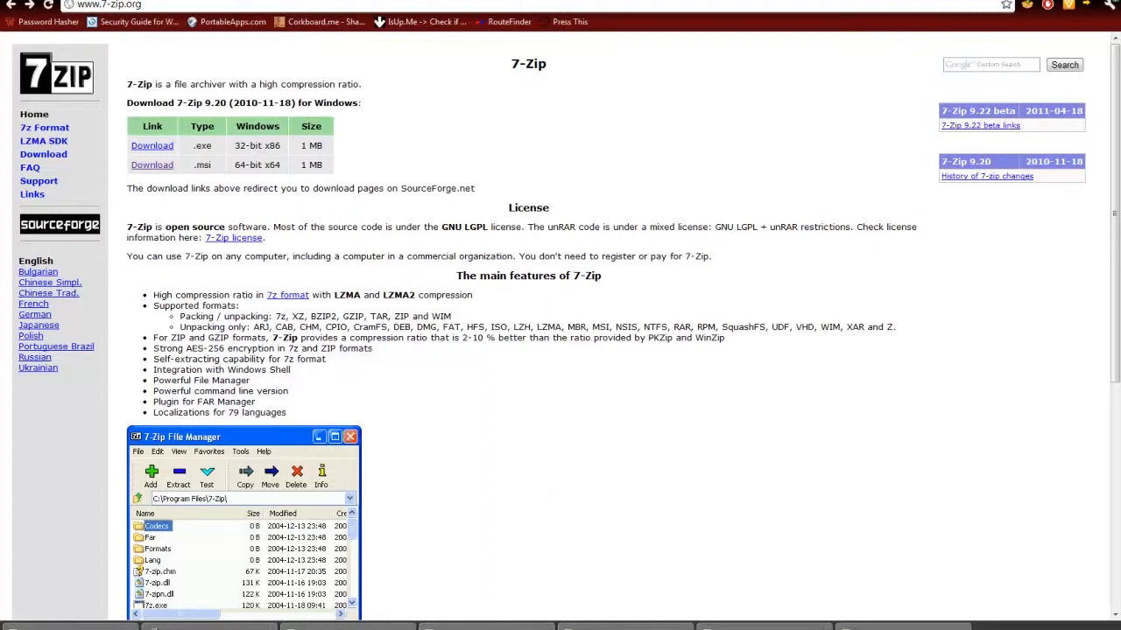
- Switch to Notepad to review the list of mod download links, and dismiss its window
mouse_move(473, 627)
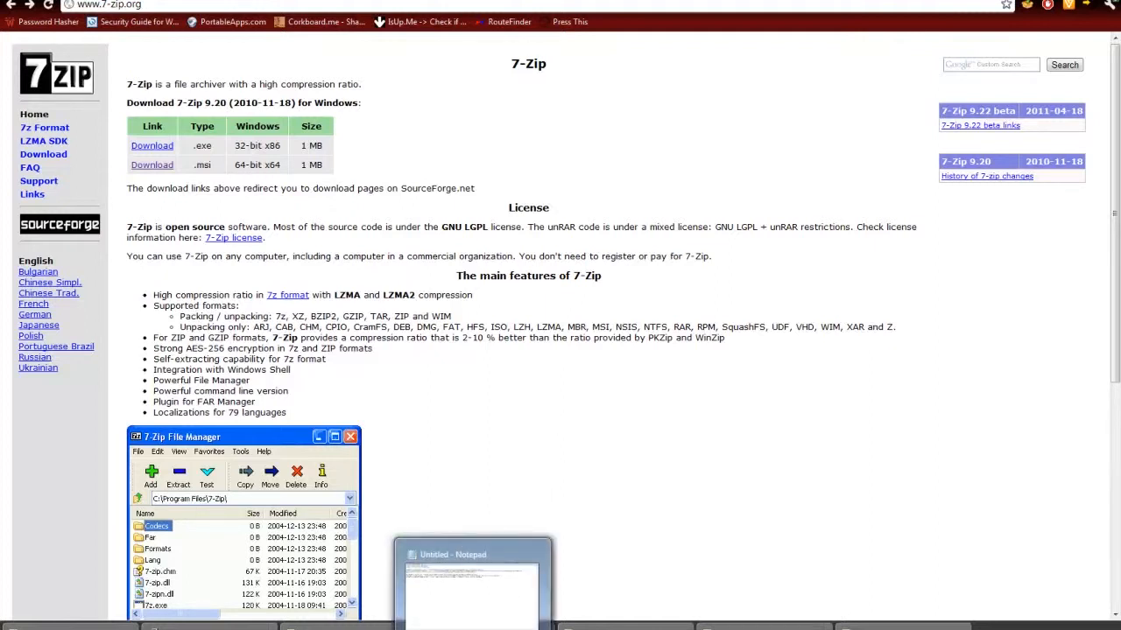
left_click(473, 625)
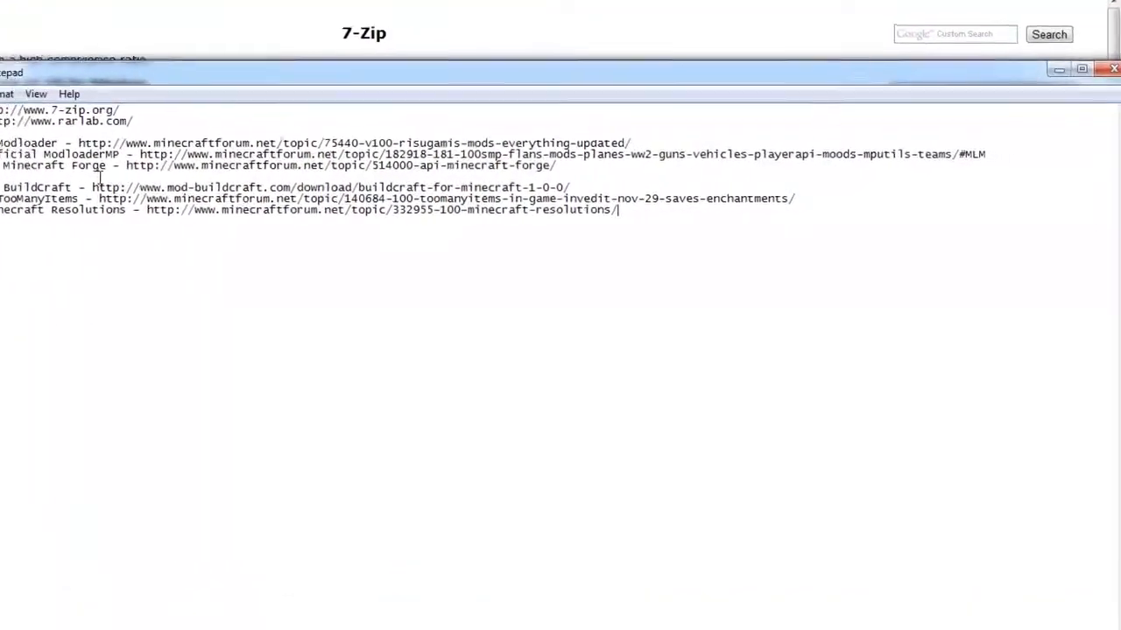
left_click(1096, 75)
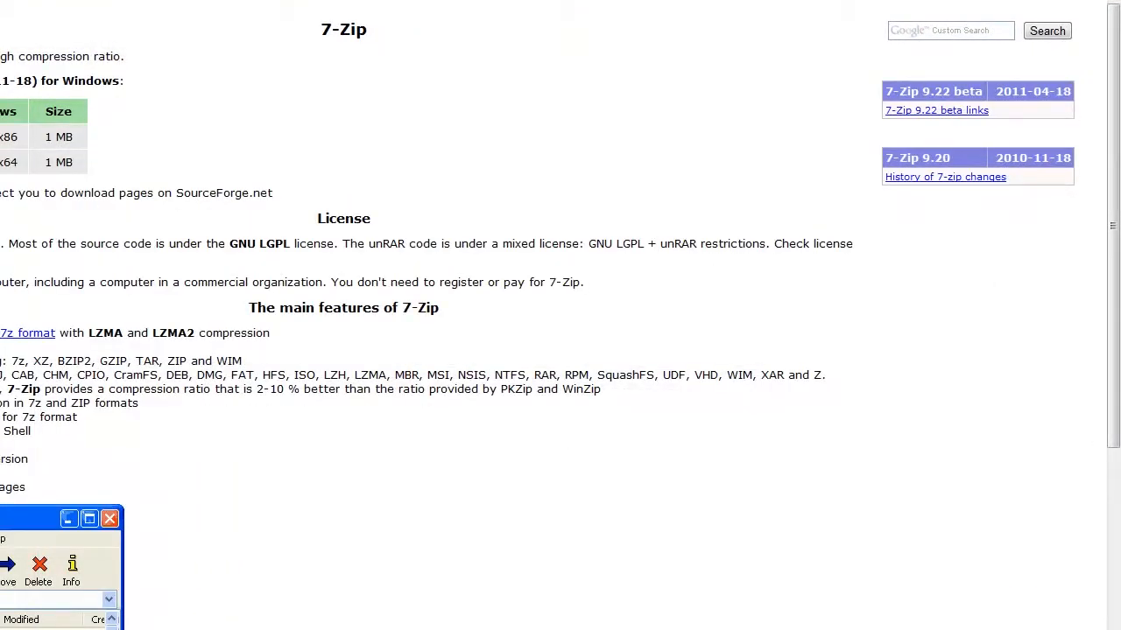
- Switch to Windows Explorer, open the Pre-requisites folder and arrange it on the right half beside a new Computer window on the left half
key("alt+Tab")
double_click(389, 192)
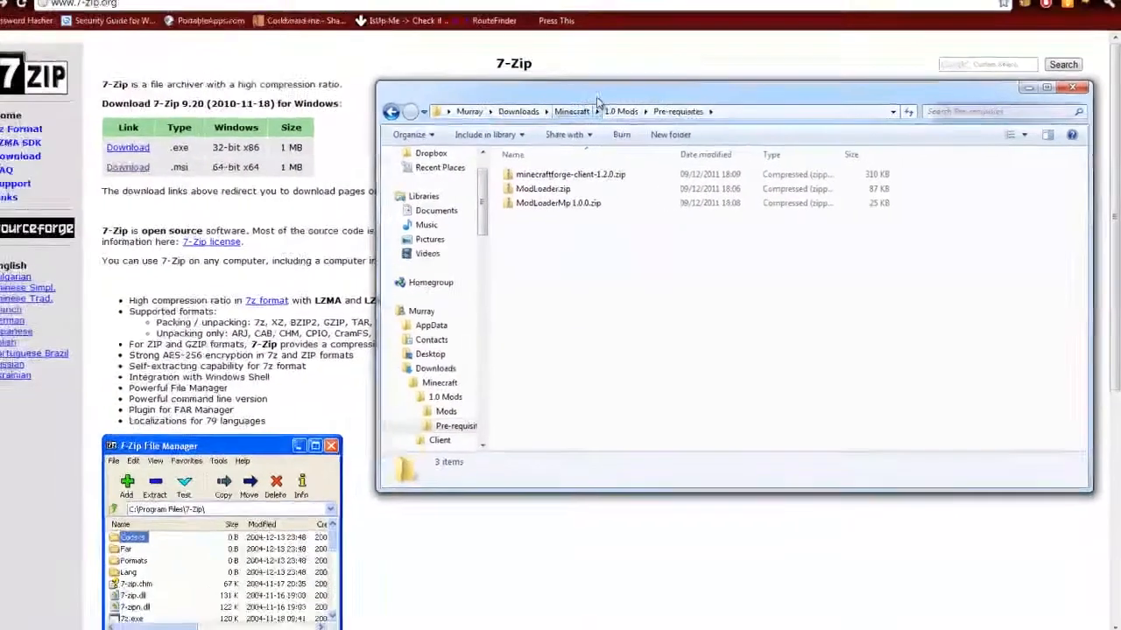
left_click_drag(598, 102, 1119, 145)
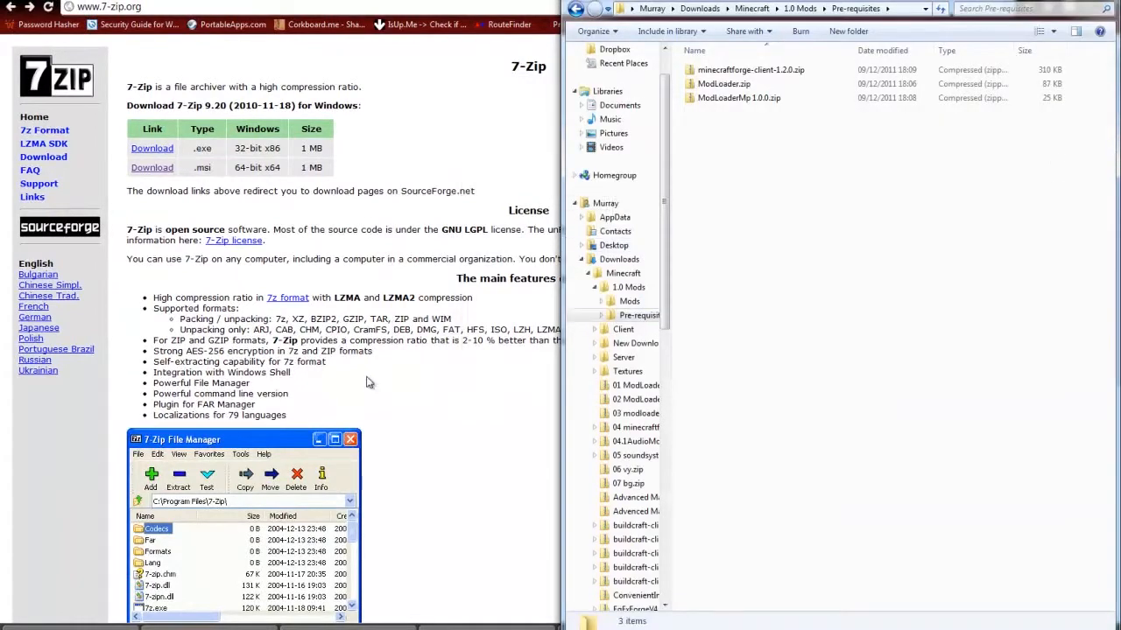
key("super+e")
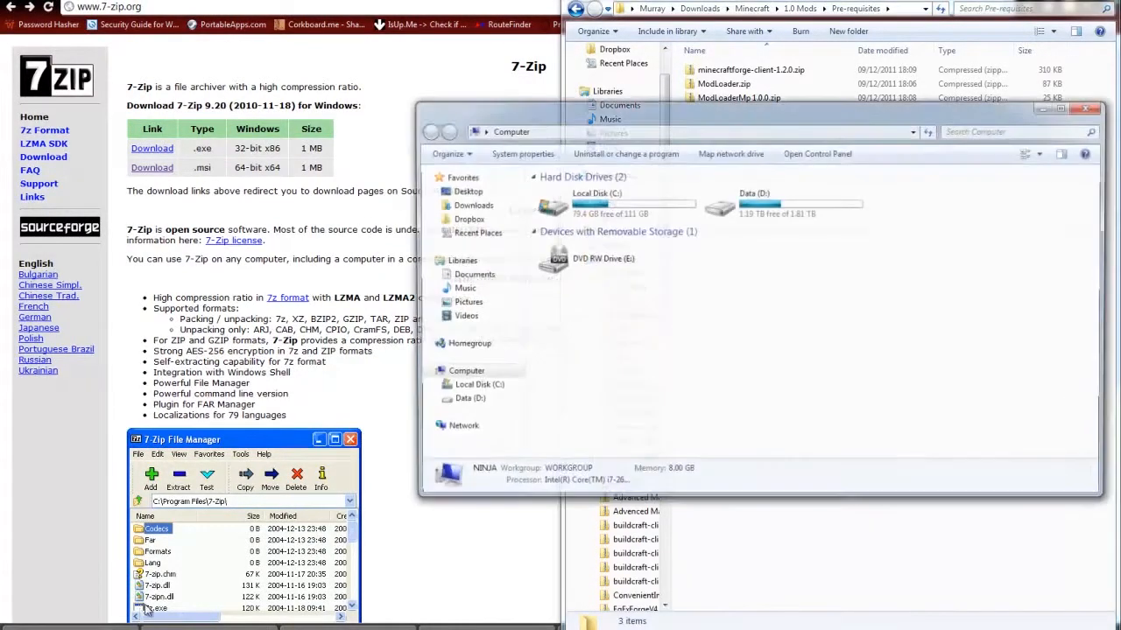
left_click_drag(713, 116, 2, 70)
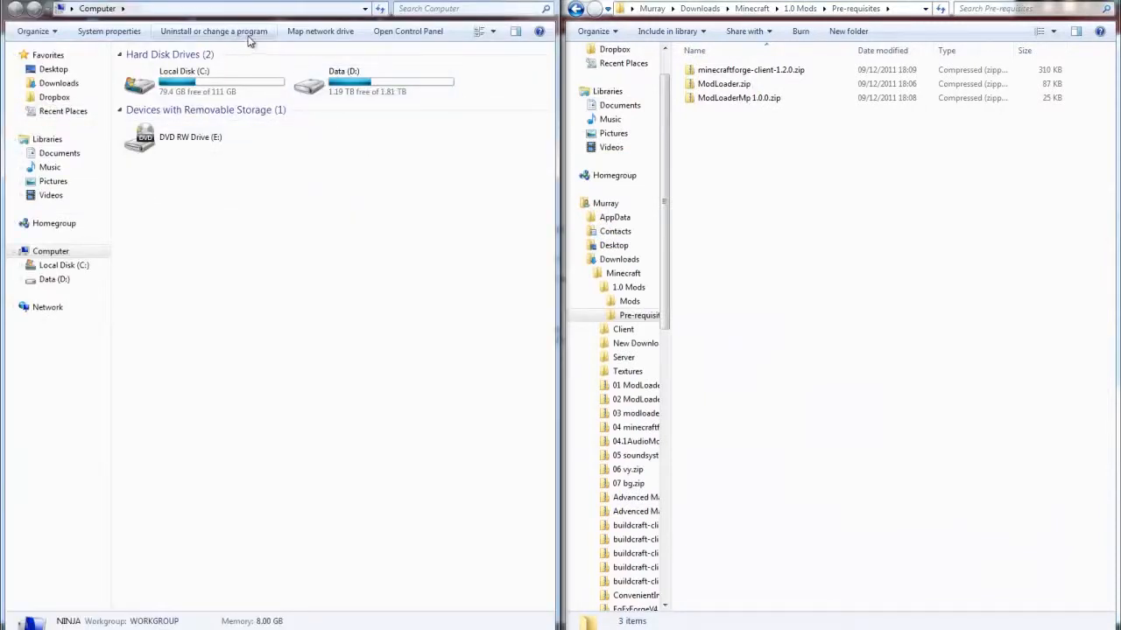
- In the Computer window, go to %appdata% and open the .minecraft\bin folder
left_click(254, 9)
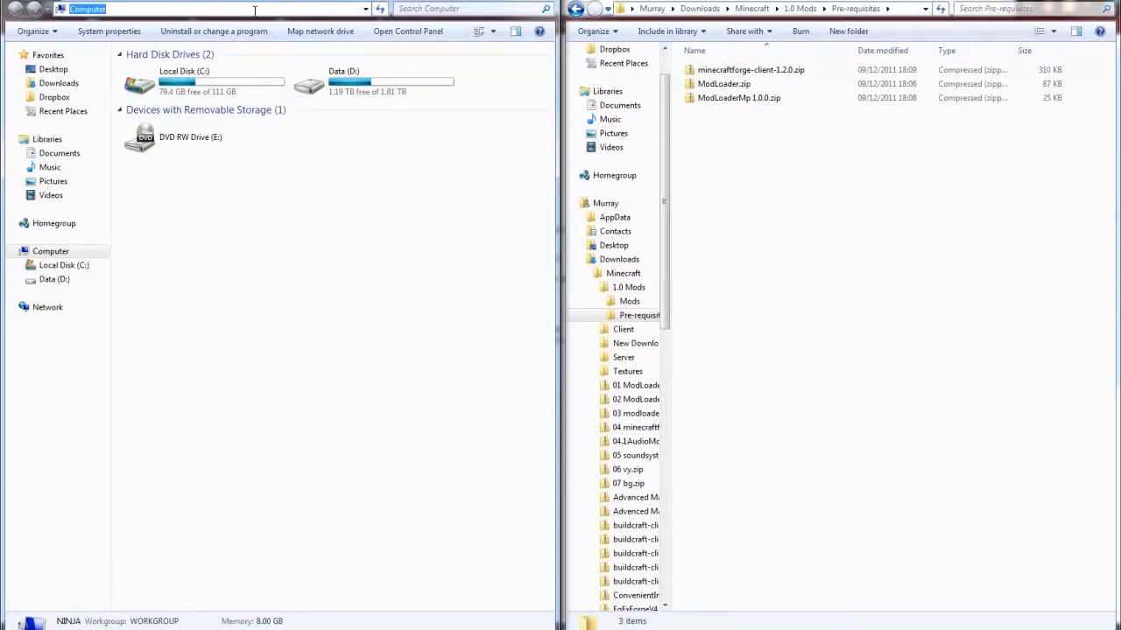
type("%")
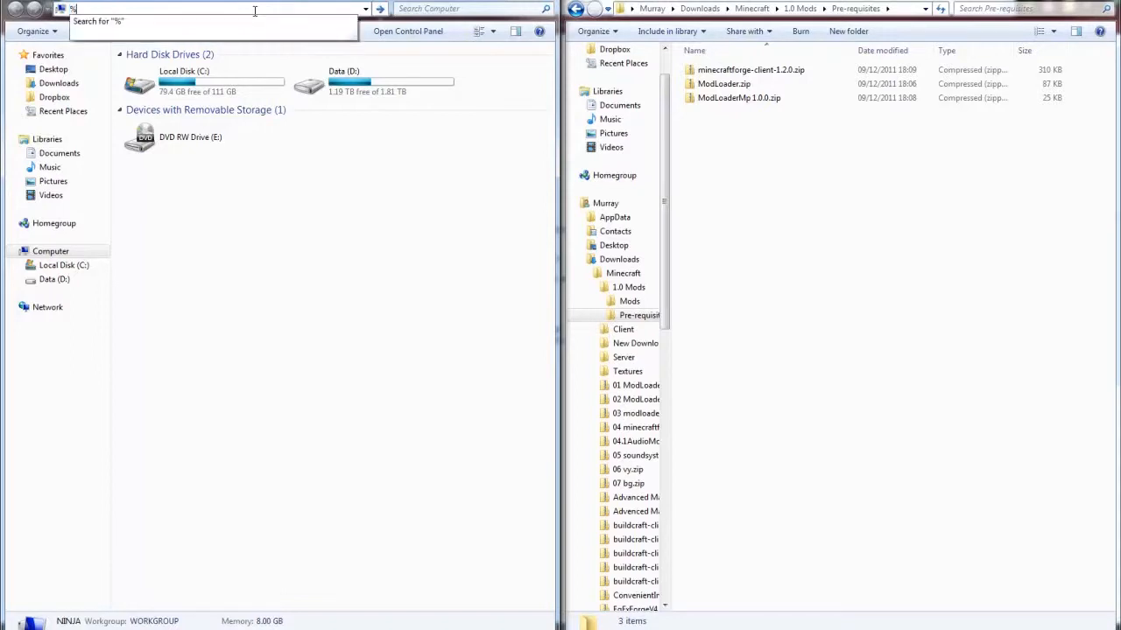
type("appdata%")
key("Return")
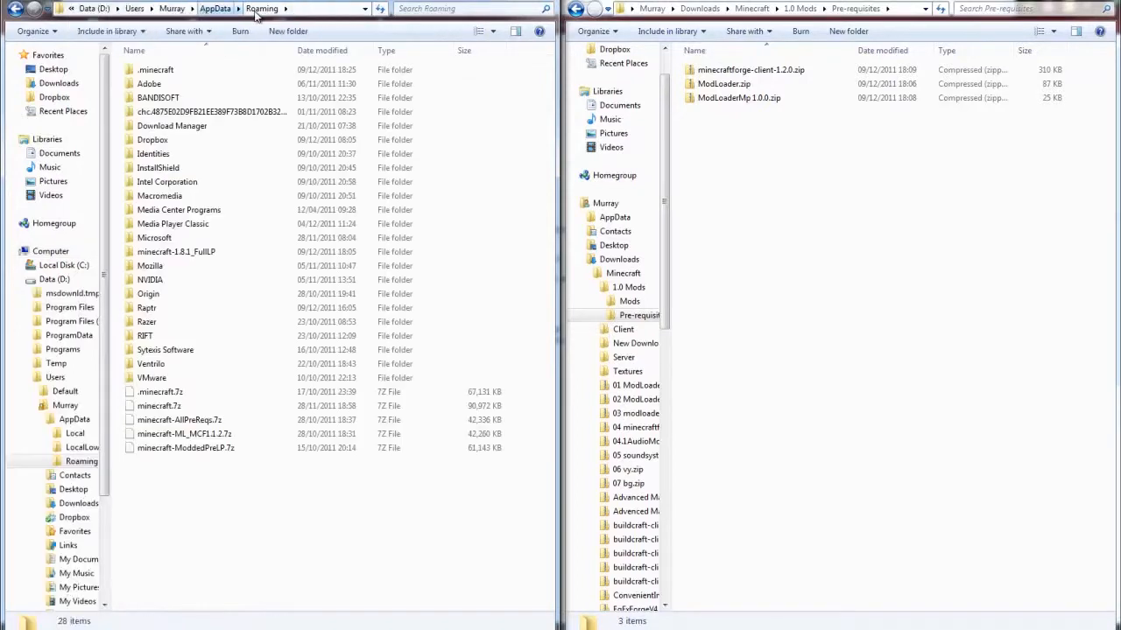
double_click(156, 70)
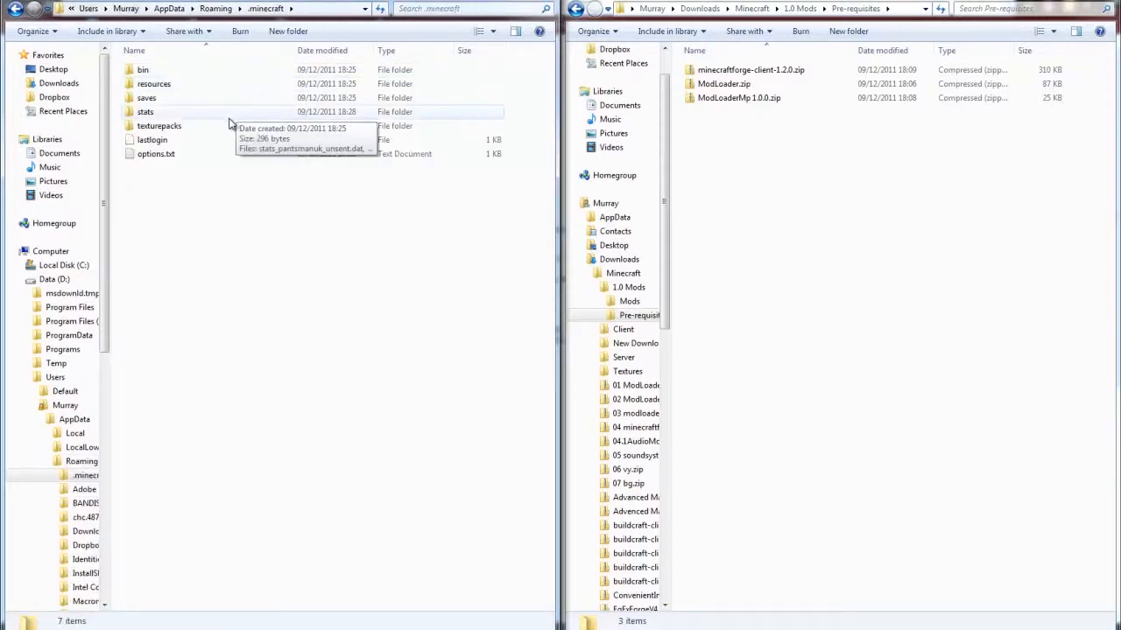
double_click(151, 74)
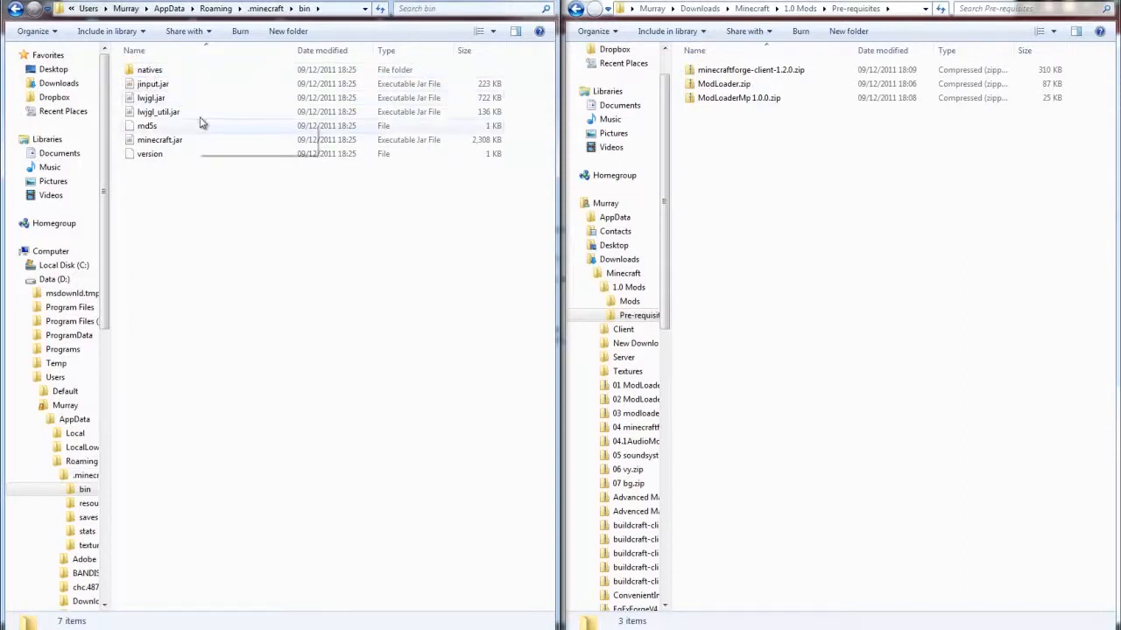
- Open minecraft.jar as an archive in 7-Zip
left_click(174, 146)
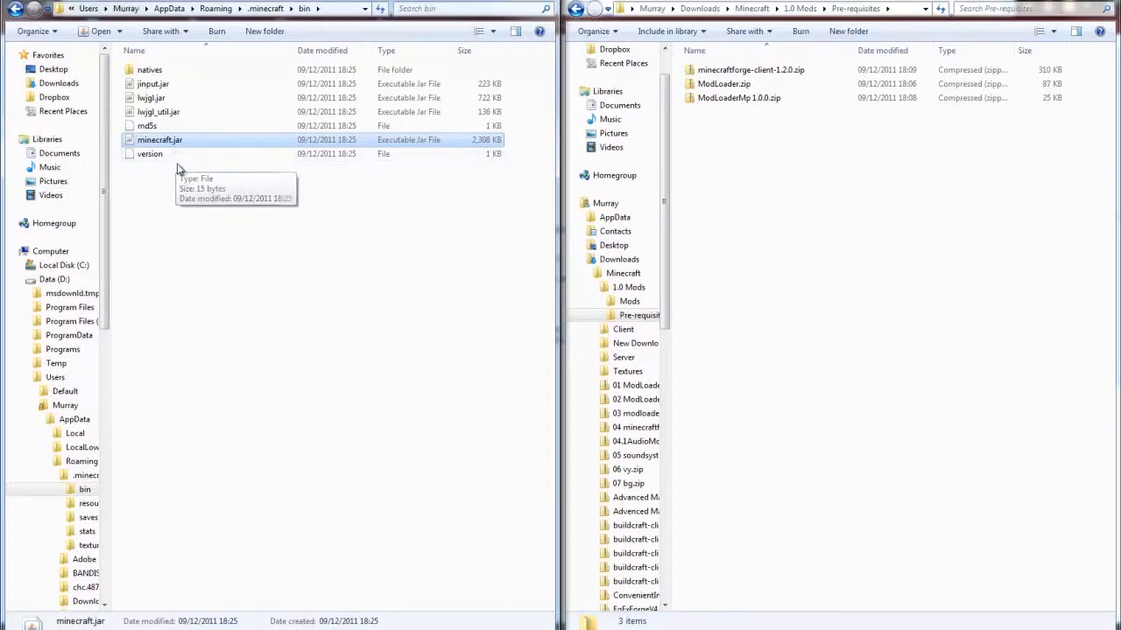
right_click(171, 140)
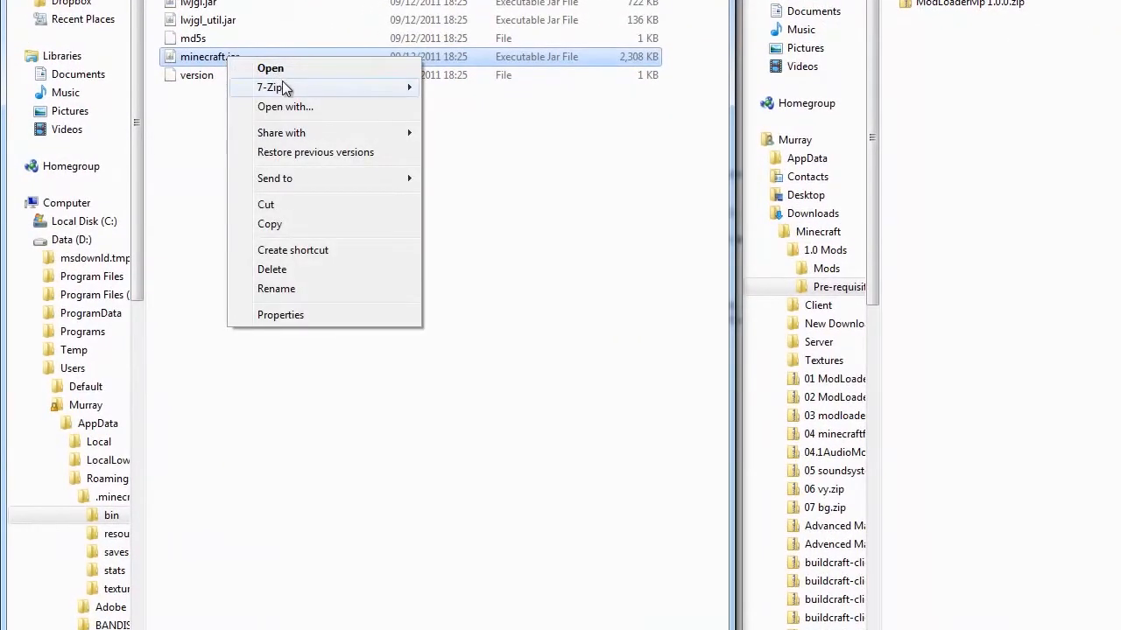
mouse_move(284, 91)
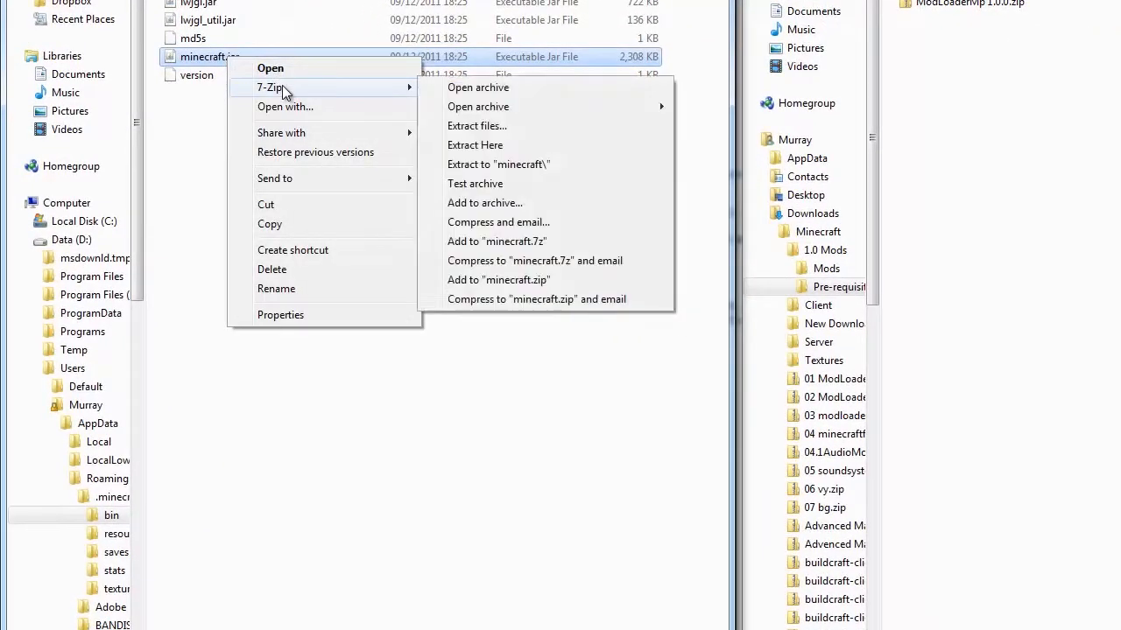
left_click(477, 90)
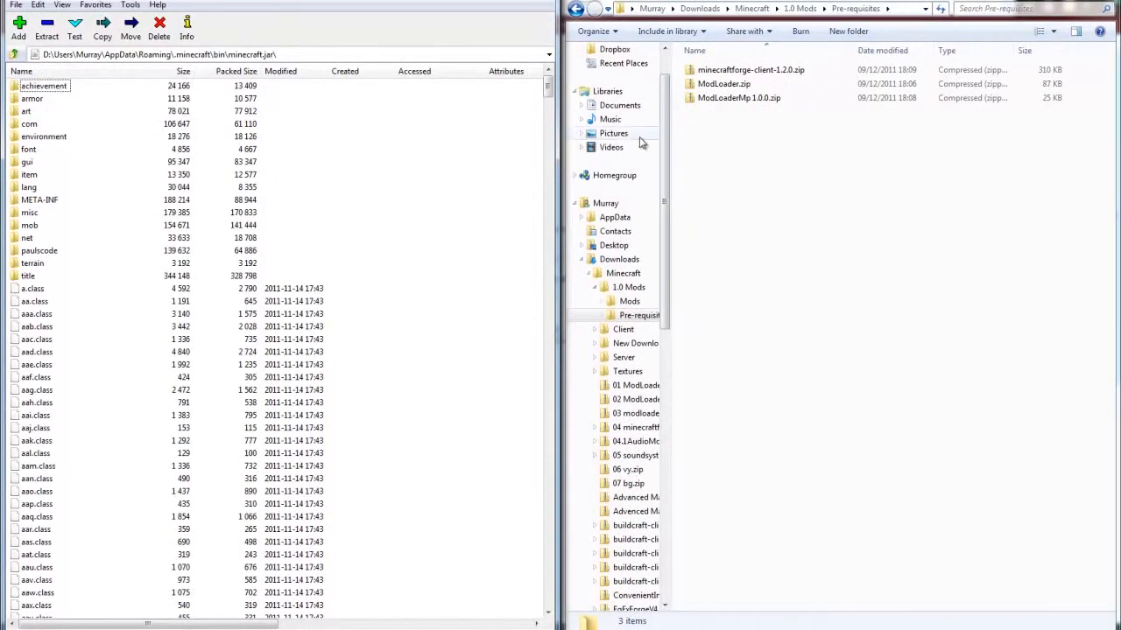
- Open ModLoader.zip as a 7-Zip archive and dock its window beside the minecraft.jar archive
left_click(735, 88)
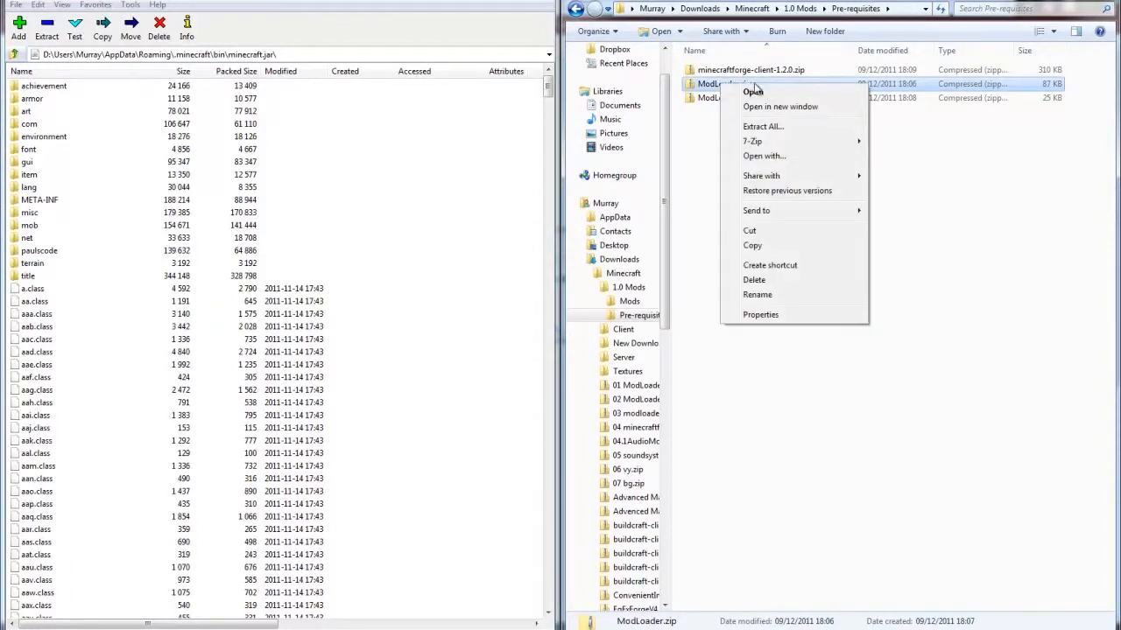
mouse_move(788, 144)
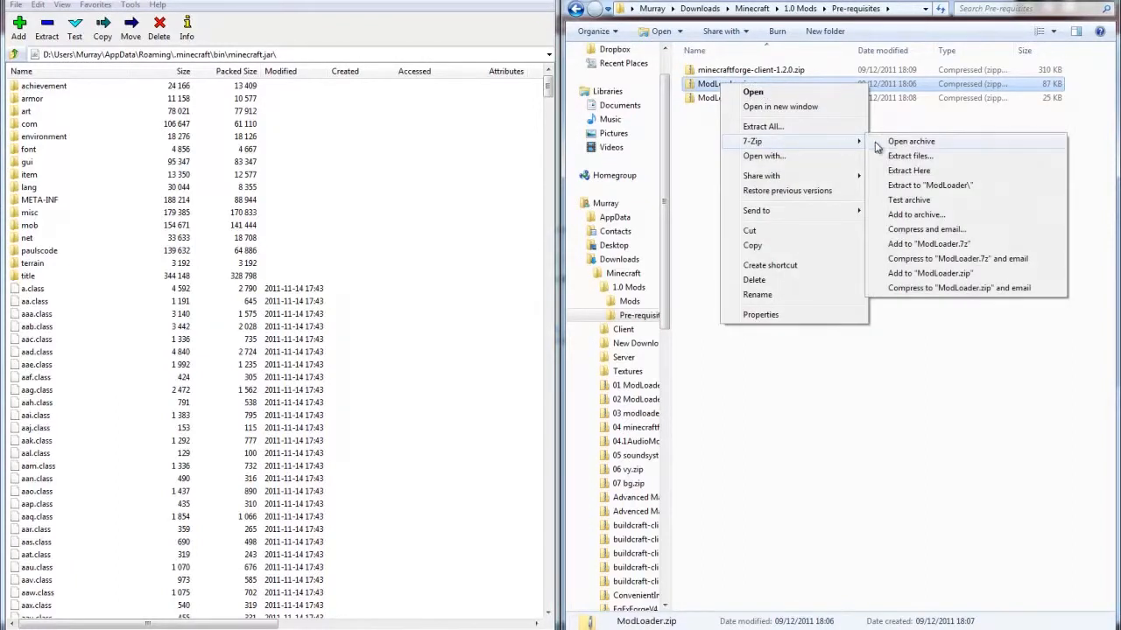
left_click(910, 140)
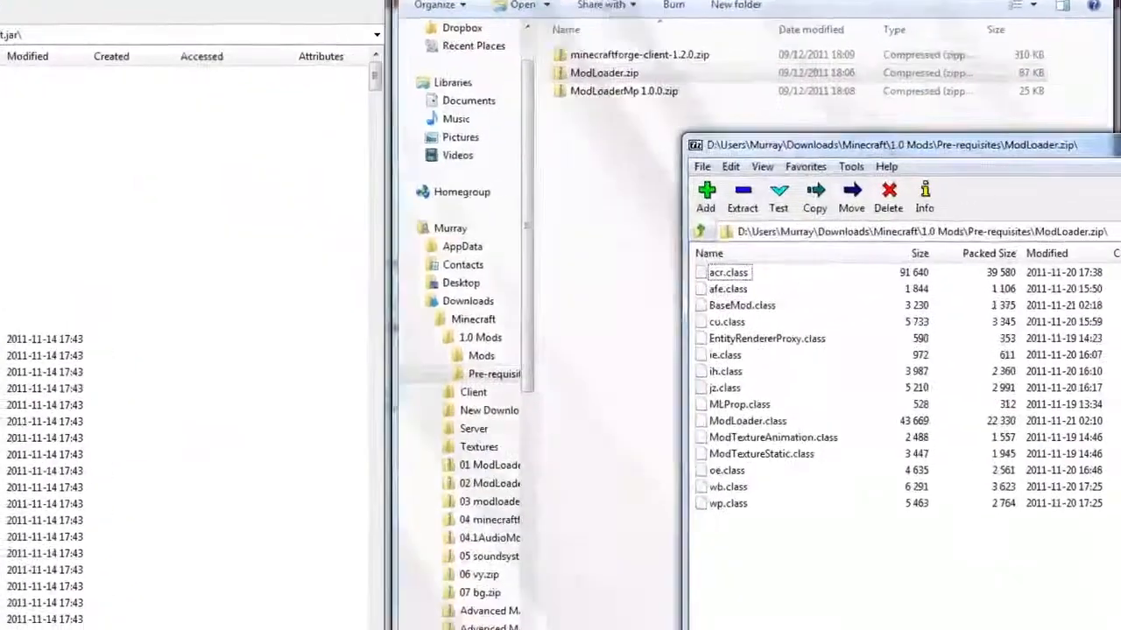
left_click_drag(1099, 145, 1117, 146)
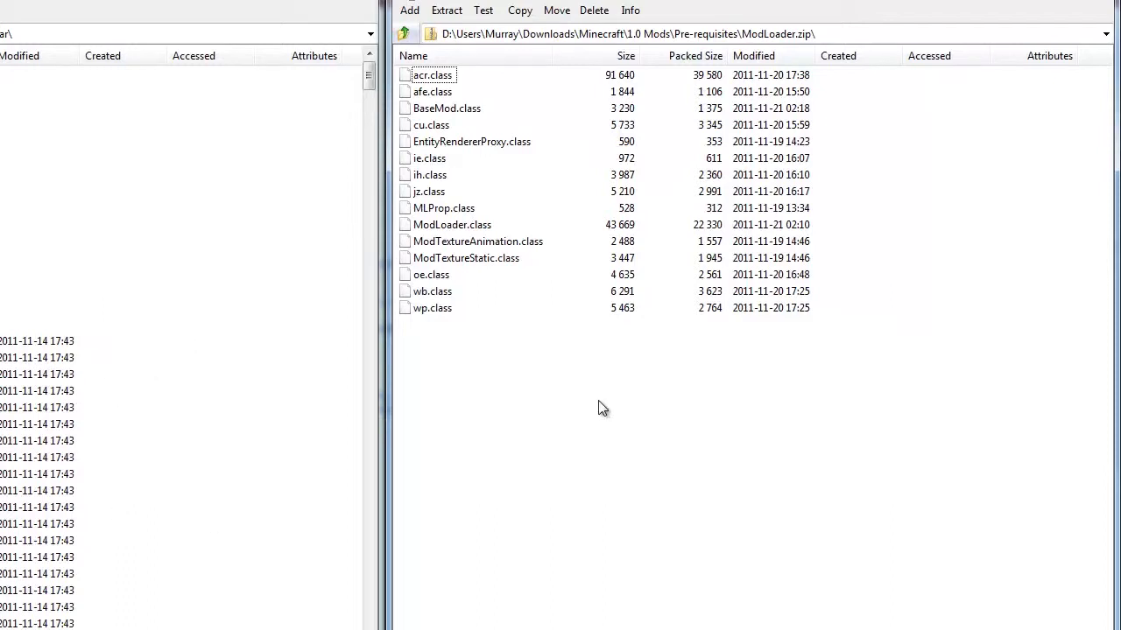
- Copy all files from the ModLoader.zip archive into the root of the minecraft.jar archive
key("ctrl+a")
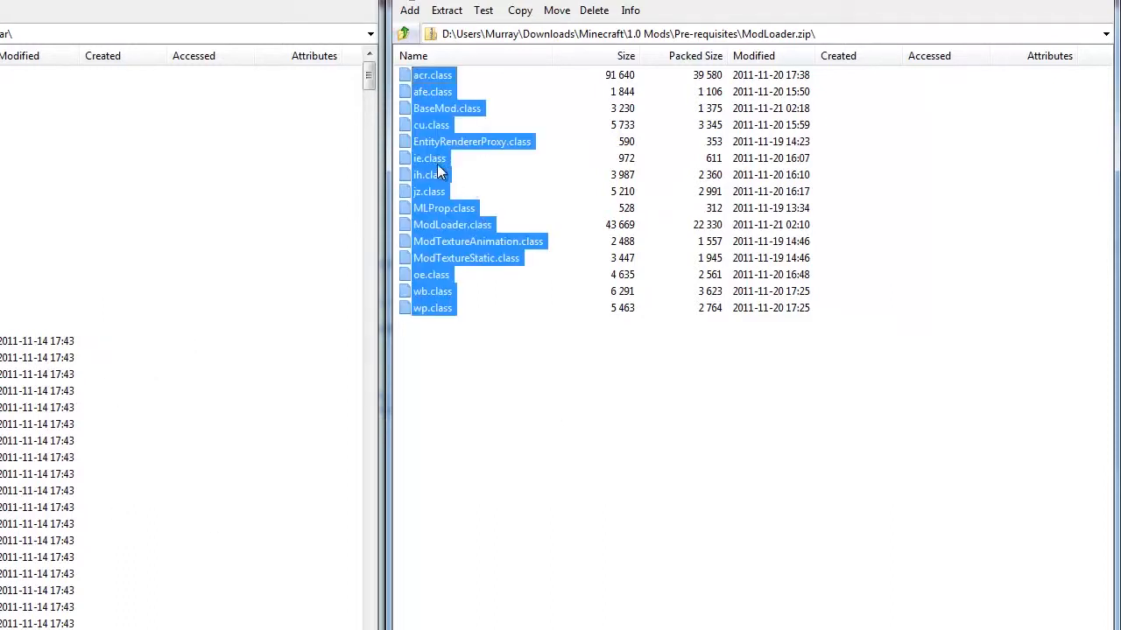
left_click_drag(434, 166, 208, 389)
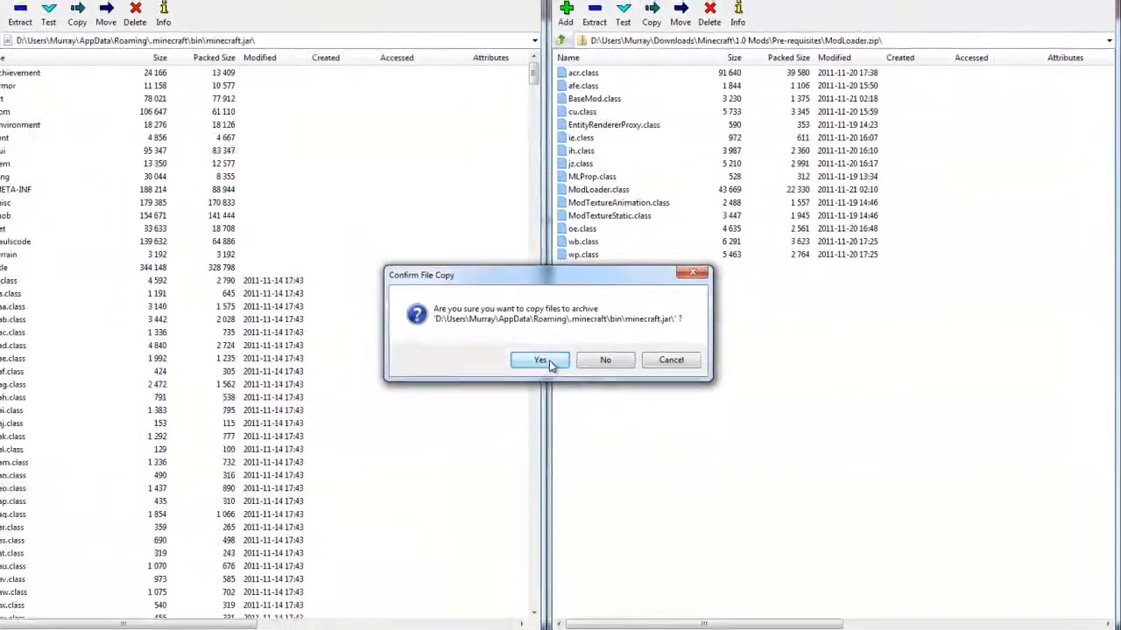
left_click(549, 360)
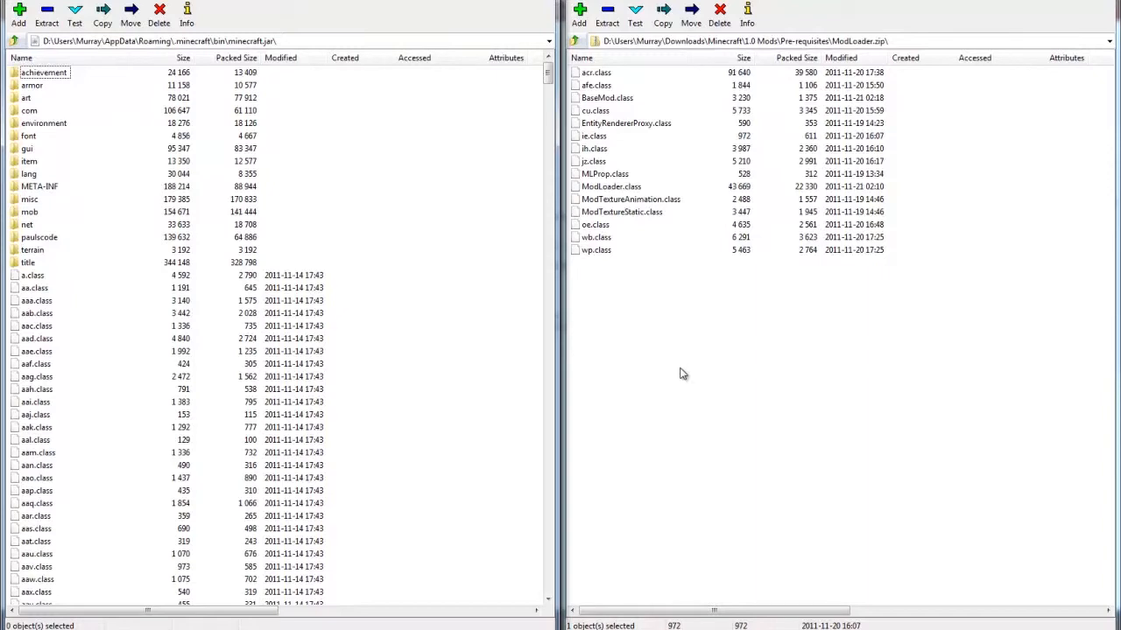
- Close the ModLoader.zip archive and open ModLoaderMp 1.0.0.zip as an archive in 7-Zip
left_click(1100, 1)
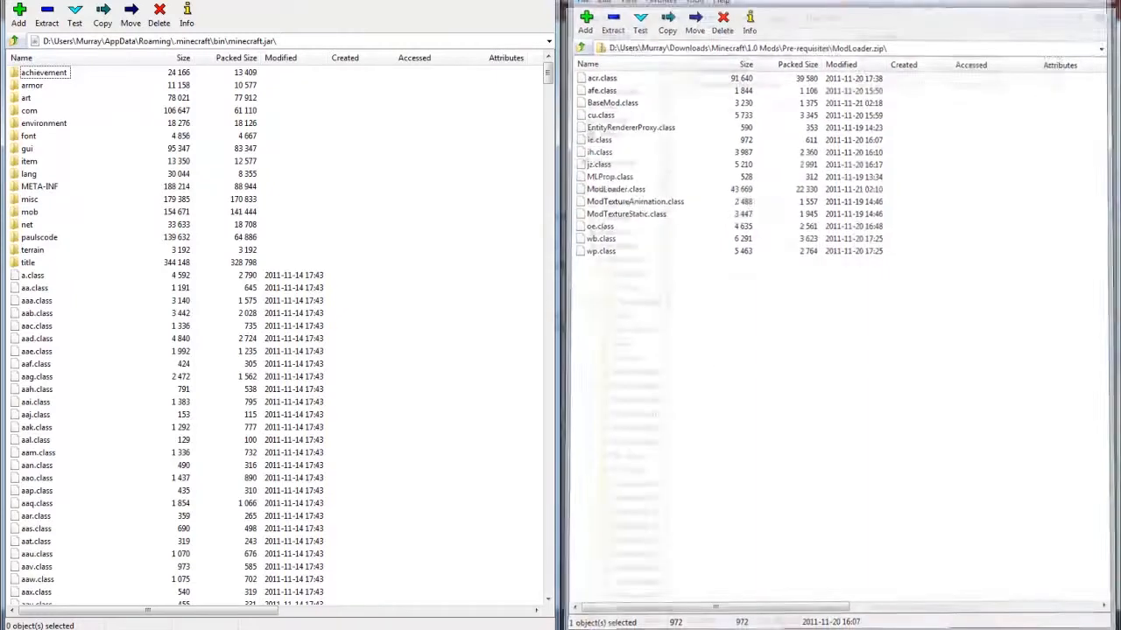
right_click(758, 87)
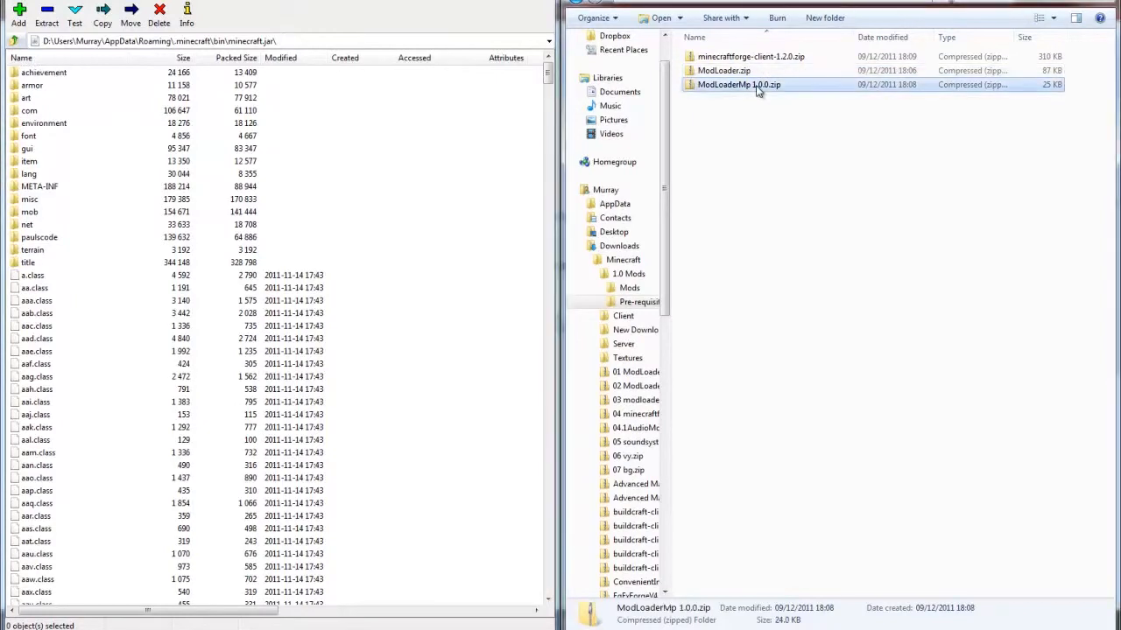
mouse_move(820, 147)
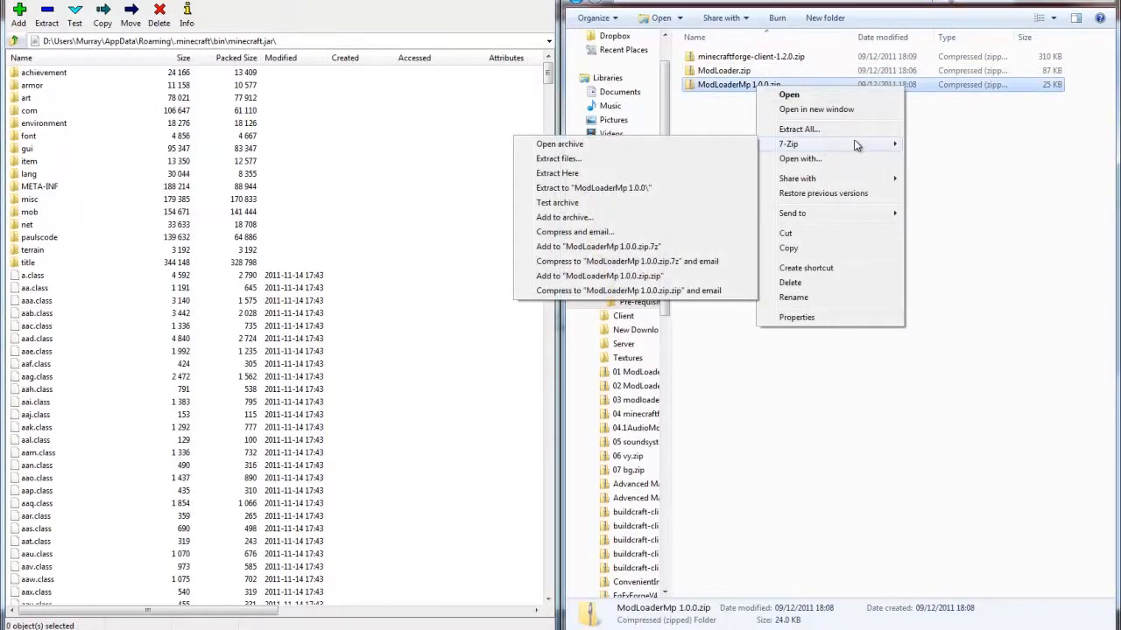
left_click(560, 144)
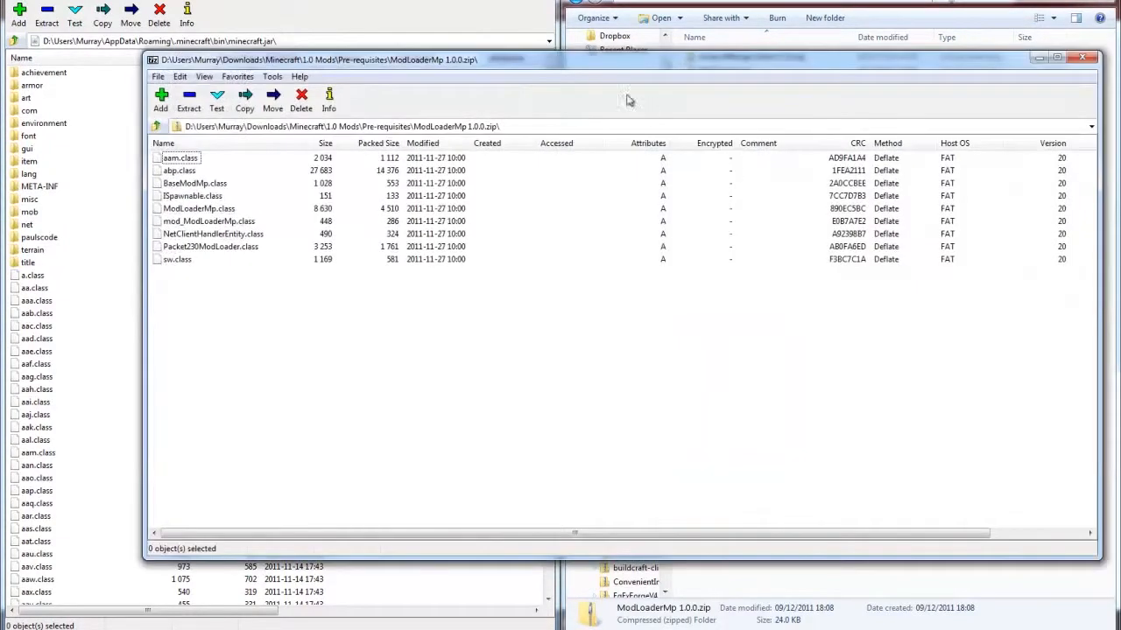
- Dock the ModLoaderMp 1.0.0.zip window beside minecraft.jar, copy all its files into the minecraft.jar root and close the zip
key("super+Right")
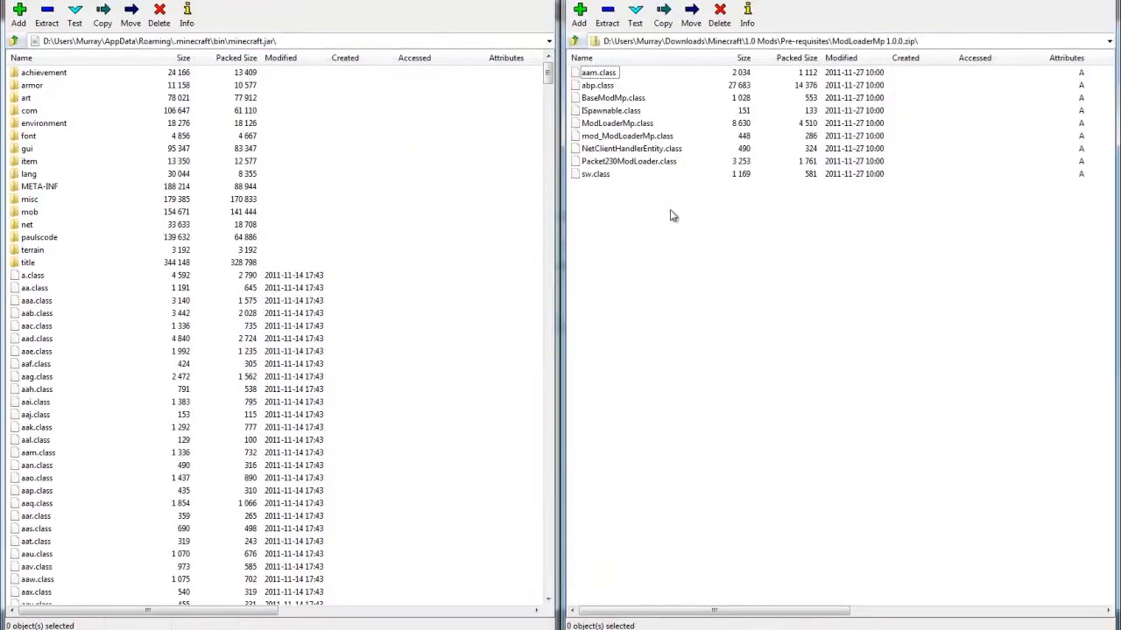
key("ctrl+a")
left_click_drag(609, 114, 435, 299)
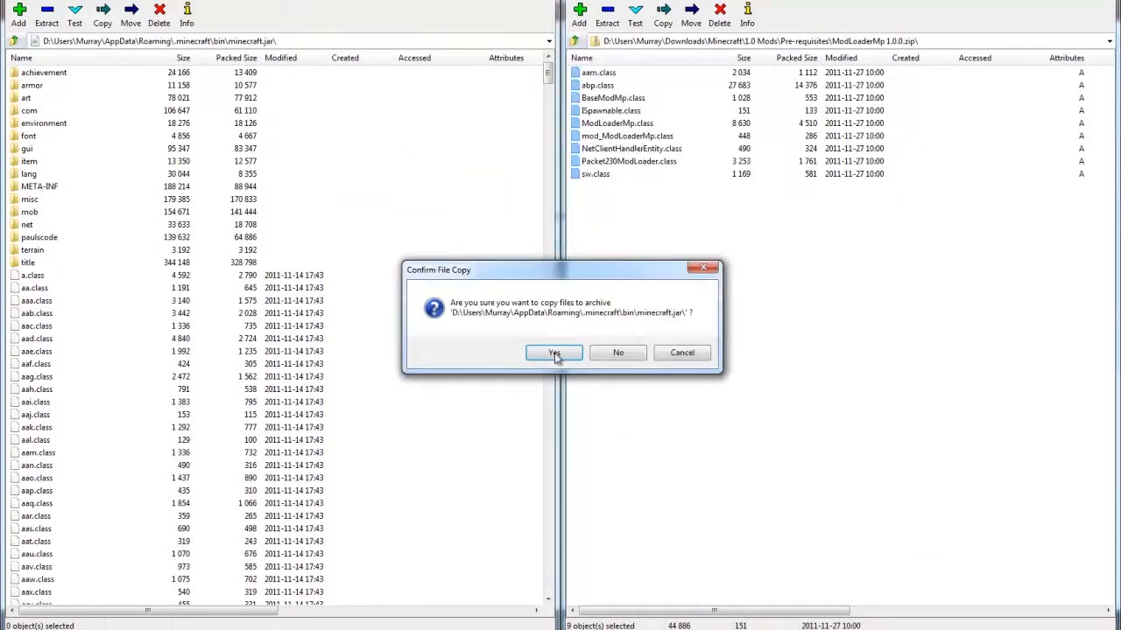
left_click(555, 353)
left_click(1110, 3)
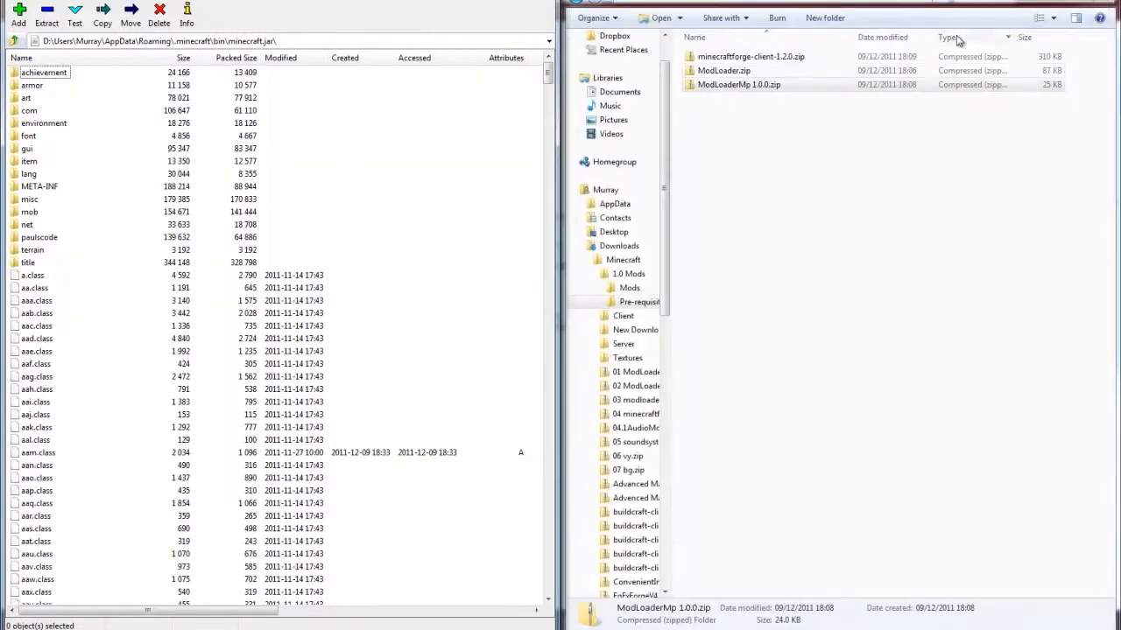
- Open minecraftforge-client-1.2.0.zip as a 7-Zip archive and dock its window beside the minecraft.jar archive
left_click(751, 57)
right_click(752, 59)
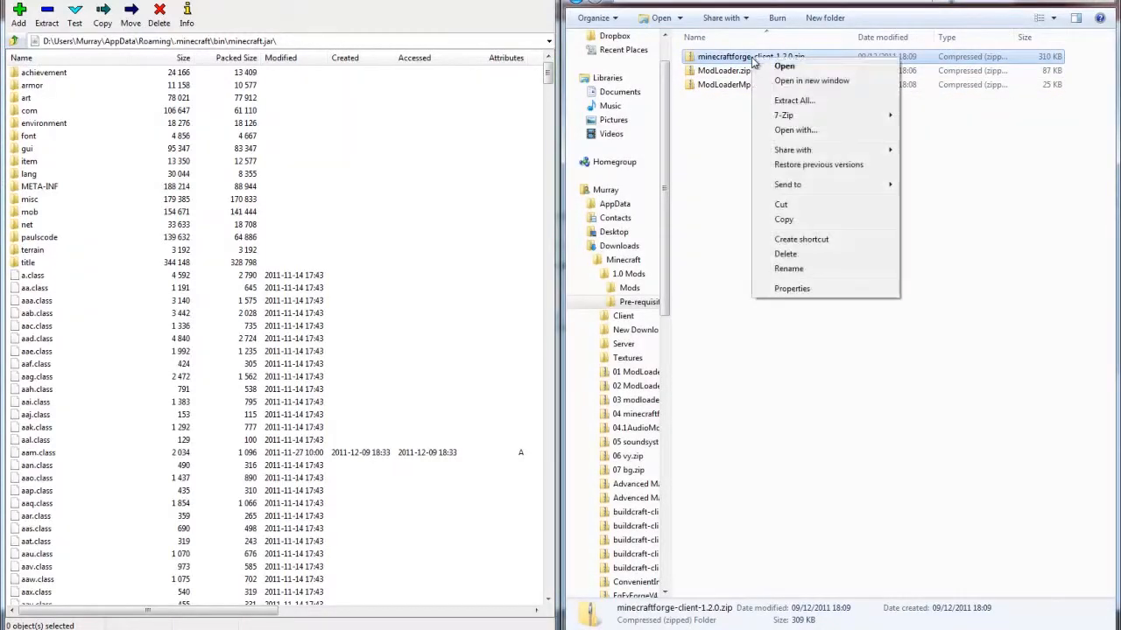
mouse_move(812, 114)
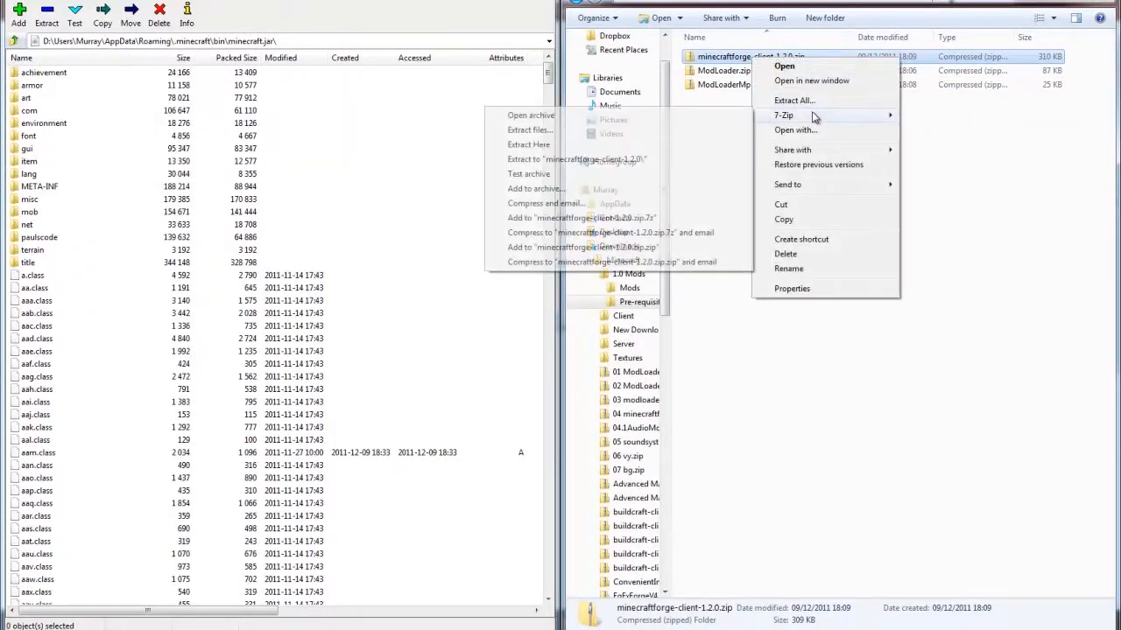
left_click(569, 115)
left_click_drag(536, 65, 1119, 105)
- Copy everything from the minecraftforge-client-1.2.0.zip archive into the root of minecraft.jar and close both archives
key("ctrl+a")
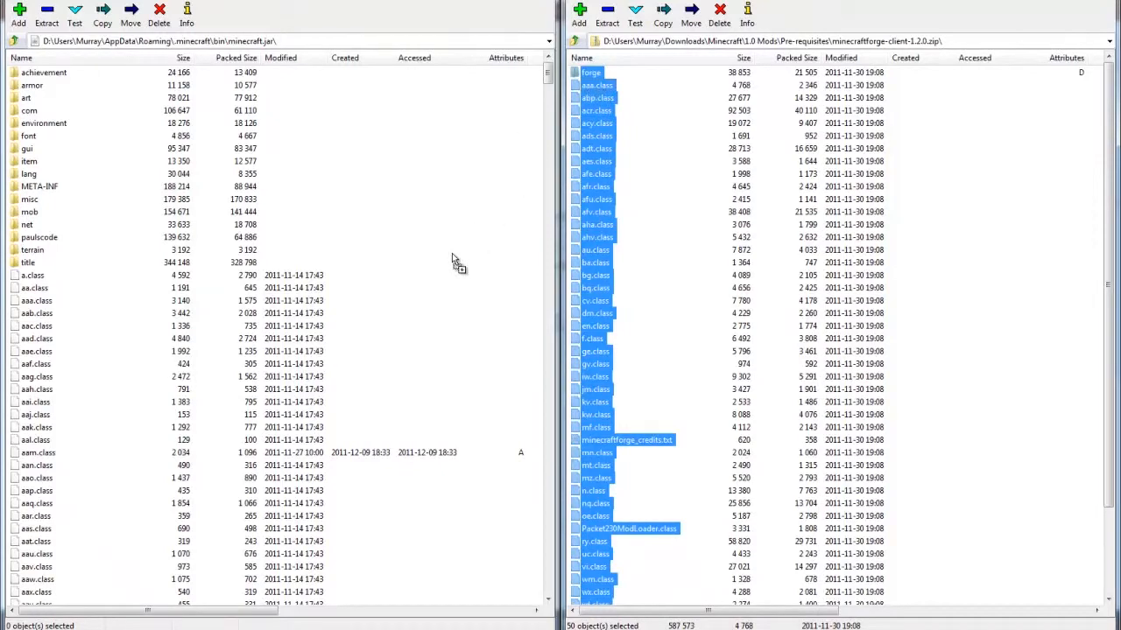
left_click_drag(444, 276, 447, 278)
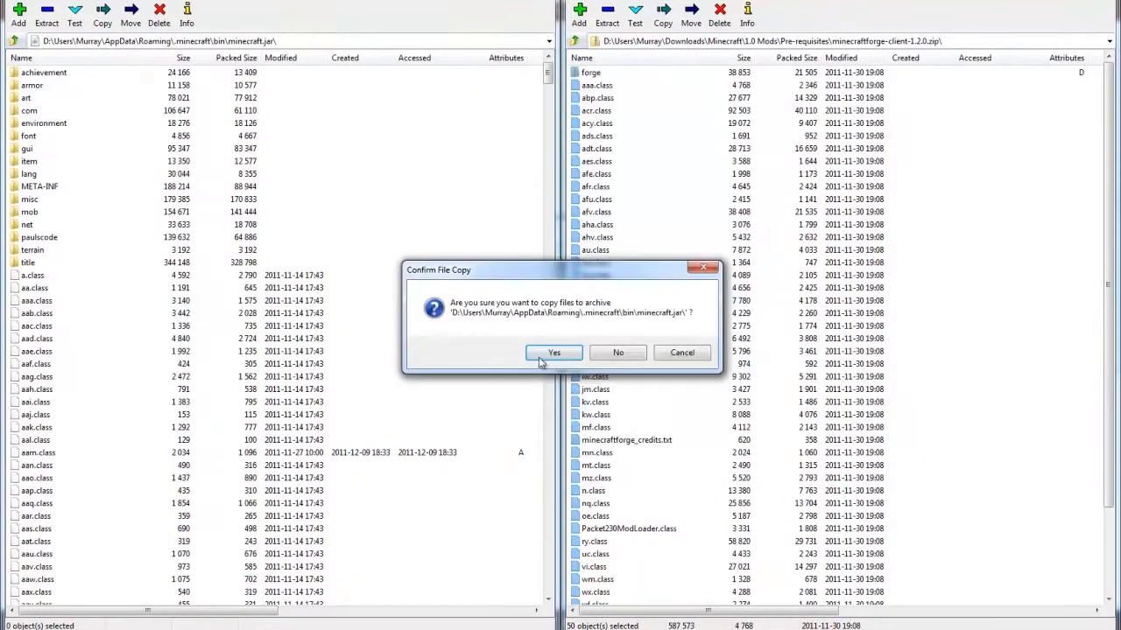
left_click(551, 353)
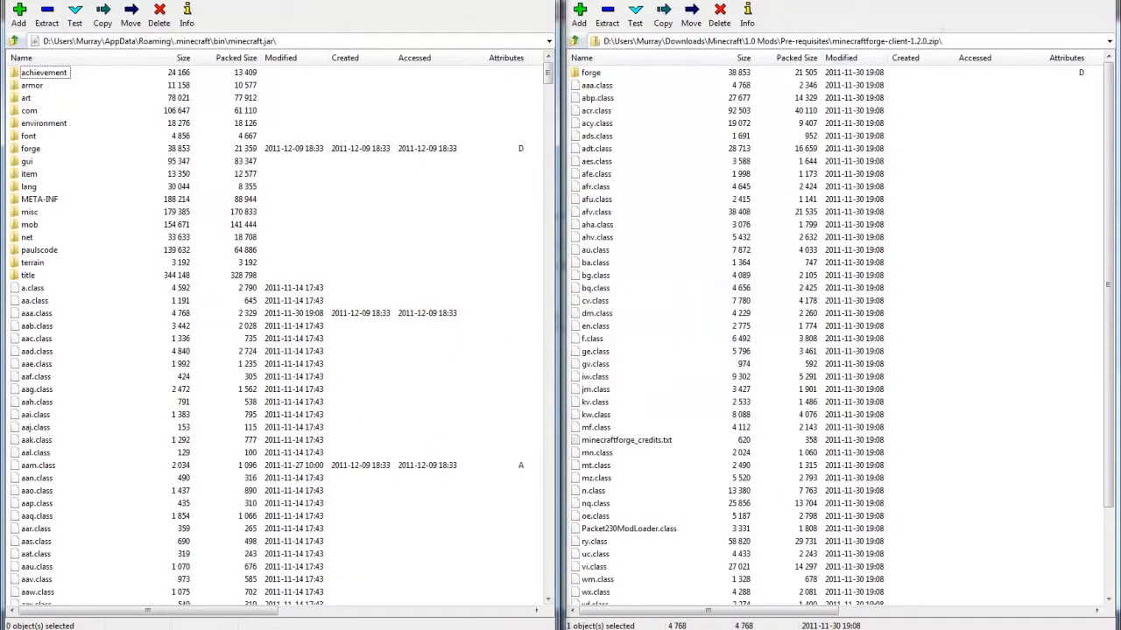
left_click(1100, 1)
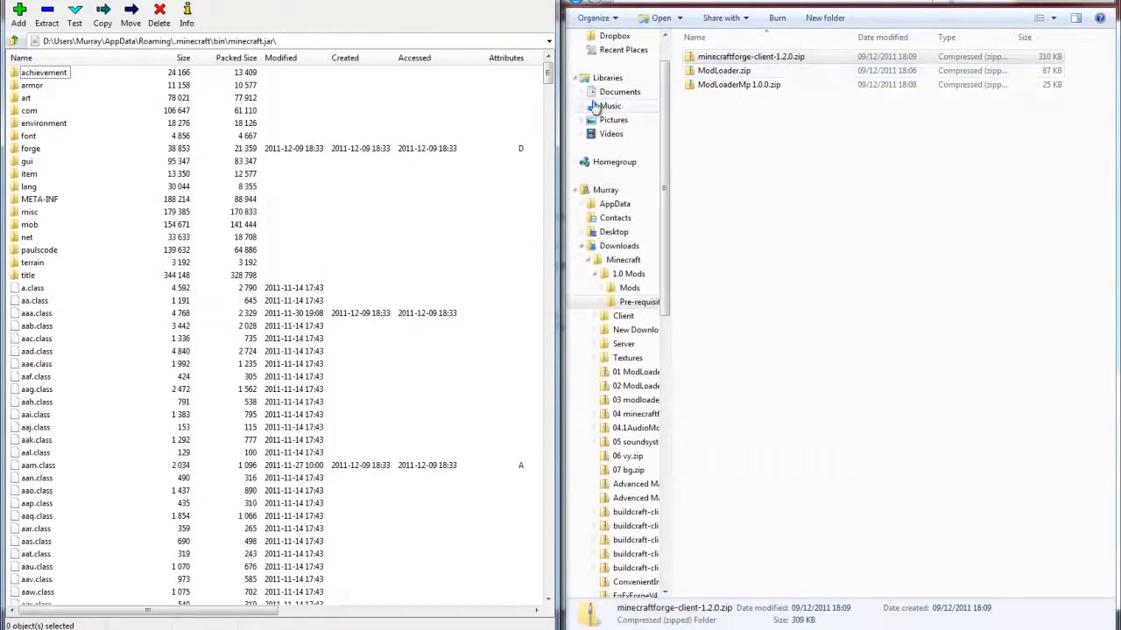
left_click(539, 1)
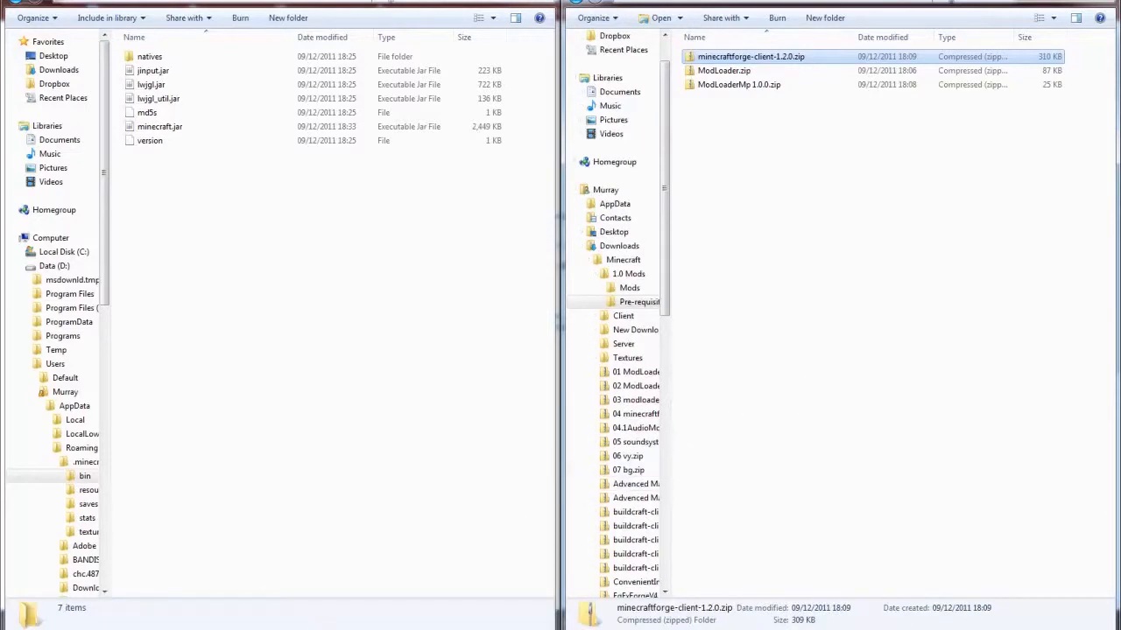
- Run Minecraft.exe, log in with the saved account to test the modded game, and close the game window
left_click(600, 322)
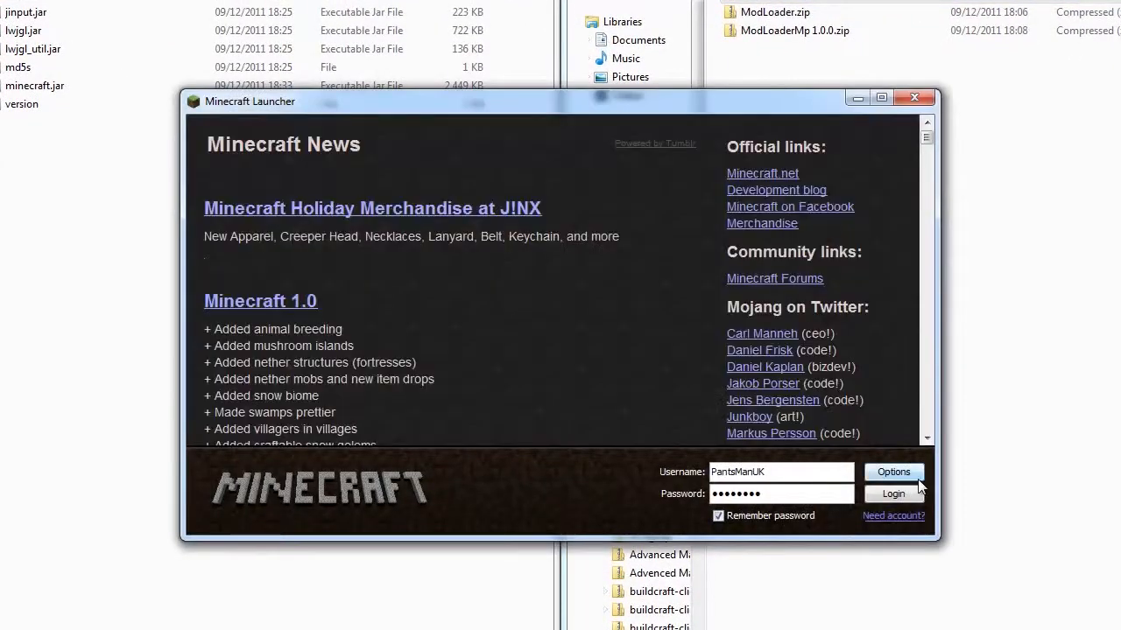
left_click(909, 498)
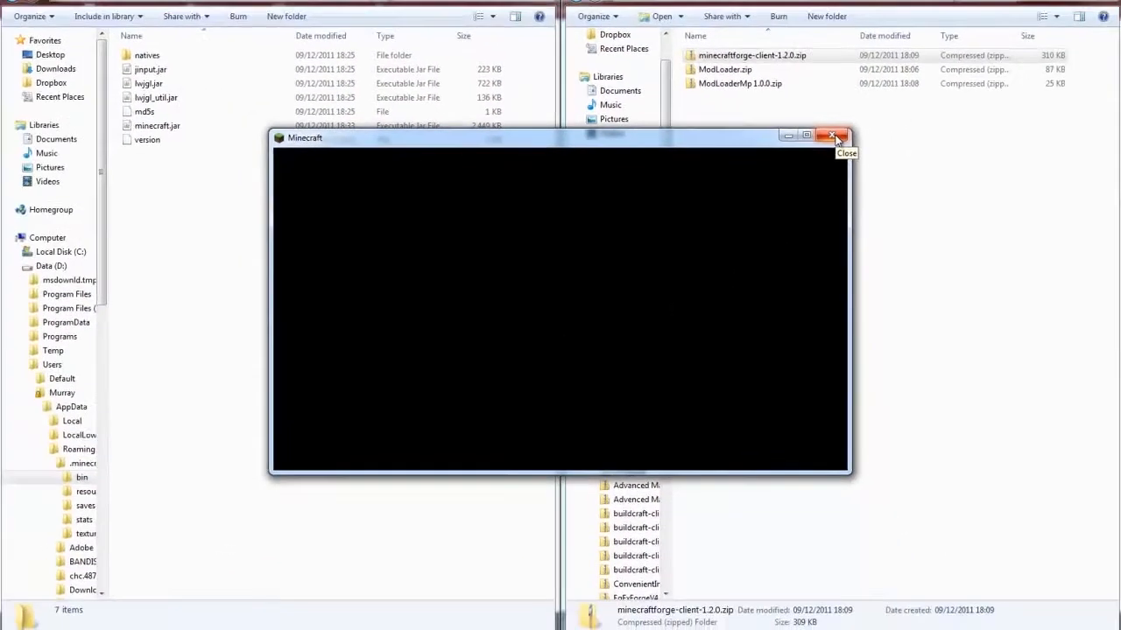
left_click(834, 138)
- Open minecraft.jar from the bin folder as an archive in 7-Zip again
left_click(175, 129)
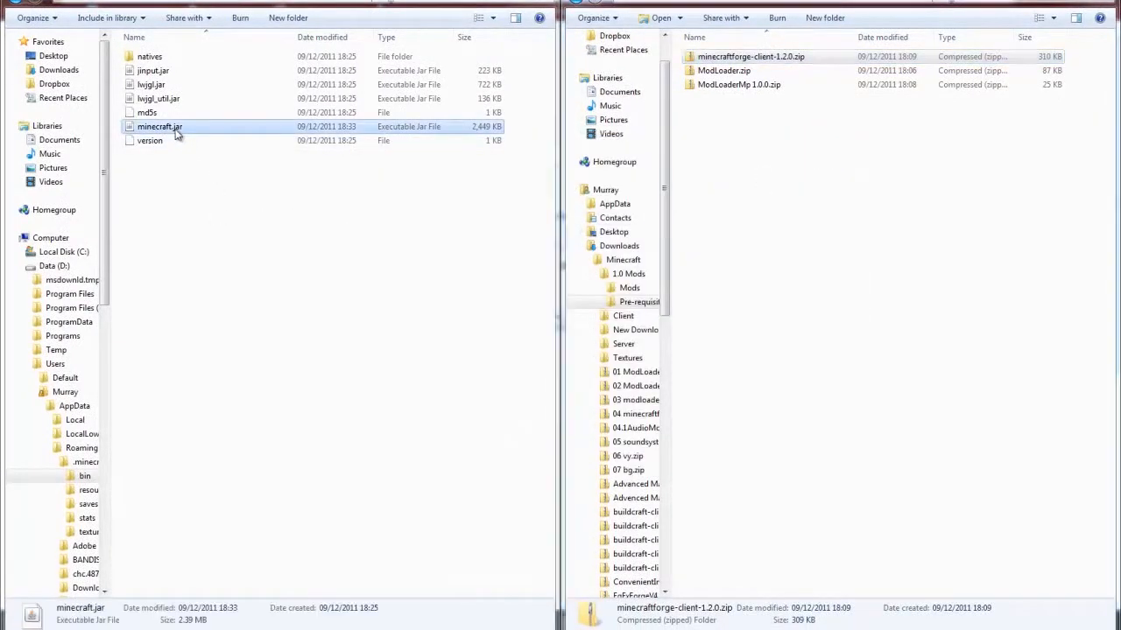
right_click(175, 129)
mouse_move(219, 150)
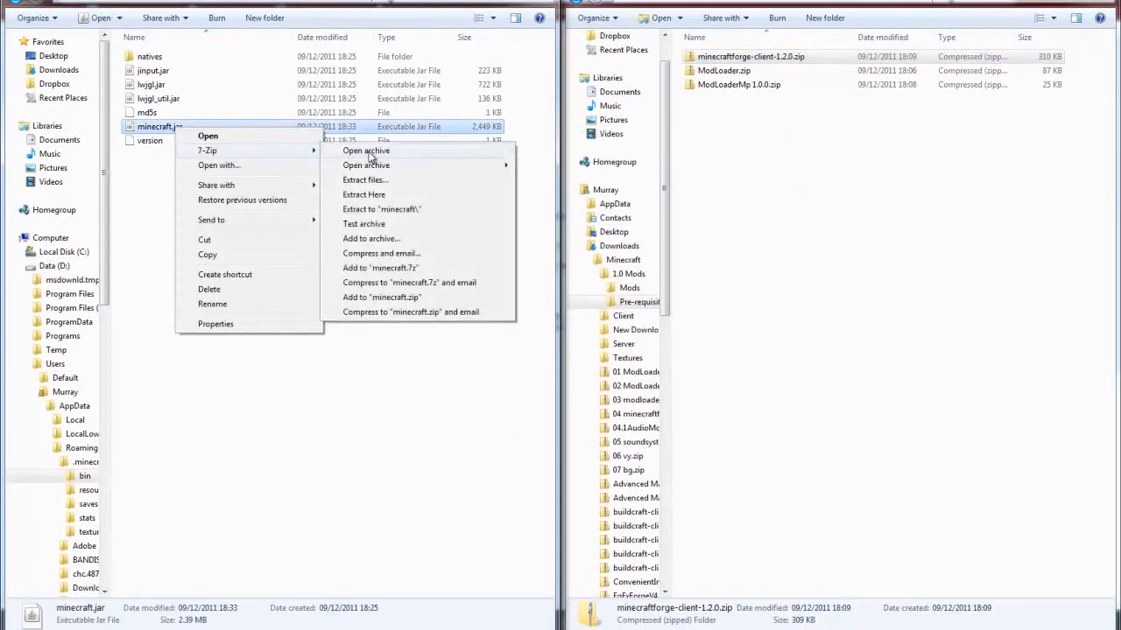
left_click(372, 150)
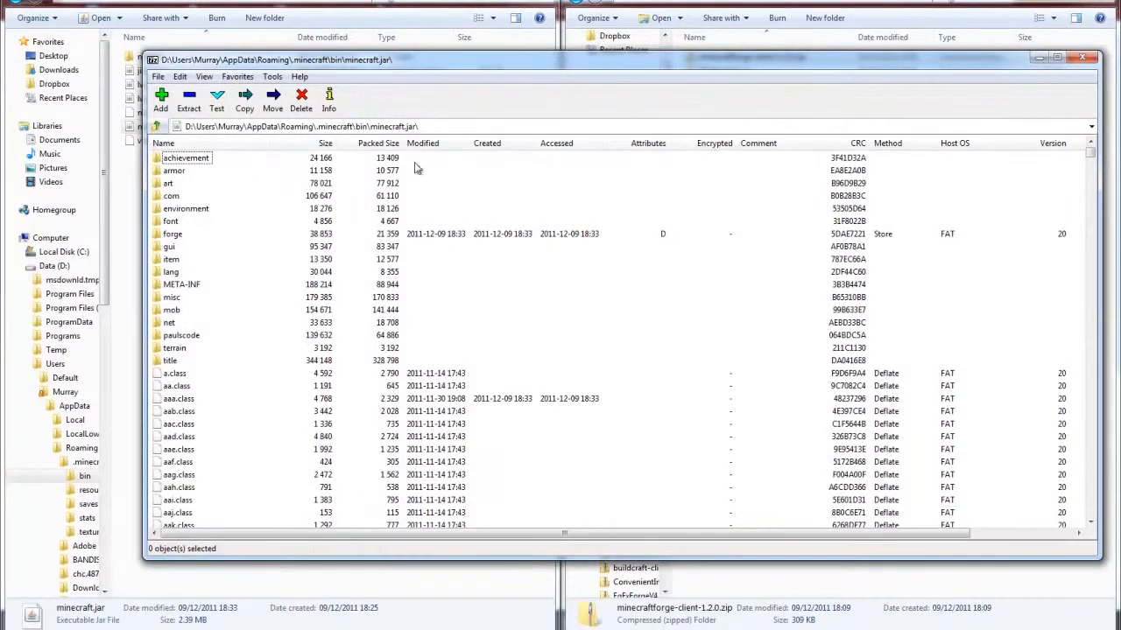
- Delete the META-INF folder from the minecraft.jar archive and close the archive
left_click(183, 286)
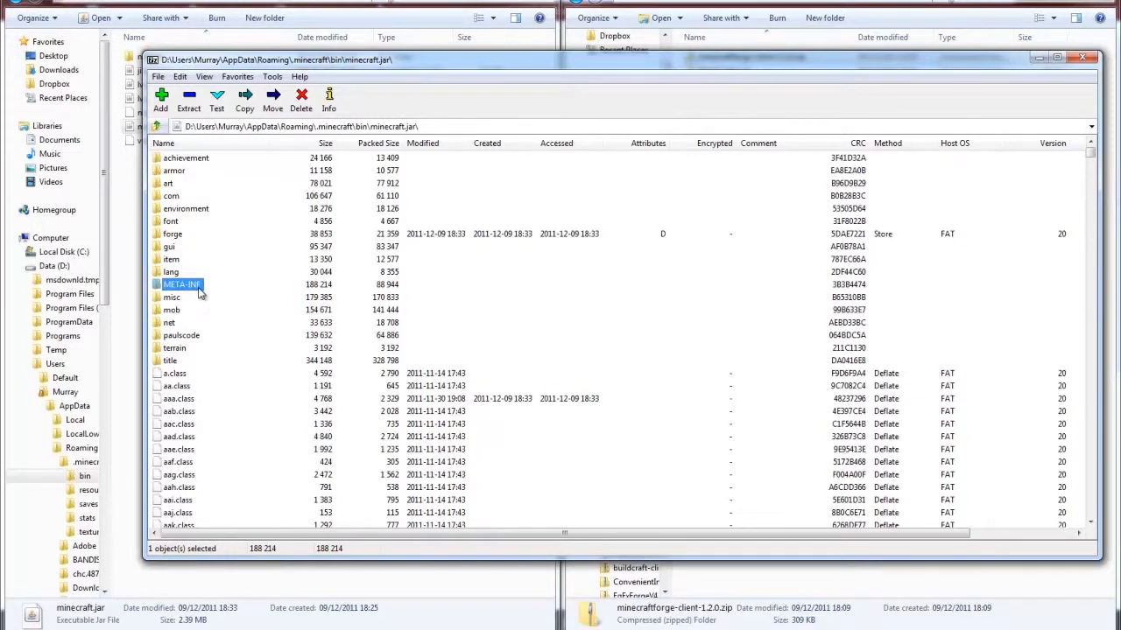
key("Delete")
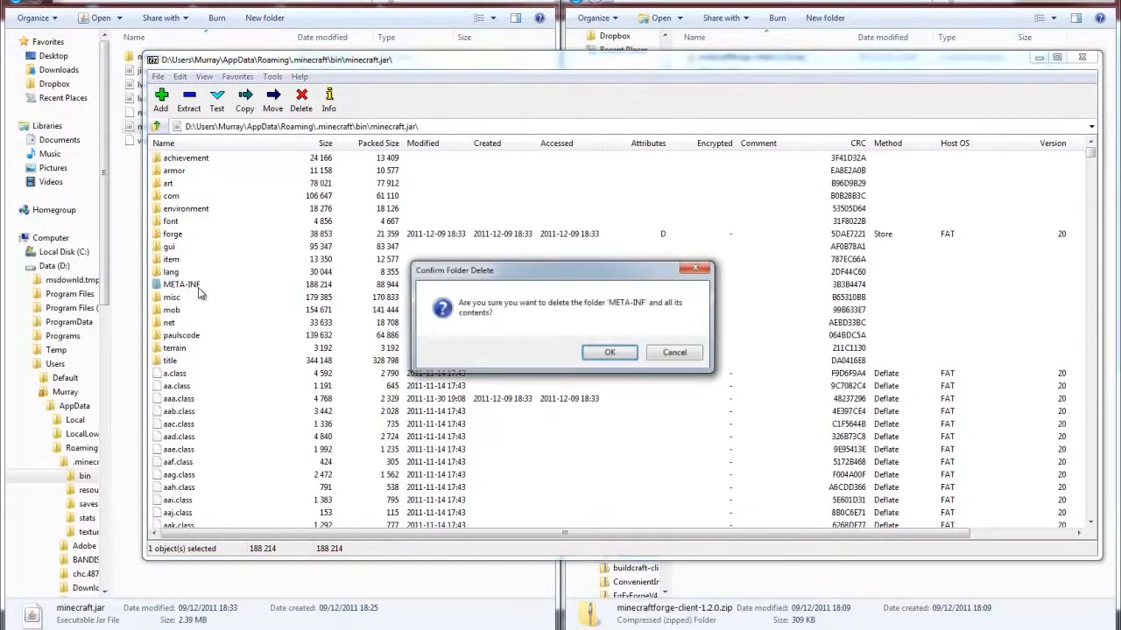
left_click(610, 352)
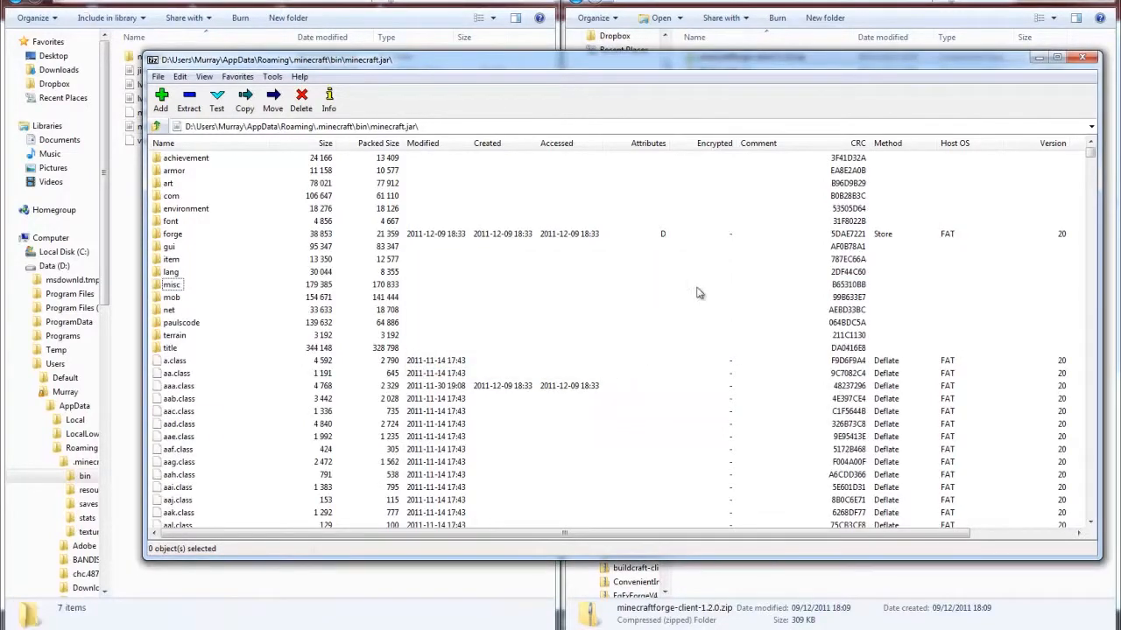
left_click(1081, 60)
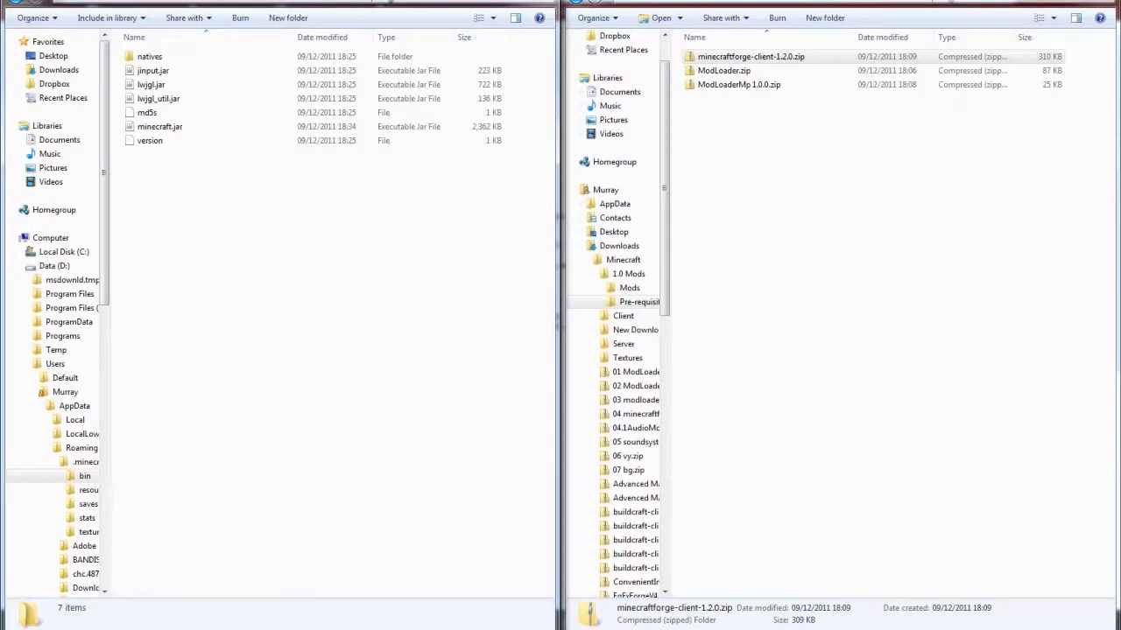
- Launch Minecraft through the launcher with the saved login to test the main menu, and quit the game
left_click(603, 320)
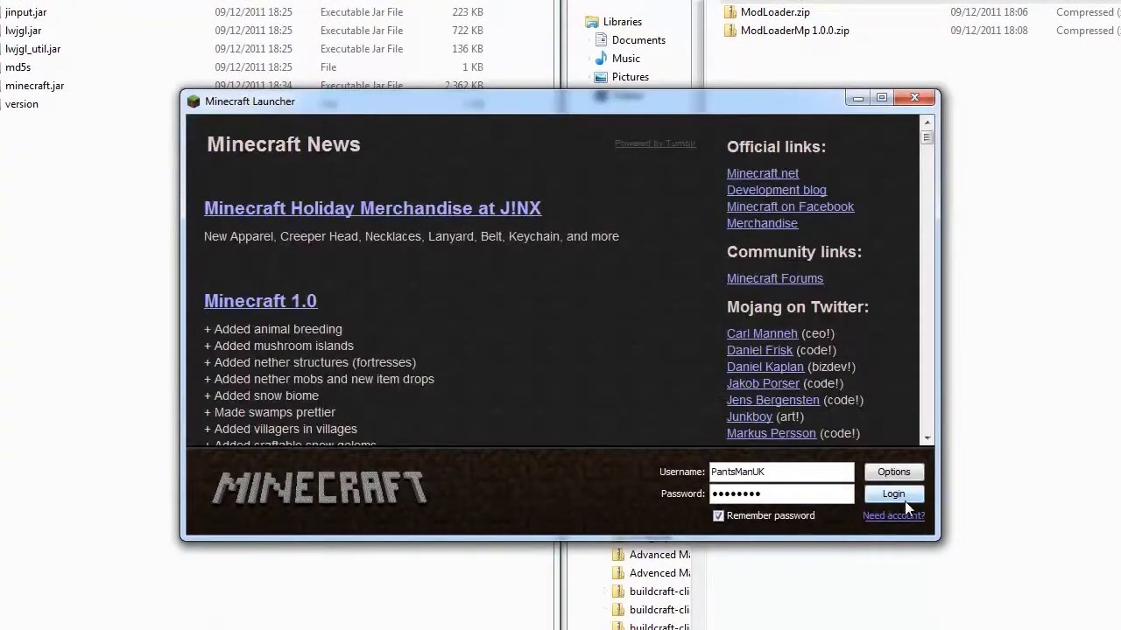
left_click(903, 499)
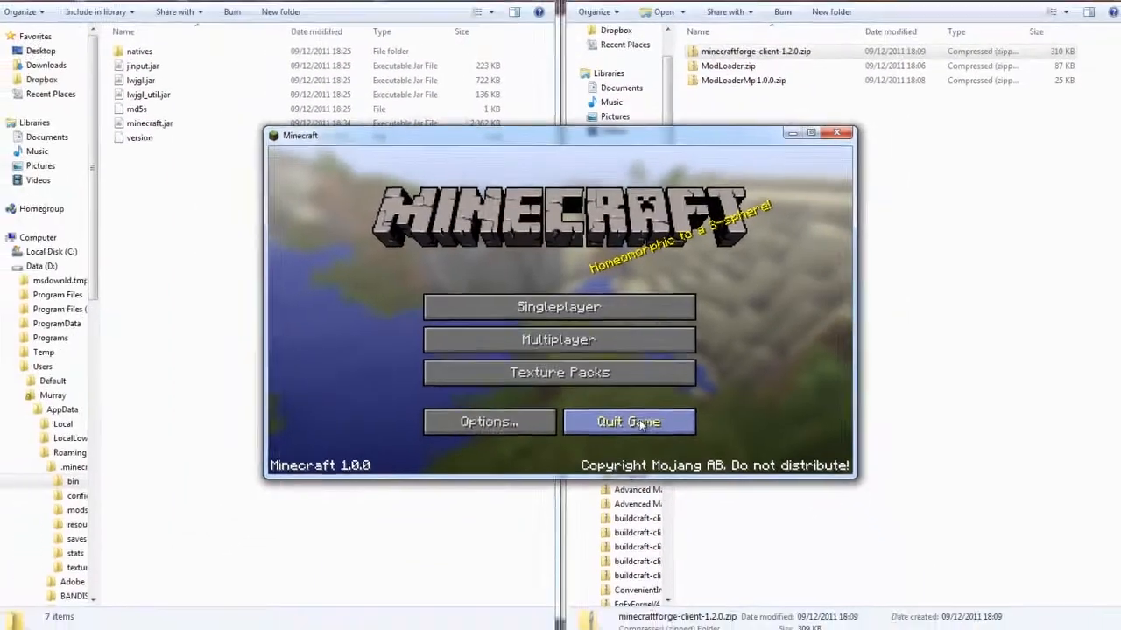
left_click(641, 424)
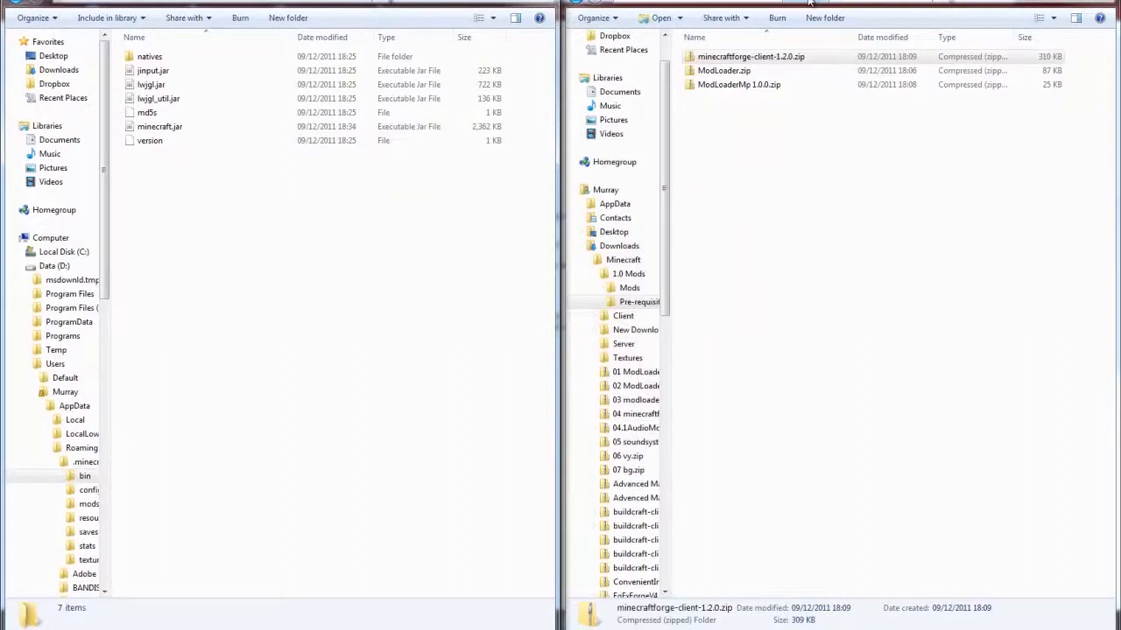
- Go up from the Pre-requisites folder to 1.0 Mods and open the Mods folder
key("BackSpace")
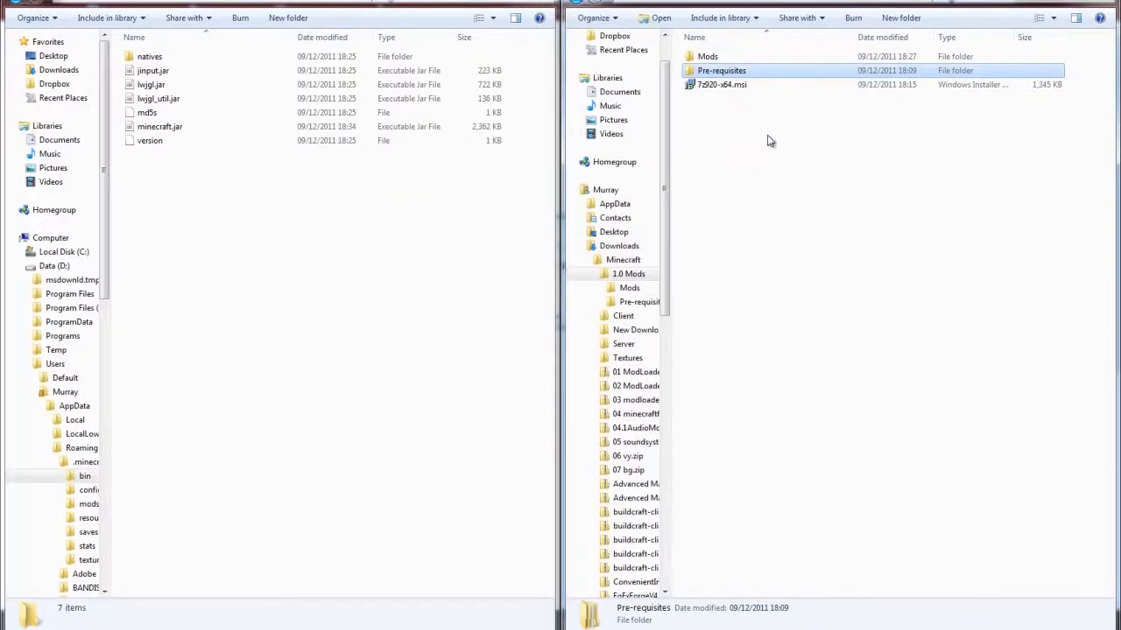
left_click(856, 316)
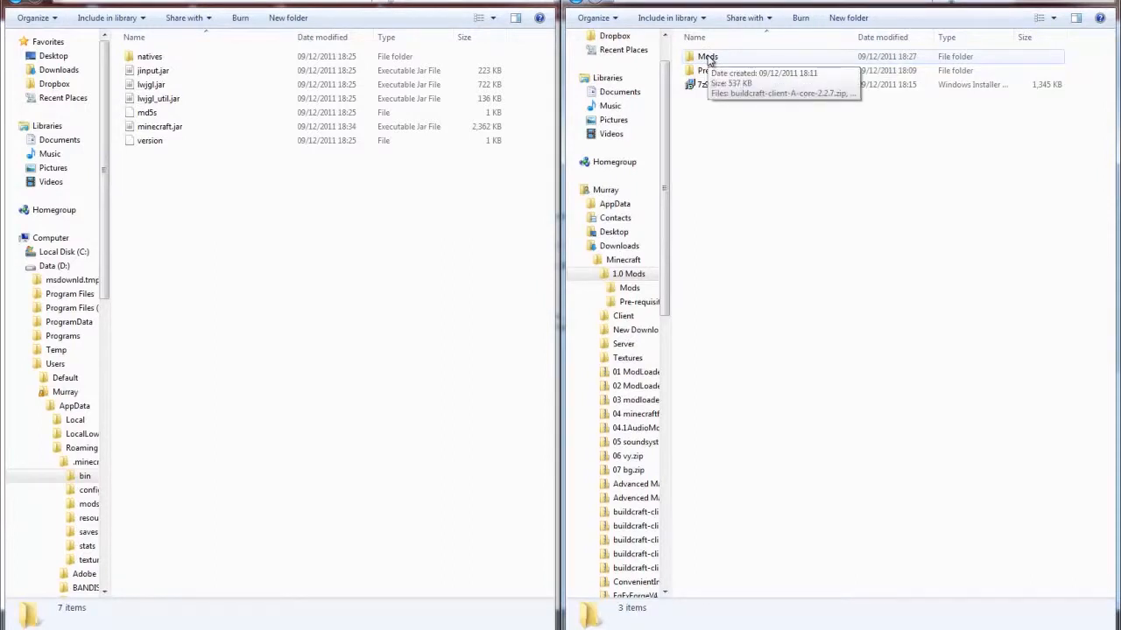
double_click(708, 58)
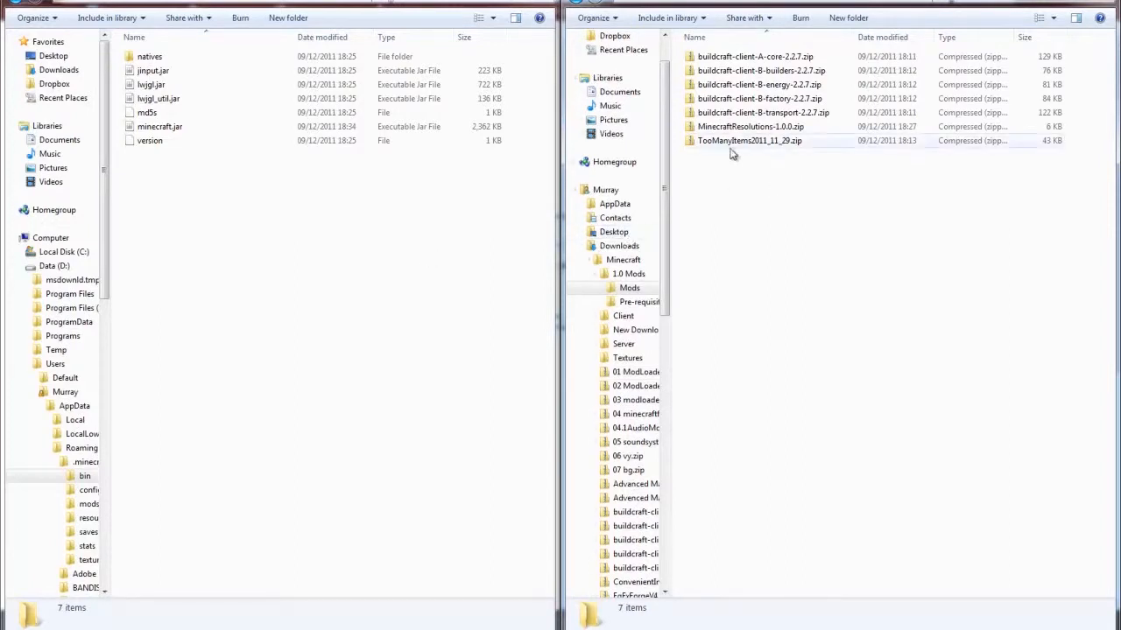
- Switch to Chrome, search Google for "minecraft resolutions" in a new tab, and view the [1.0.0] Minecraft Resolutions forum topic
left_click(523, 569)
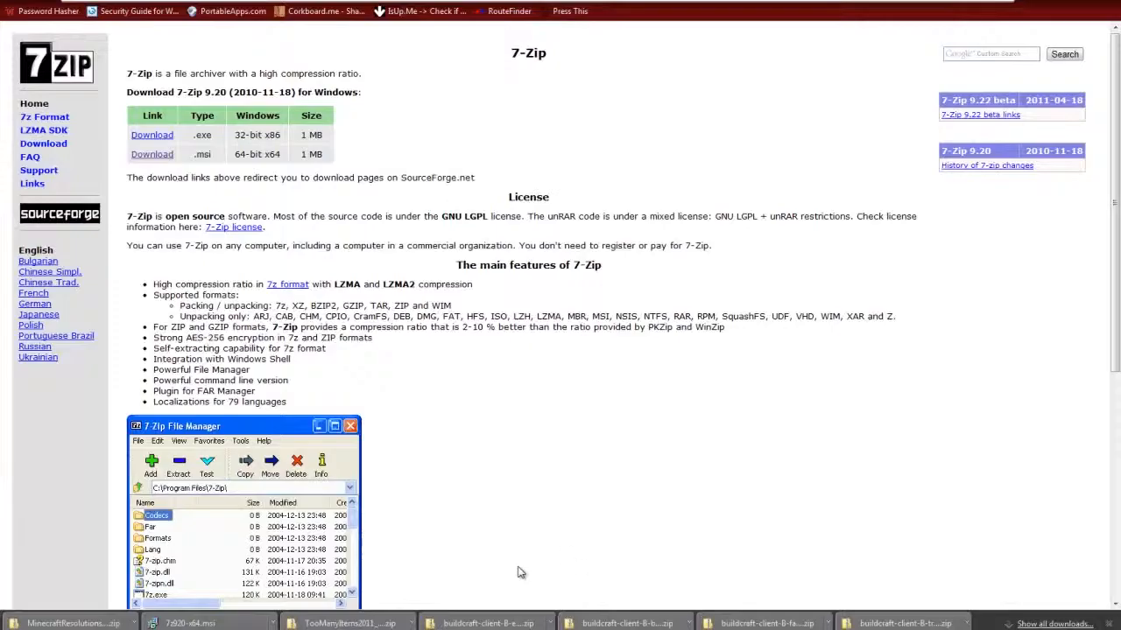
key("ctrl+t")
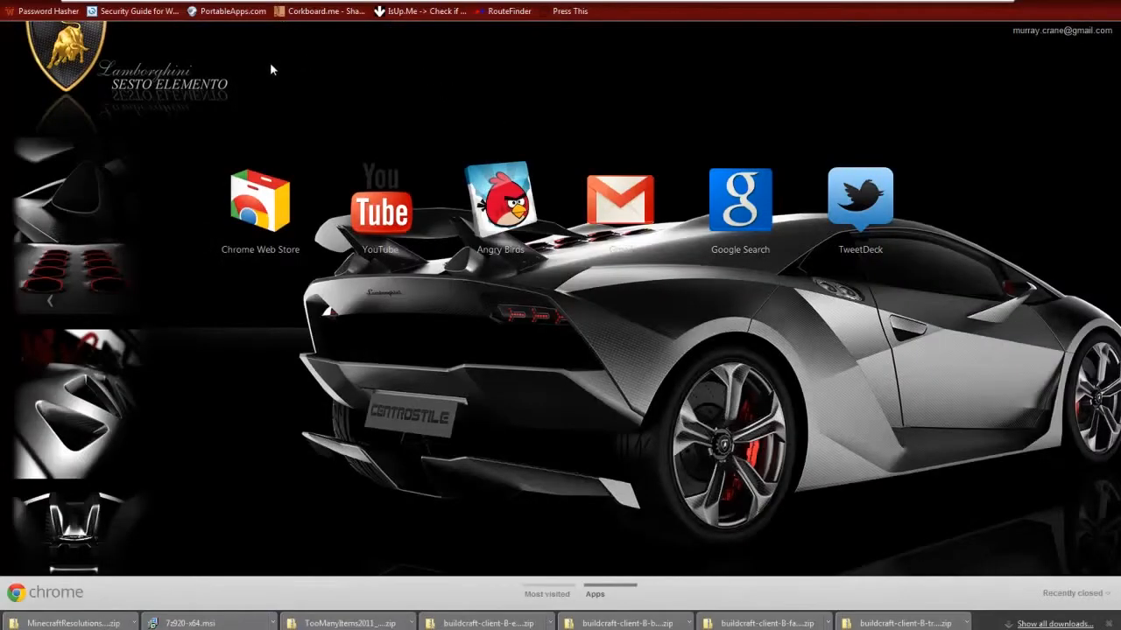
type("minecraf")
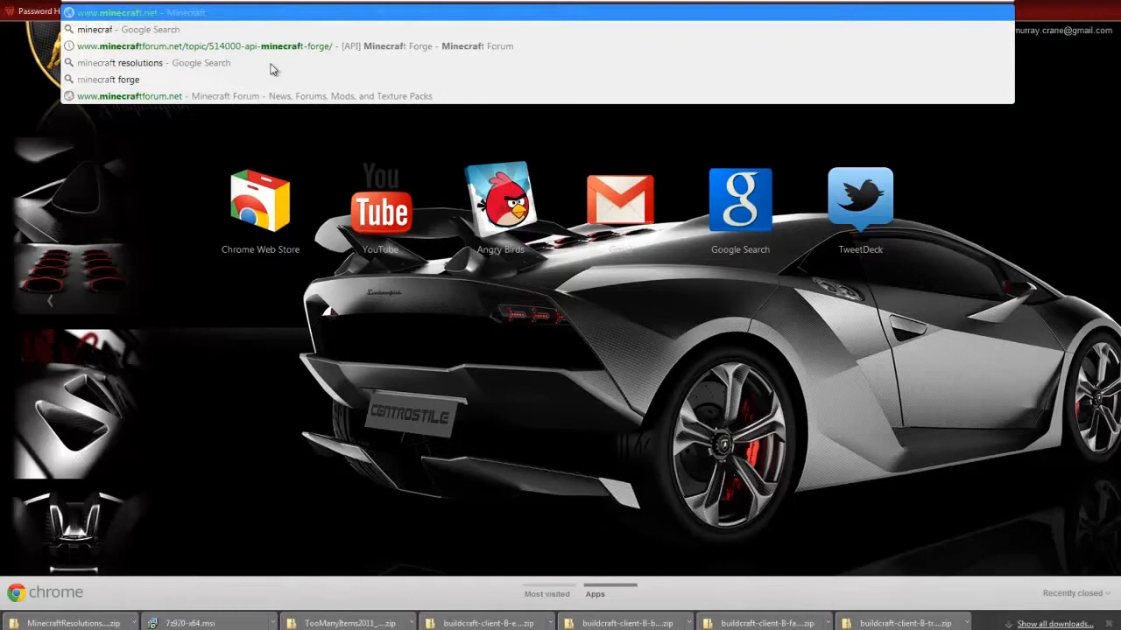
type("t res")
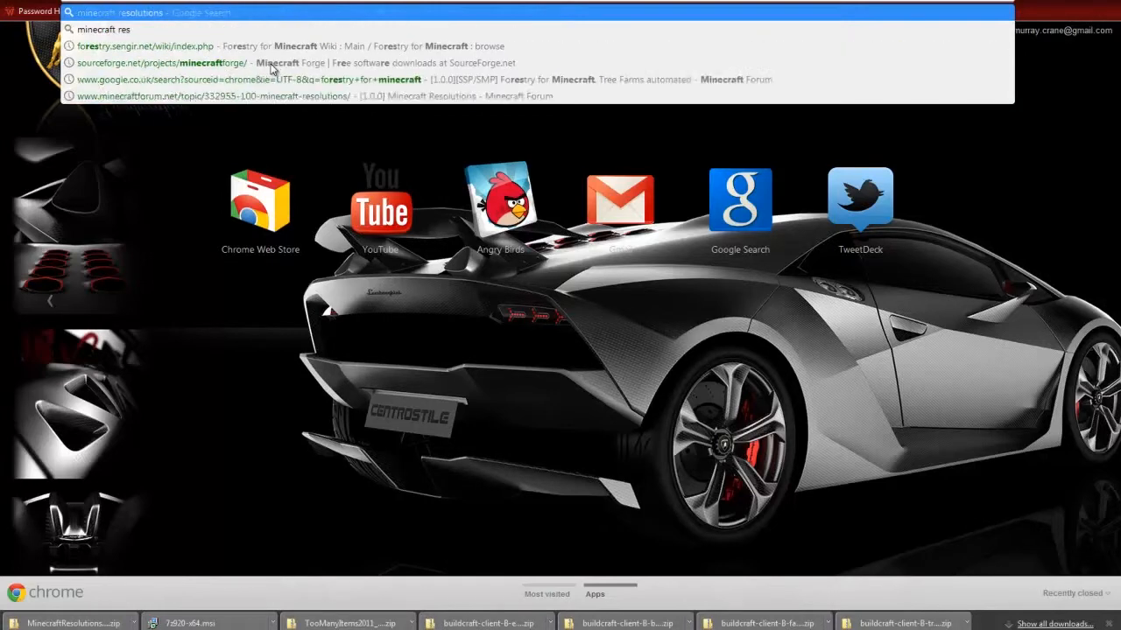
type("olutions")
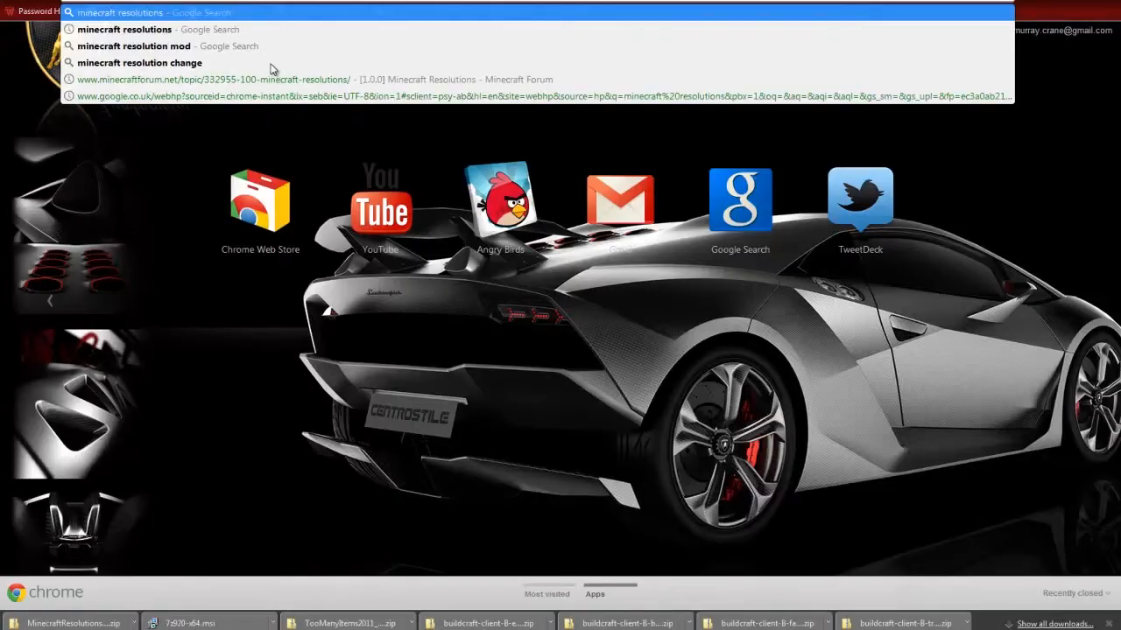
key("Return")
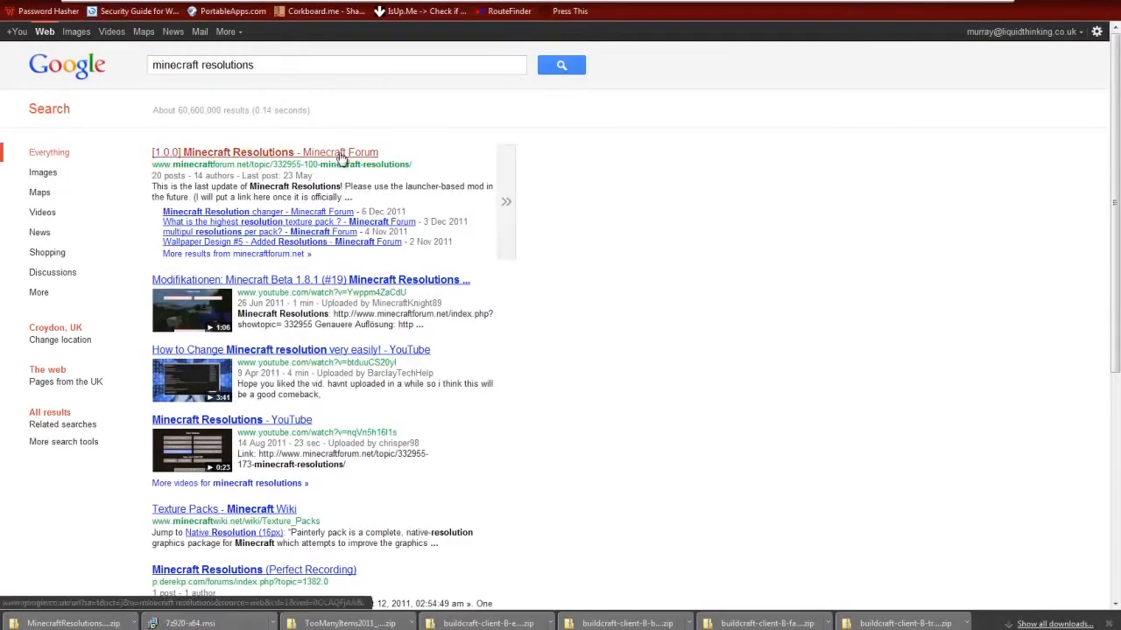
left_click(341, 154)
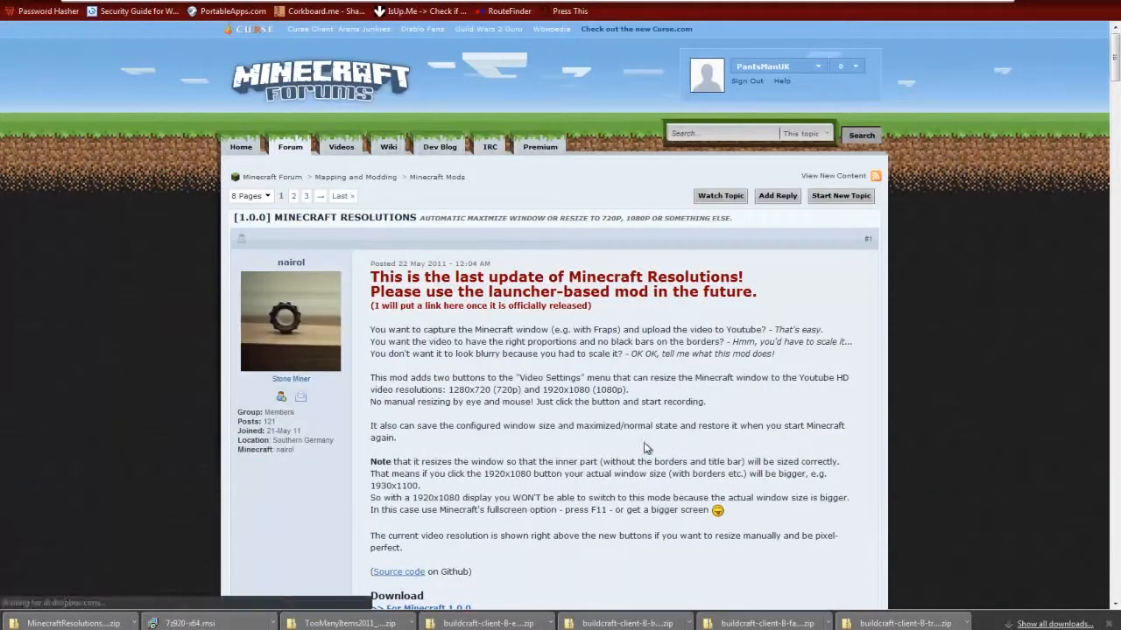
scroll(670, 377, "down", 5)
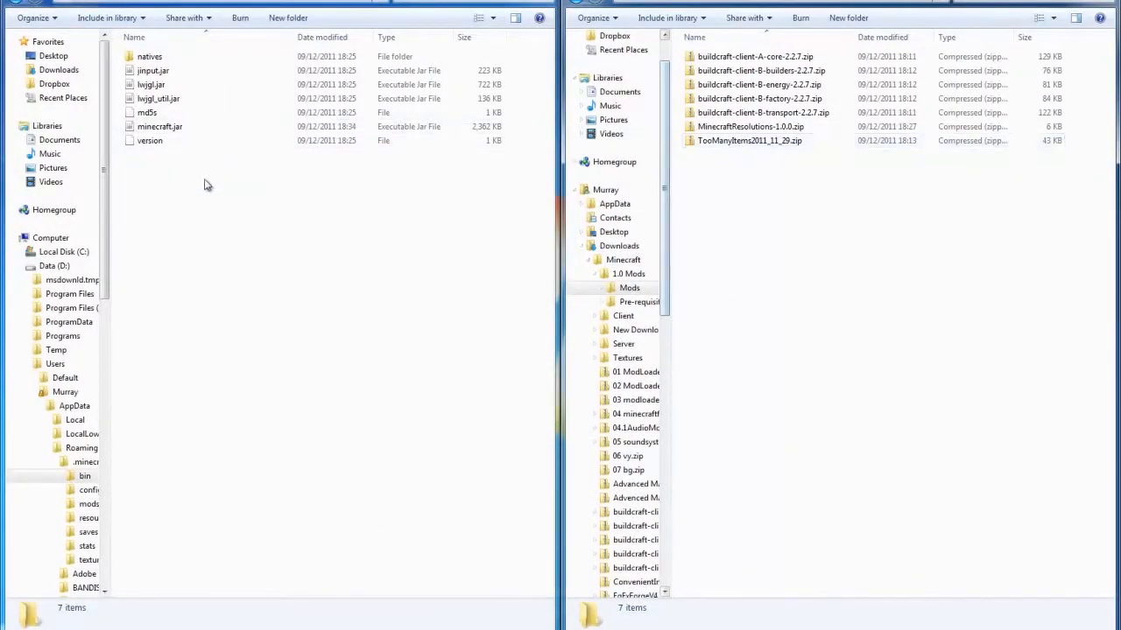
- Switch back to the bin folder, open minecraft.jar as a 7-Zip archive and dock it beside the Mods folder window
right_click(179, 129)
mouse_move(252, 156)
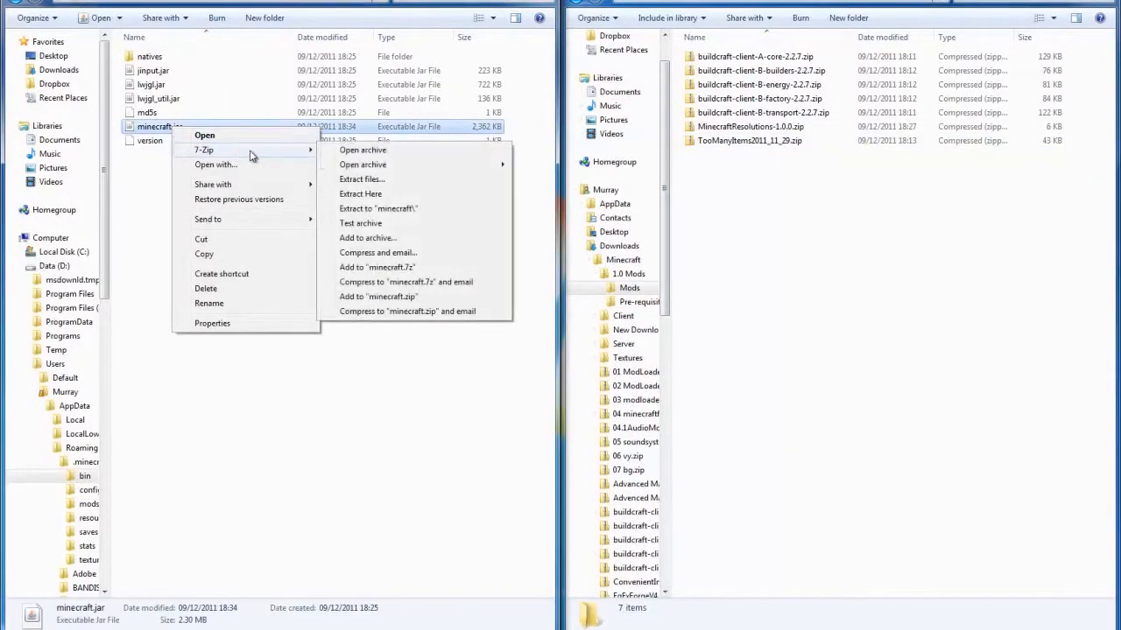
left_click(362, 151)
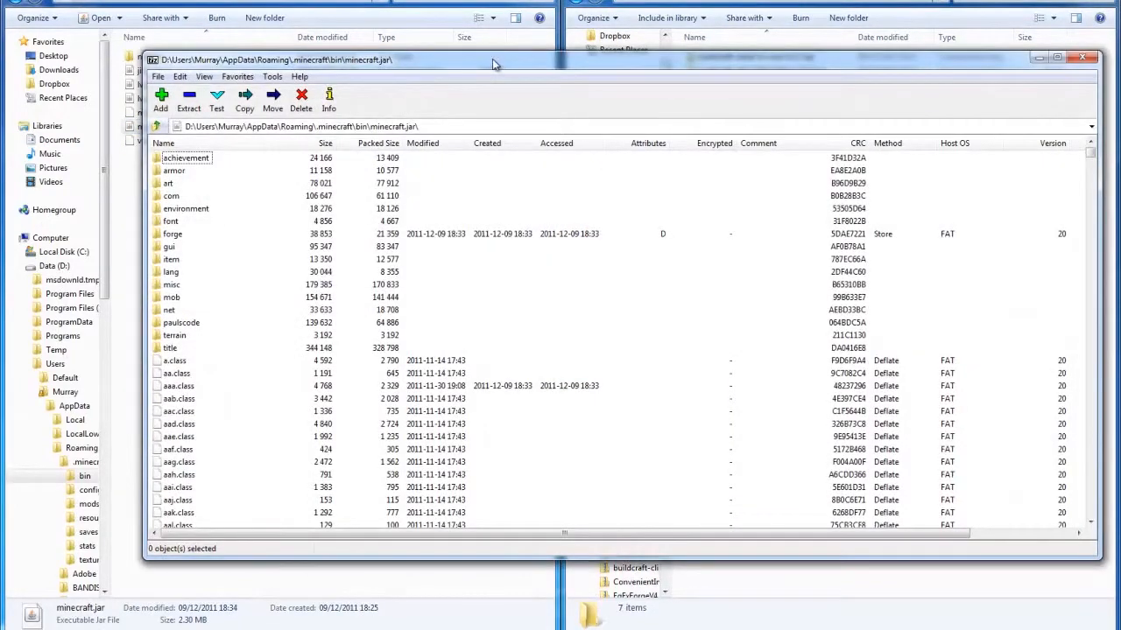
left_click_drag(493, 63, 0, 70)
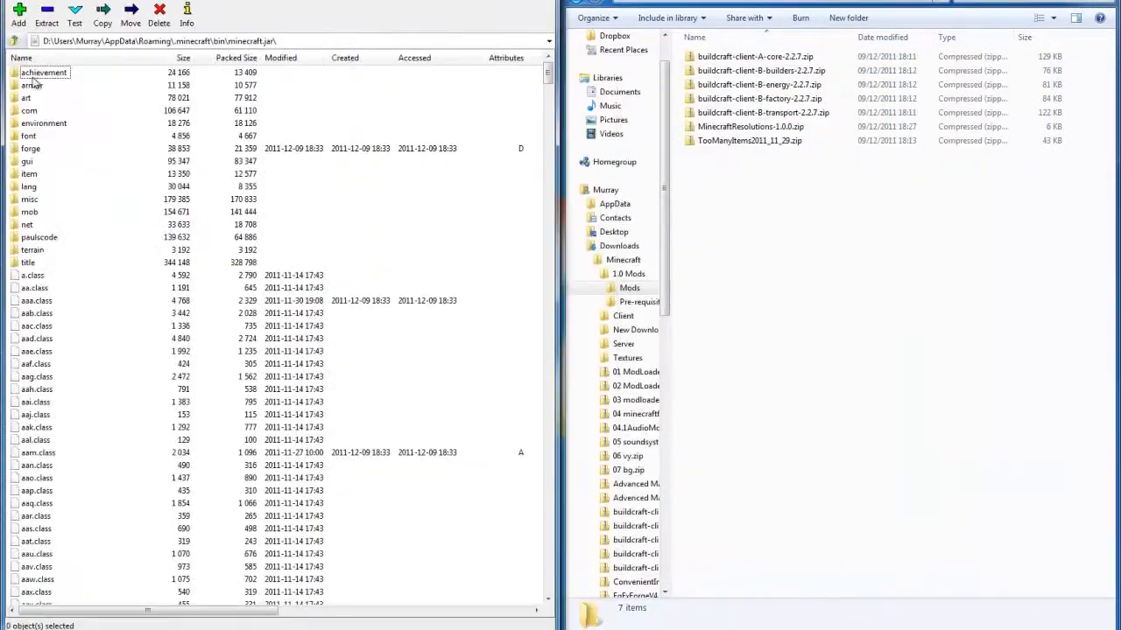
- Open MinecraftResolutions-1.0.0.zip from the Mods folder as a 7-Zip archive and dock it beside the minecraft.jar archive
right_click(764, 149)
left_click(749, 126)
right_click(745, 126)
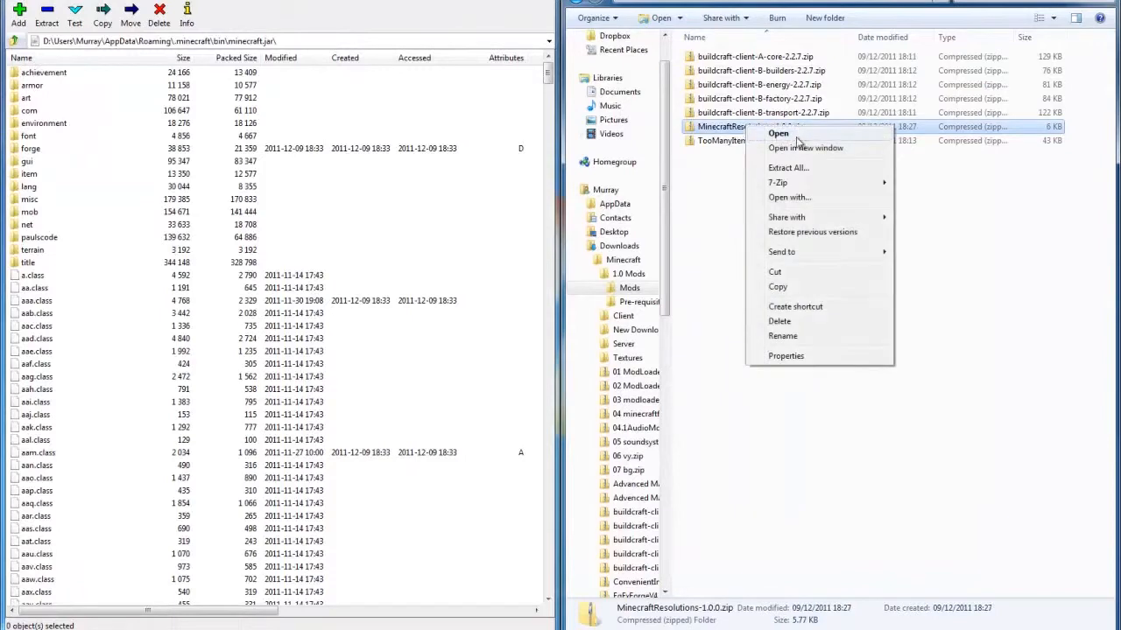
mouse_move(803, 187)
left_click(521, 181)
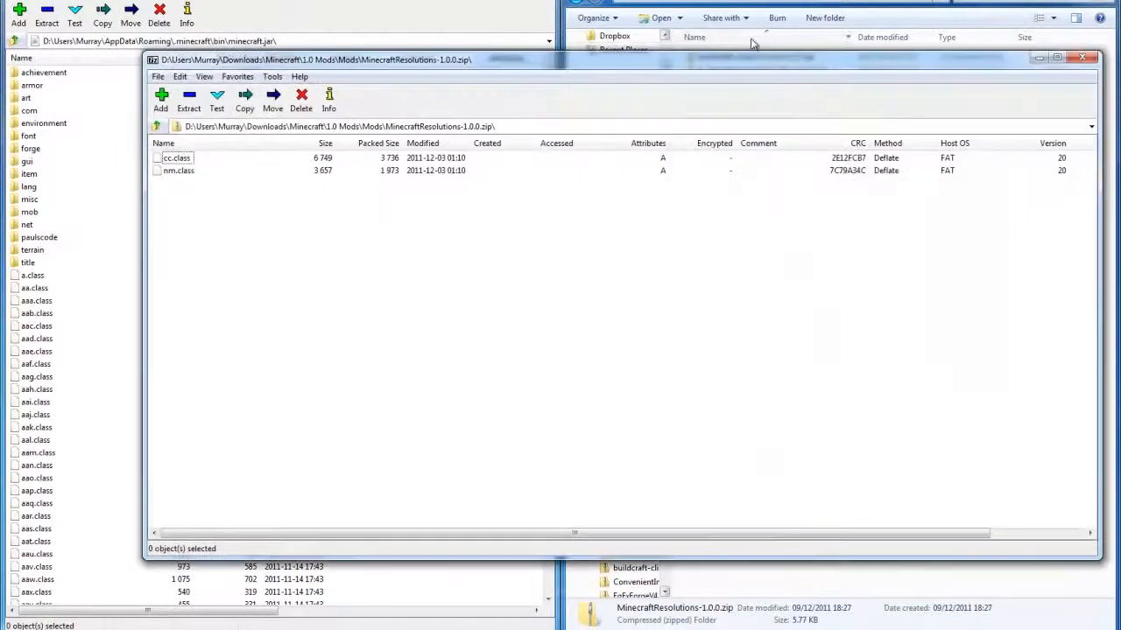
left_click_drag(555, 63, 1120, 60)
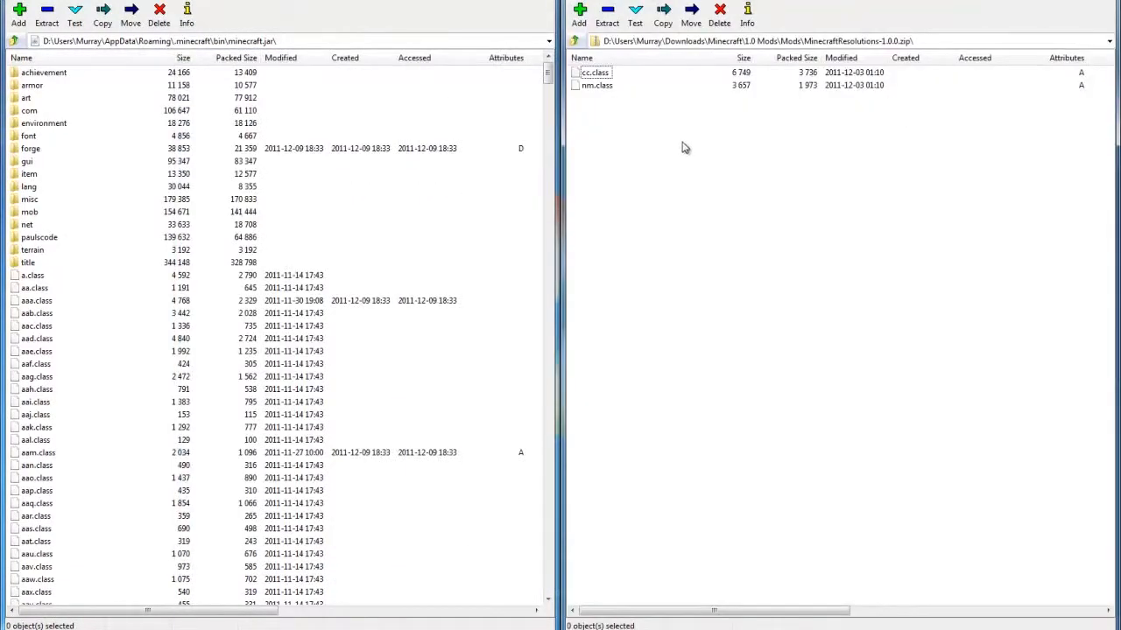
- Copy cc.class and nm.class from the MinecraftResolutions archive into minecraft.jar, and close both archive windows
key("ctrl+a")
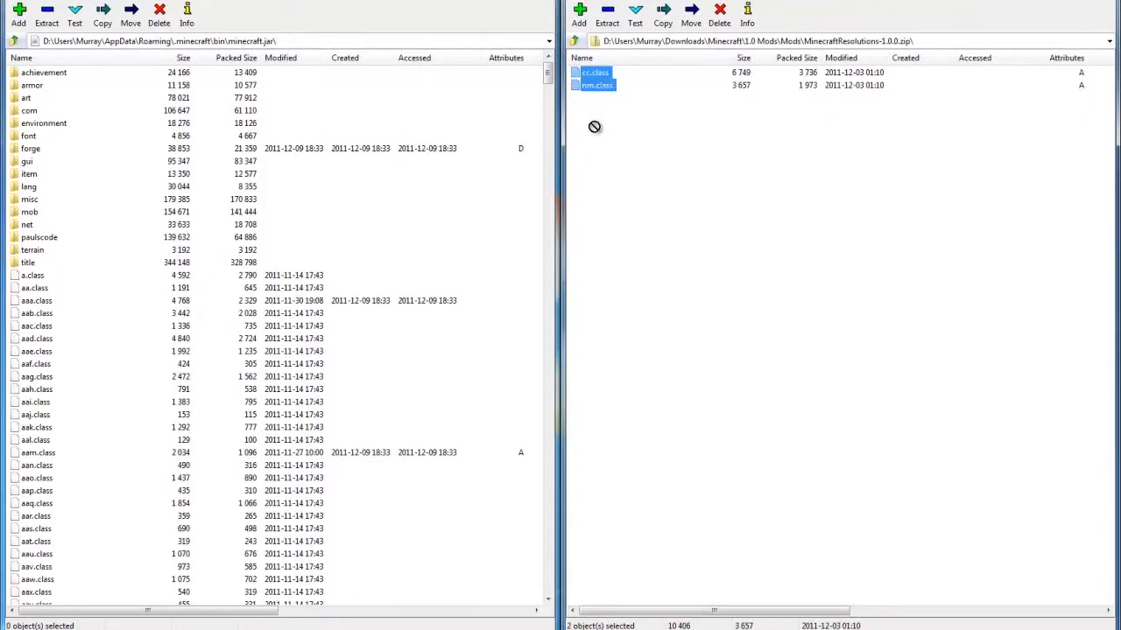
left_click_drag(594, 127, 408, 380)
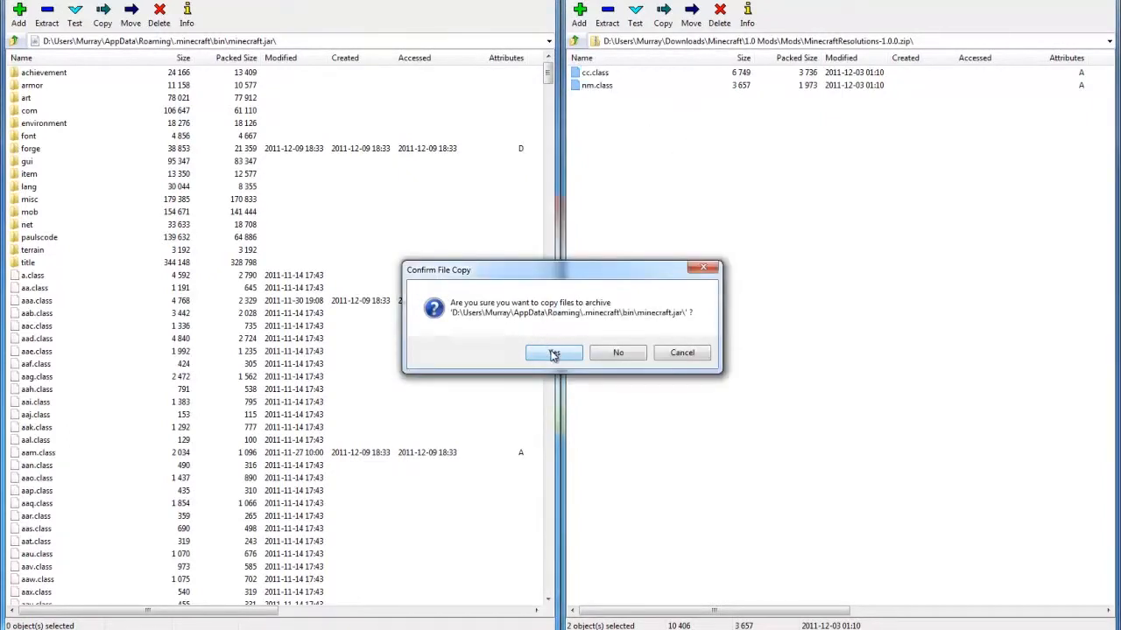
left_click(553, 354)
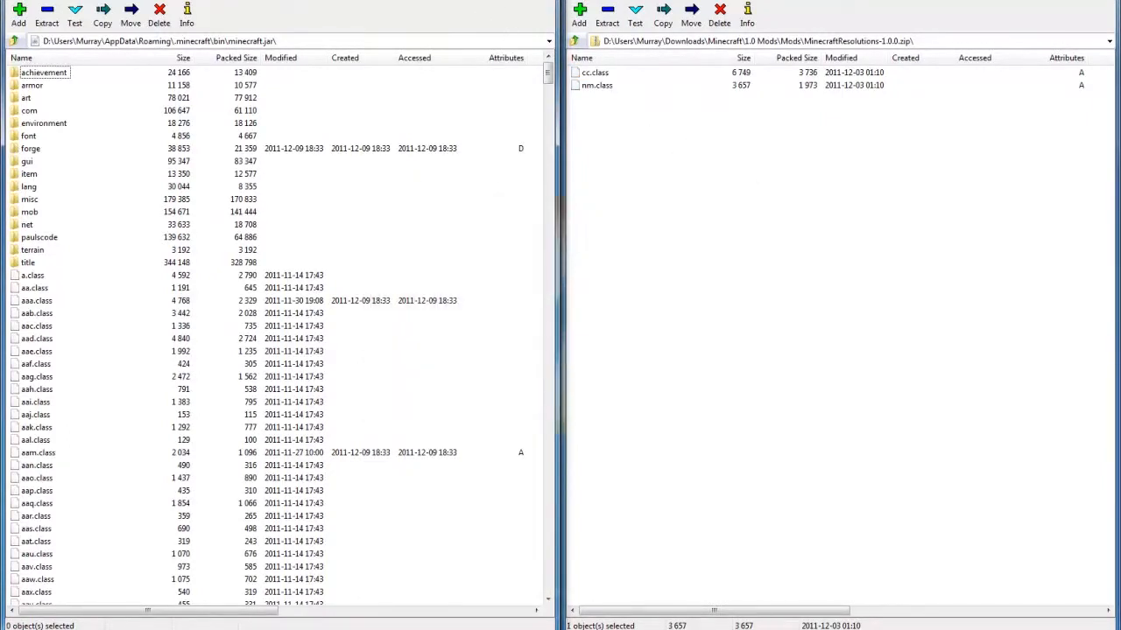
left_click(539, 2)
left_click(1098, 1)
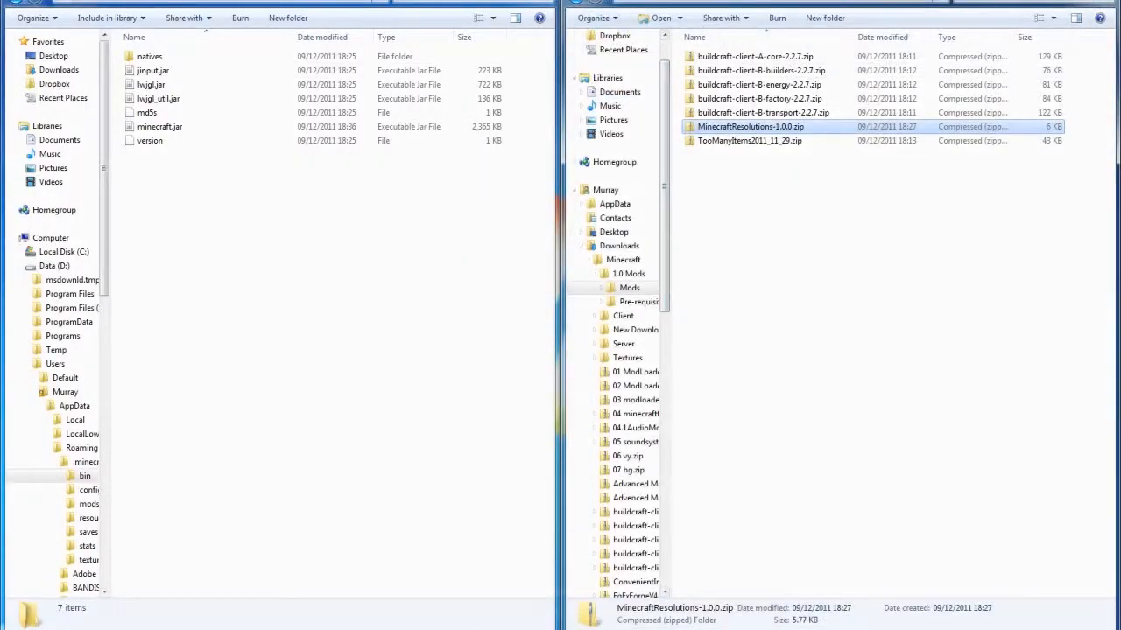
- Launch Minecraft with the saved login and open the game's Video Settings
left_click(596, 319)
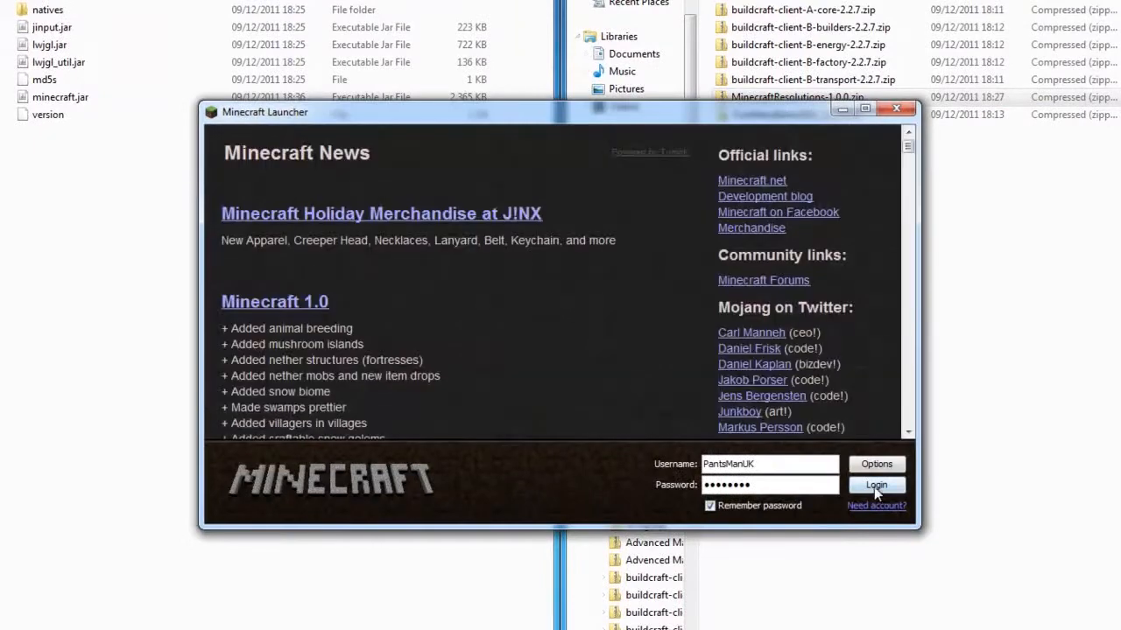
left_click(875, 486)
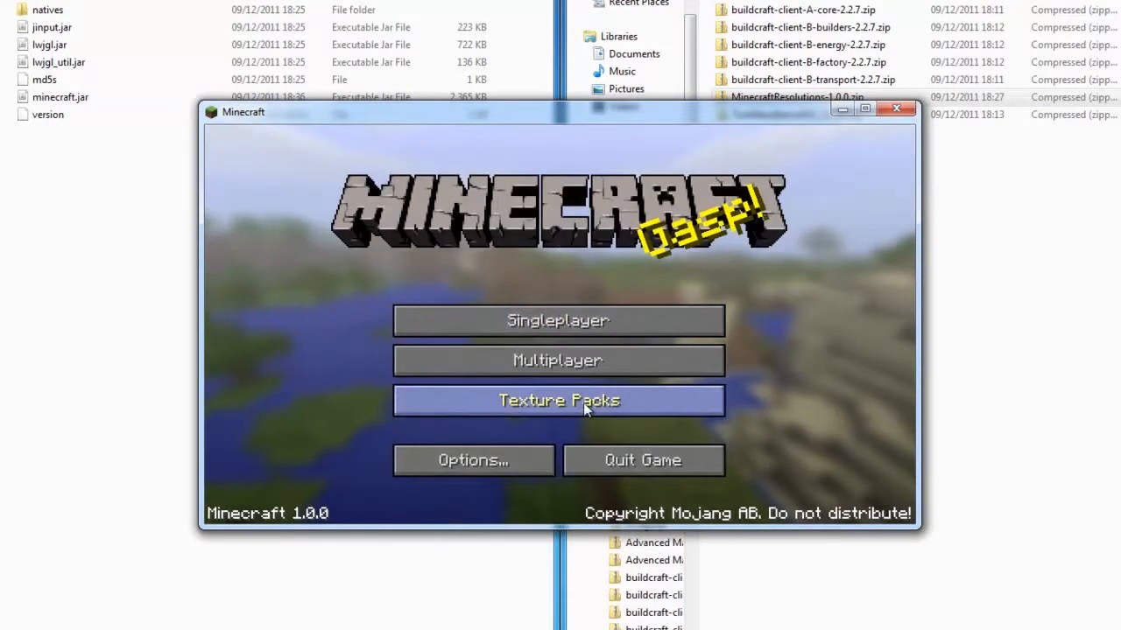
left_click(495, 471)
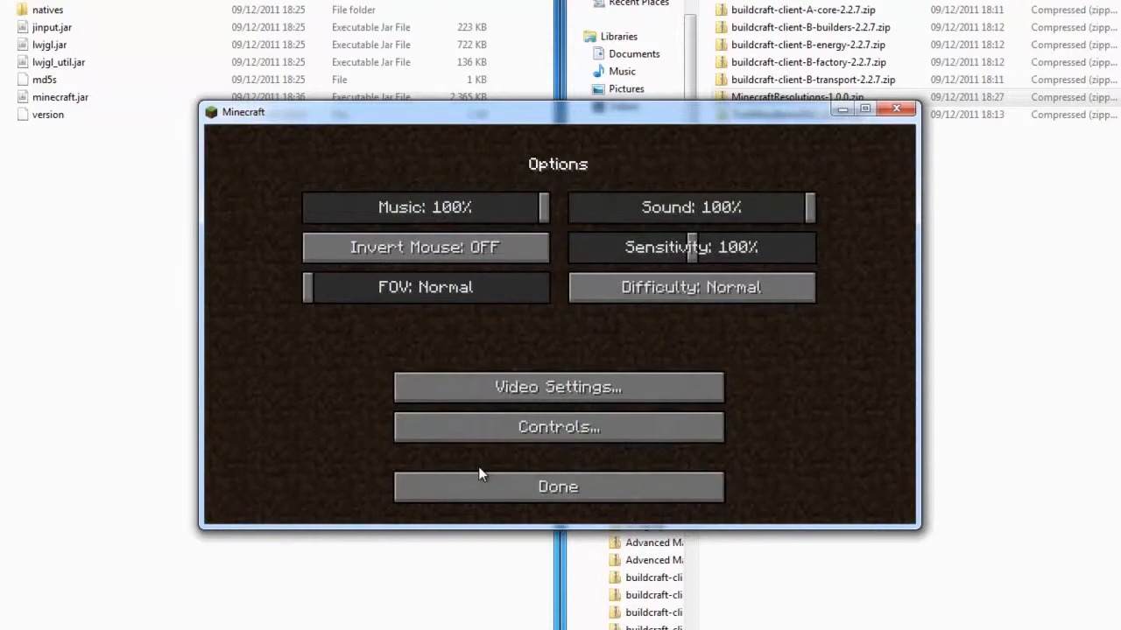
left_click(553, 386)
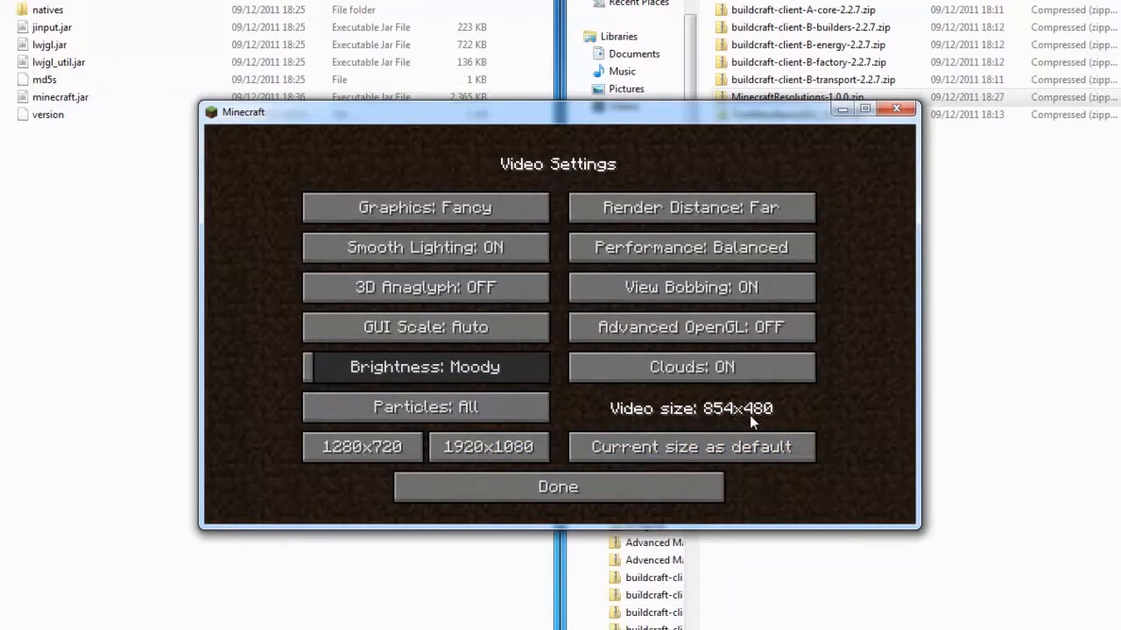
- Set the video size to 1280x720 and the GUI scale to Normal, and return to the main menu
left_click(385, 451)
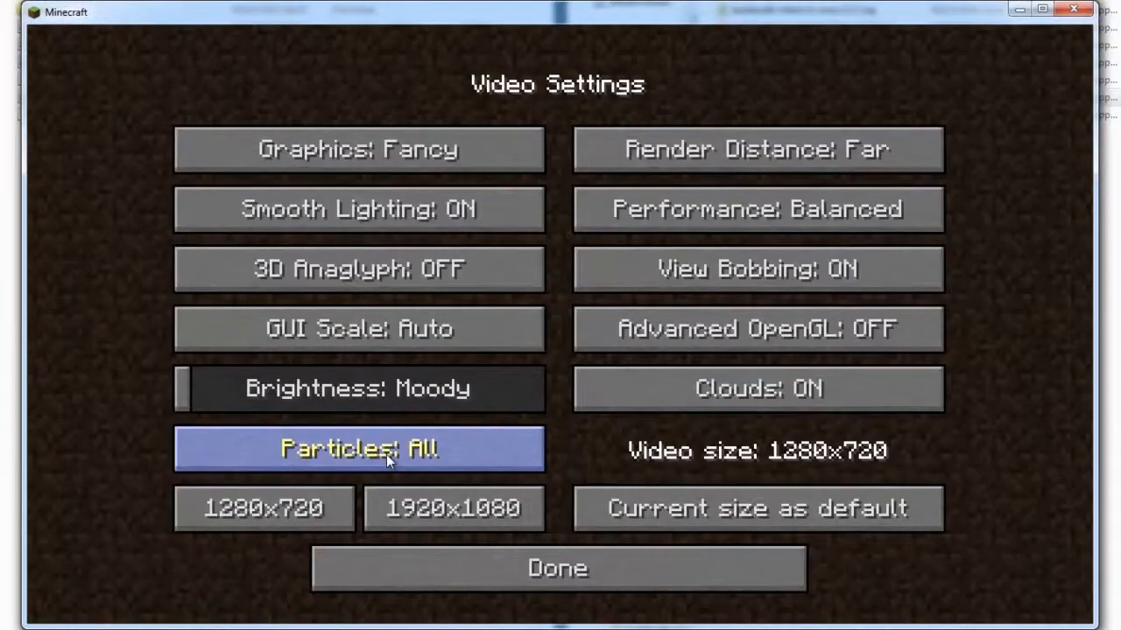
left_click(439, 330)
left_click(509, 192)
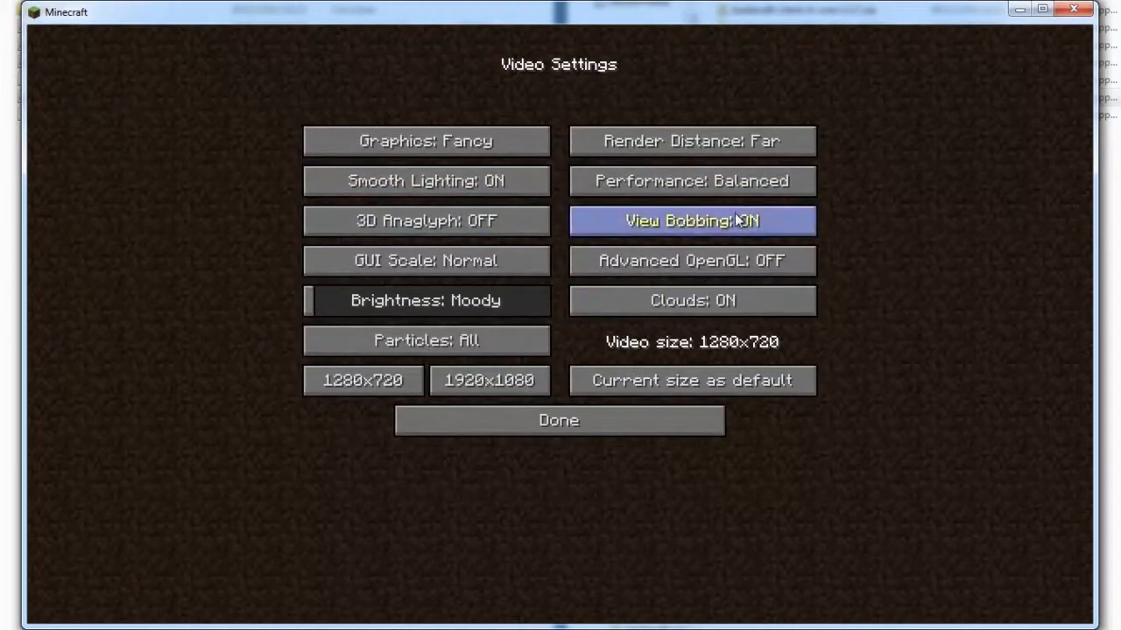
left_click(601, 423)
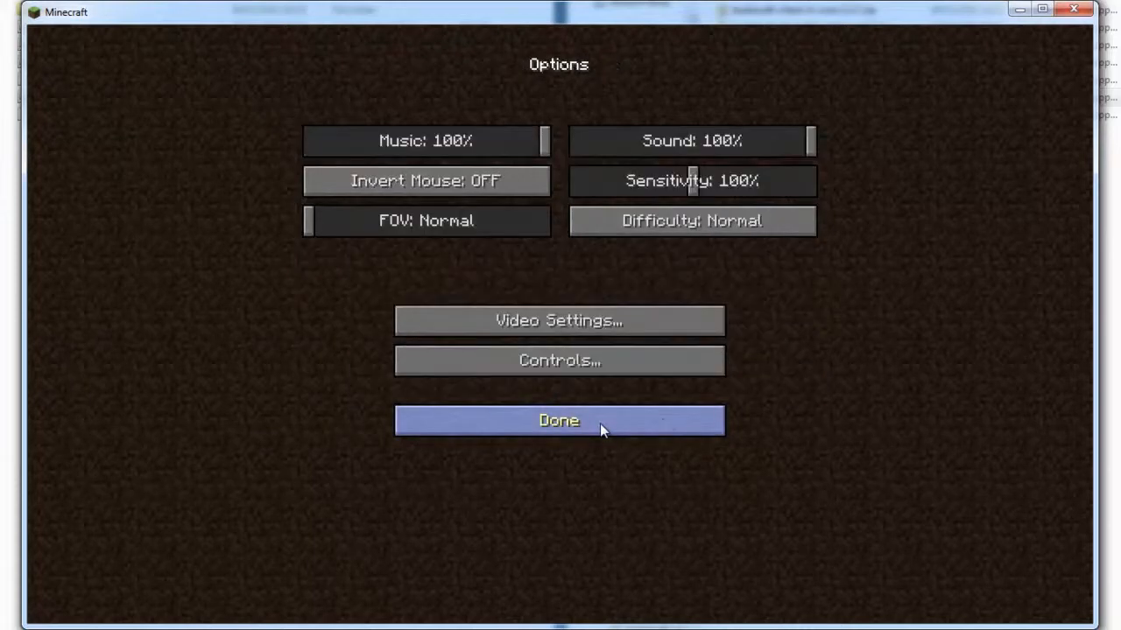
left_click(606, 418)
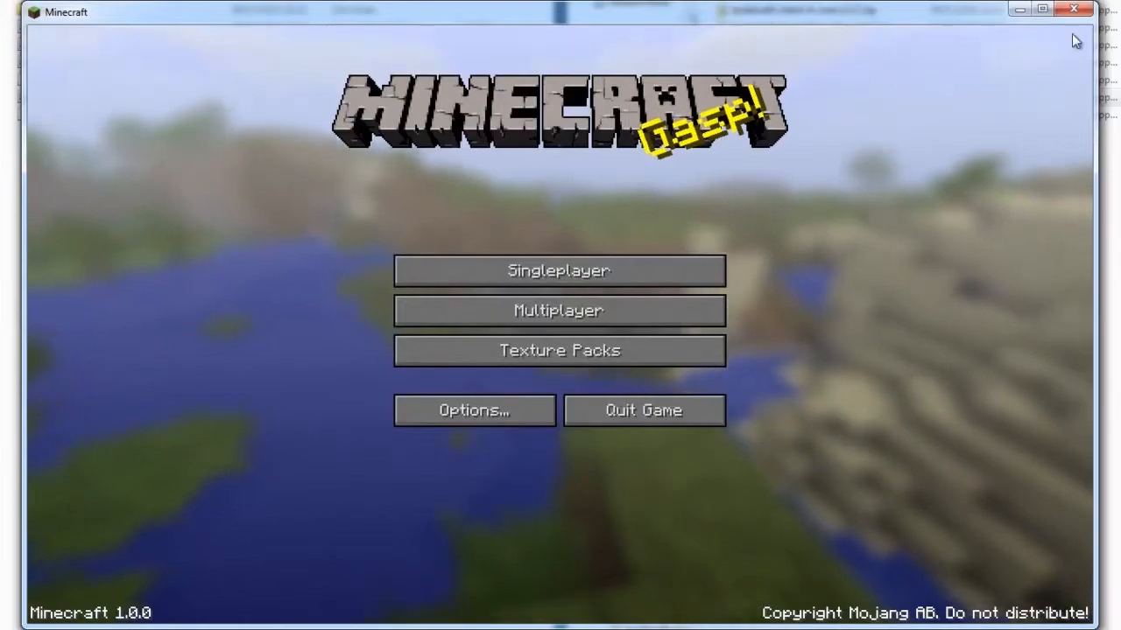
- Quit and relaunch Minecraft with the saved login, and reopen the Video Settings to check the video size
left_click(679, 408)
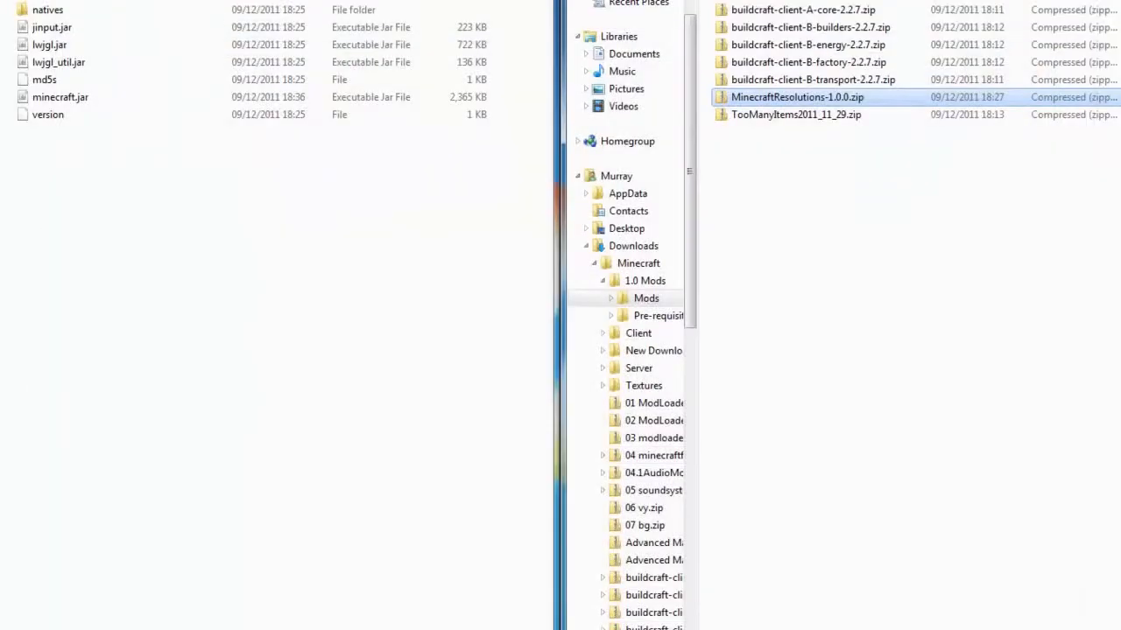
left_click(612, 336)
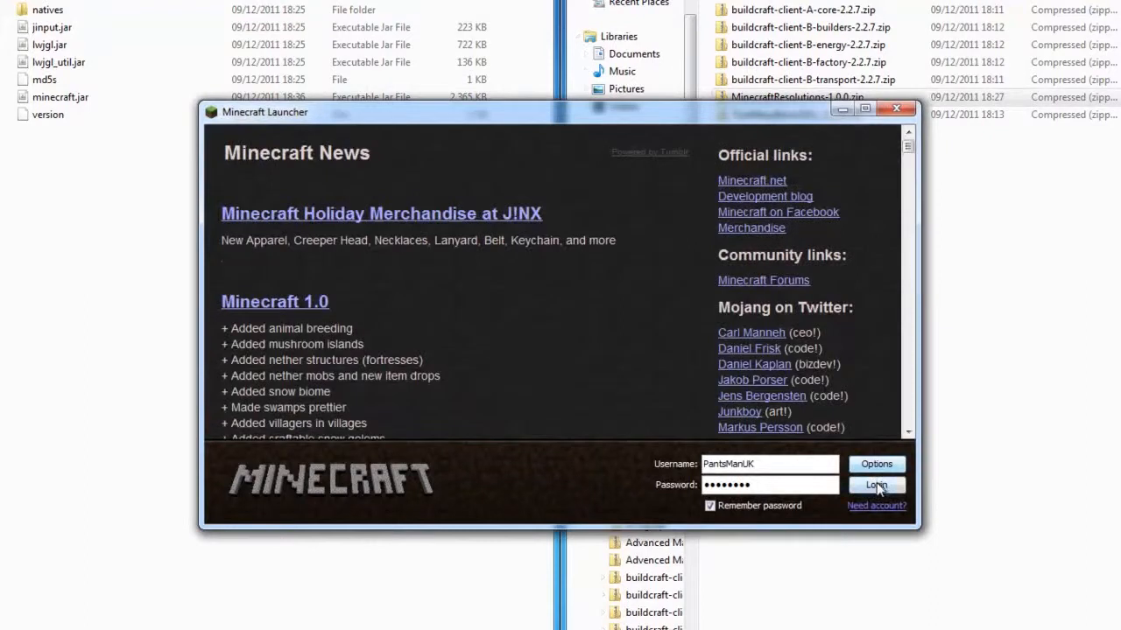
left_click(879, 486)
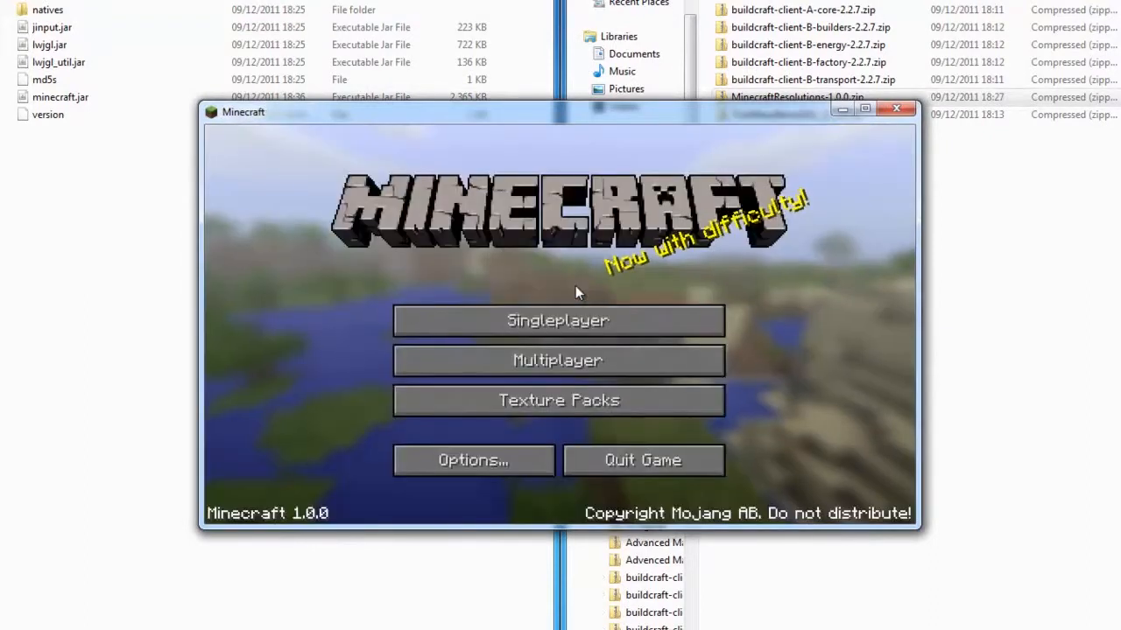
left_click(518, 462)
left_click(543, 394)
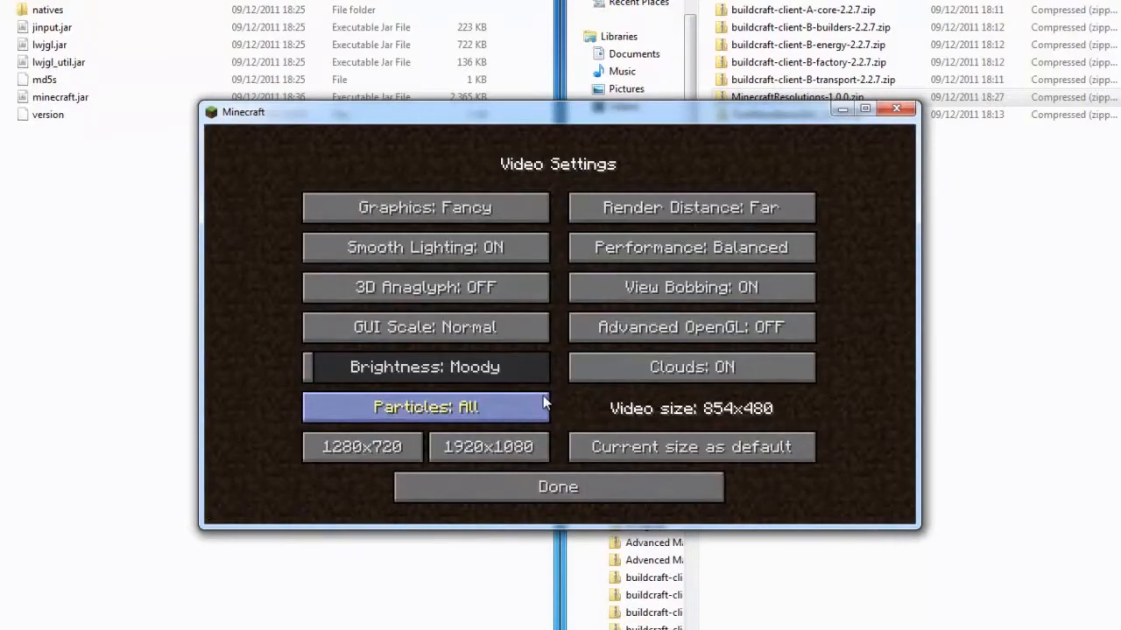
- Set the video size to 1280x720, save the current size as default, and leave the options
left_click(361, 448)
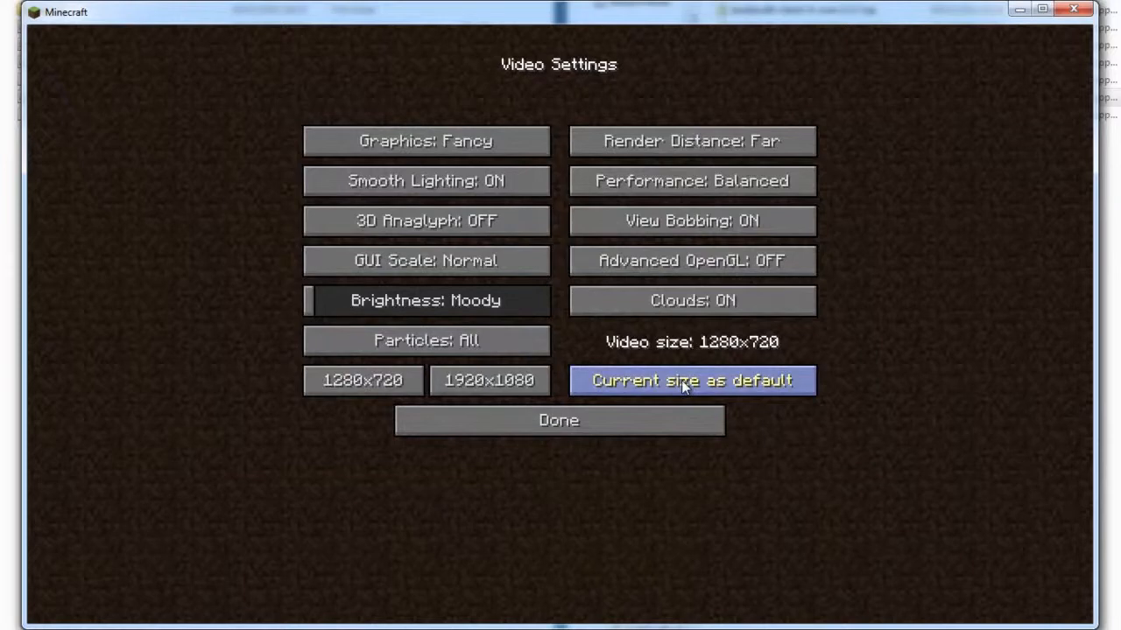
left_click(643, 422)
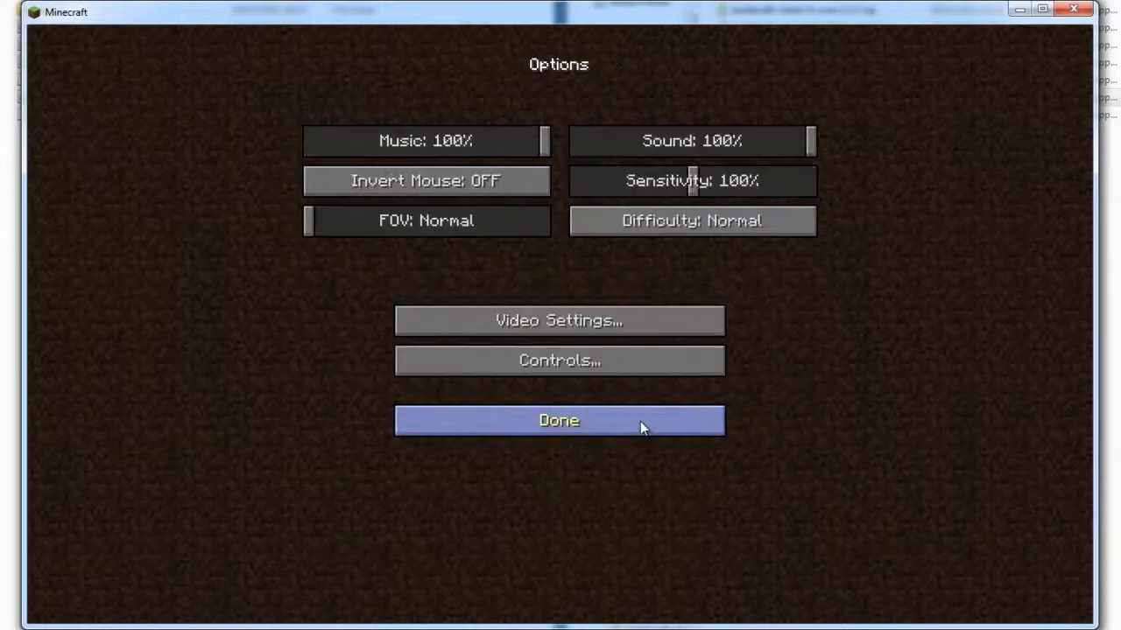
left_click(617, 418)
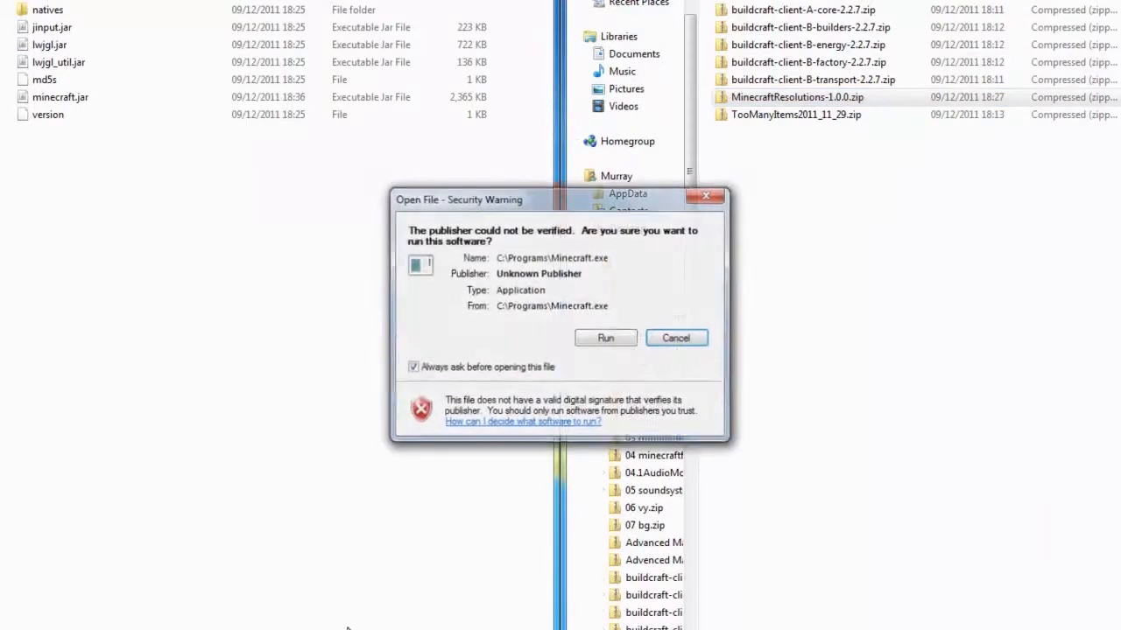
- Relaunch Minecraft with the saved login to test the default window size and full-screen mode, and quit the game
left_click(617, 336)
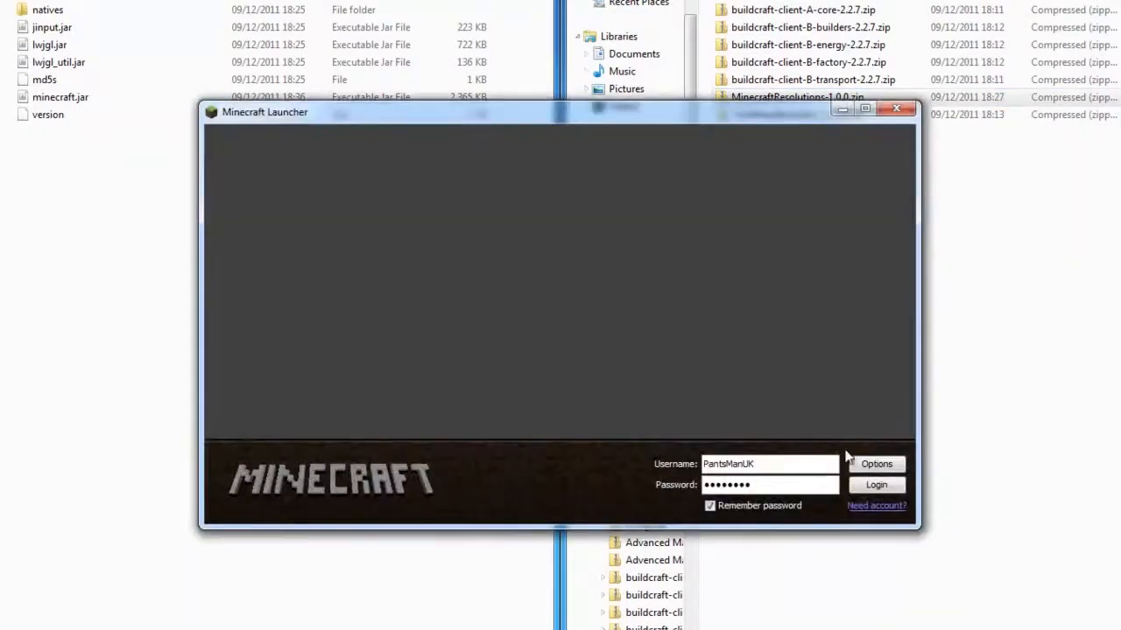
left_click(880, 487)
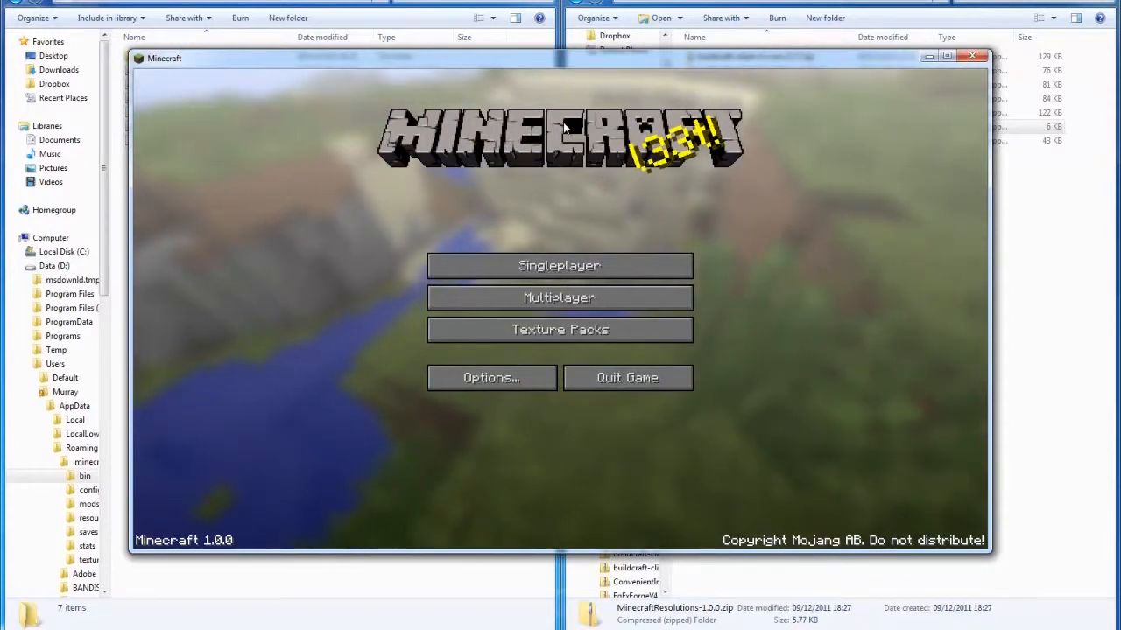
key("F11")
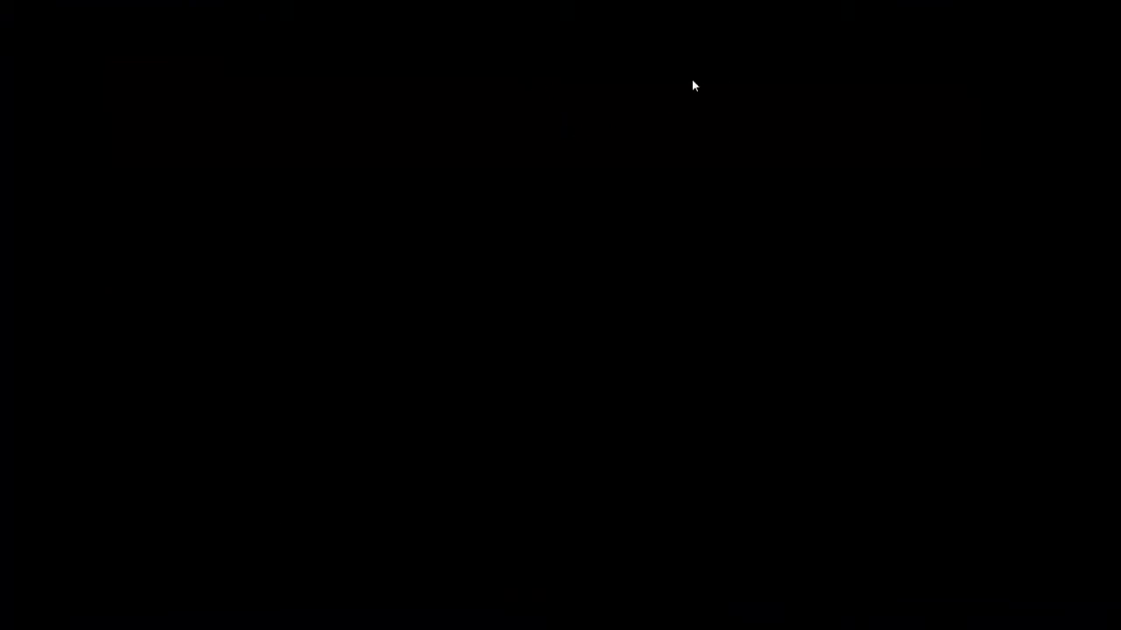
key("F11")
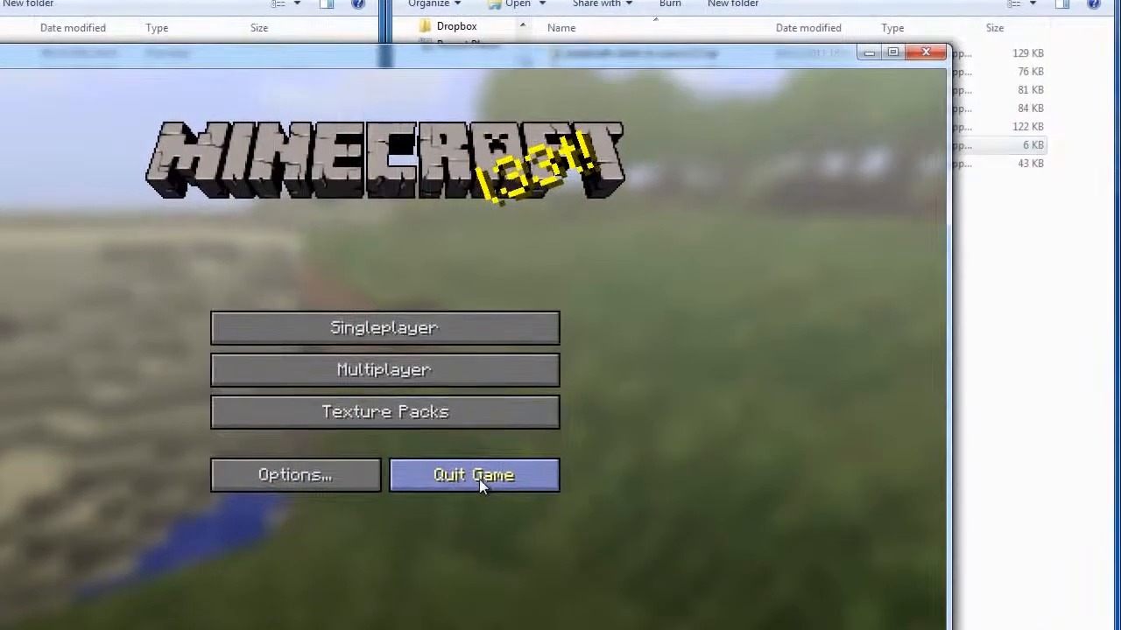
left_click(479, 479)
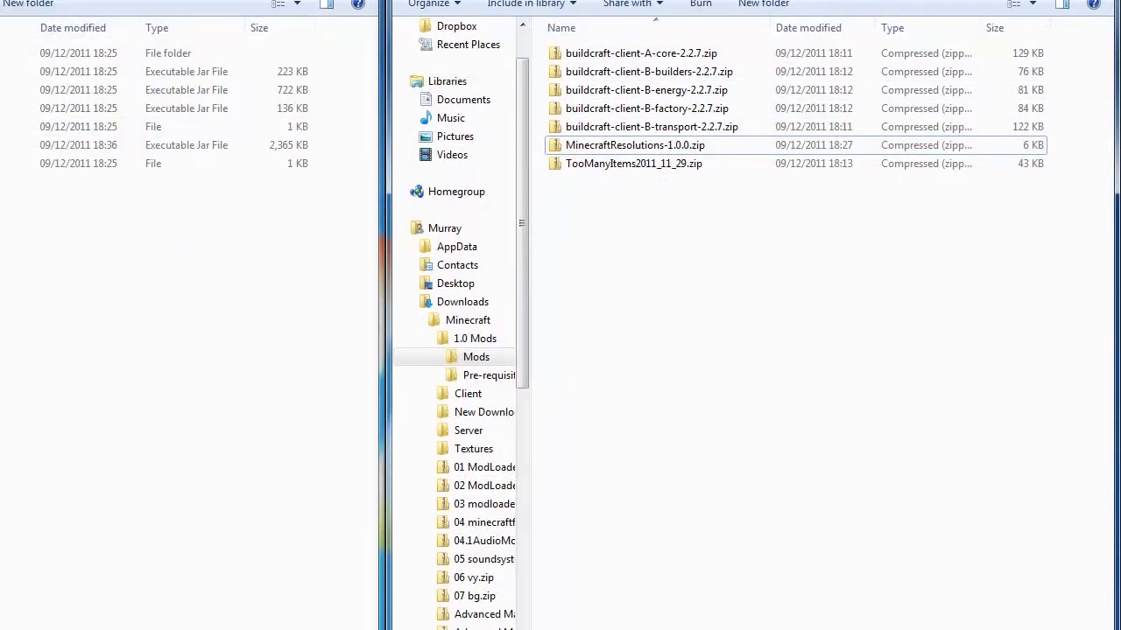
- Go up from the bin folder to .minecraft and open its mods folder
left_click(4, 1)
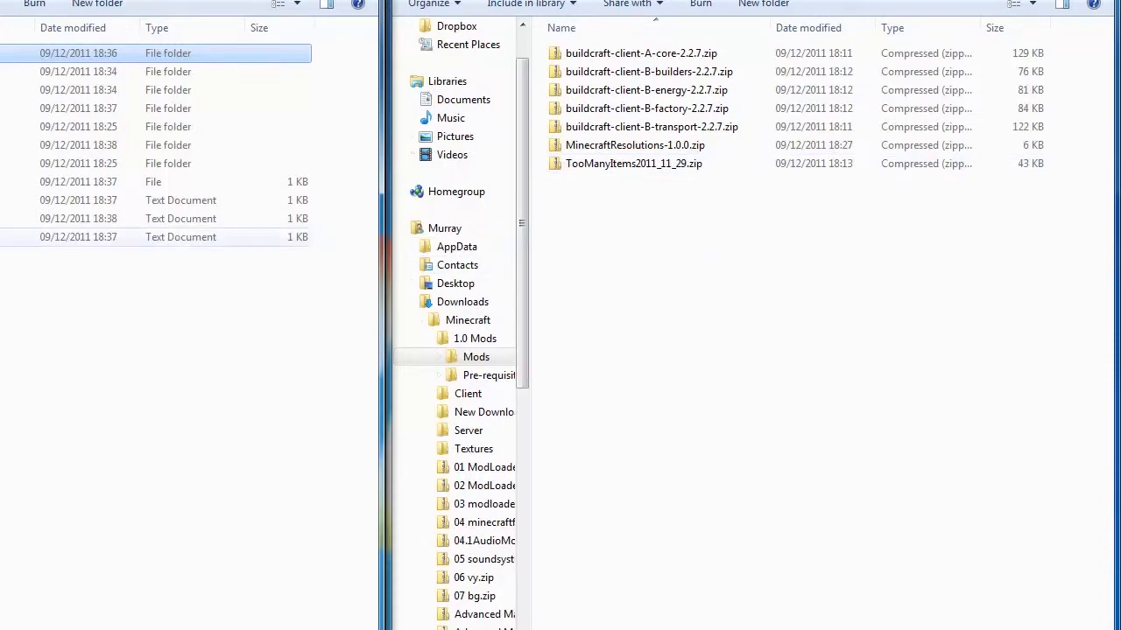
left_click(665, 58)
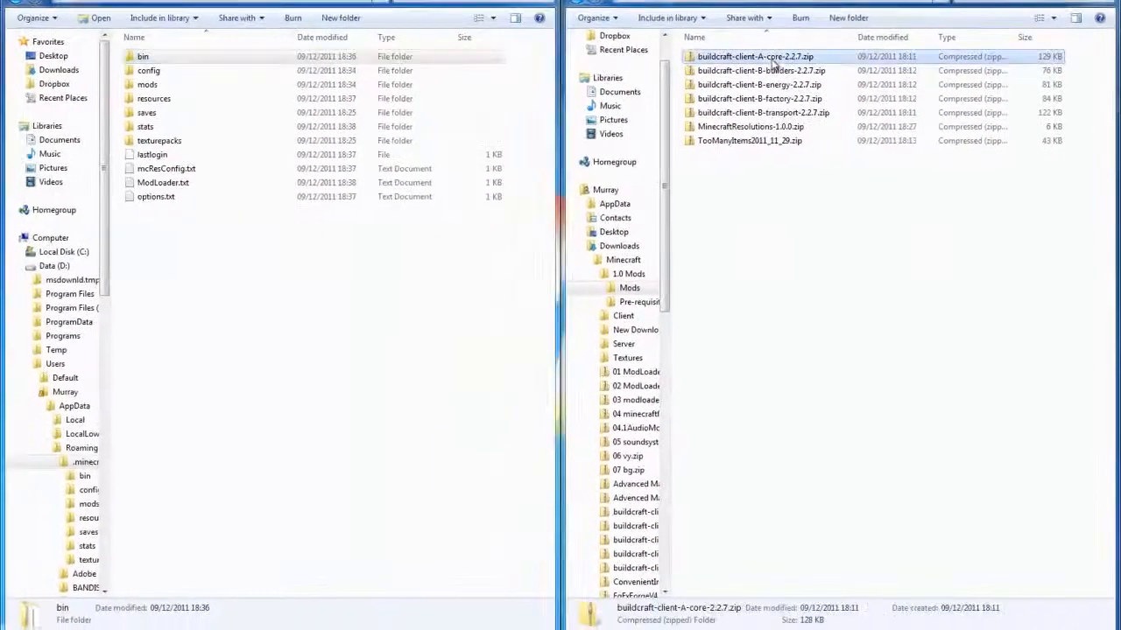
left_click(256, 260)
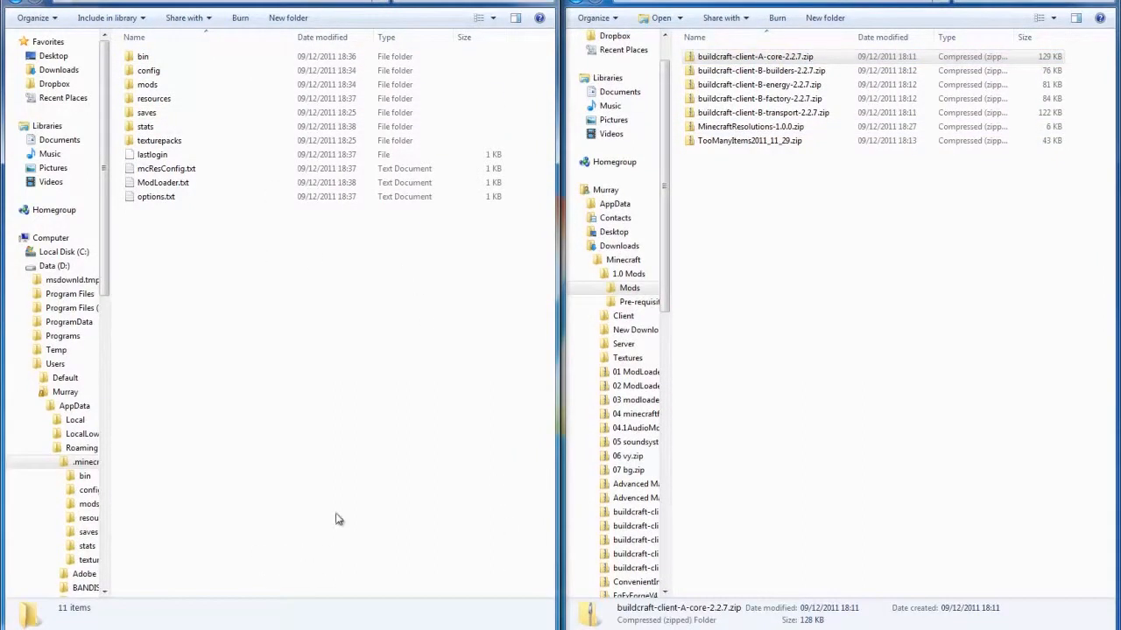
left_click(163, 84)
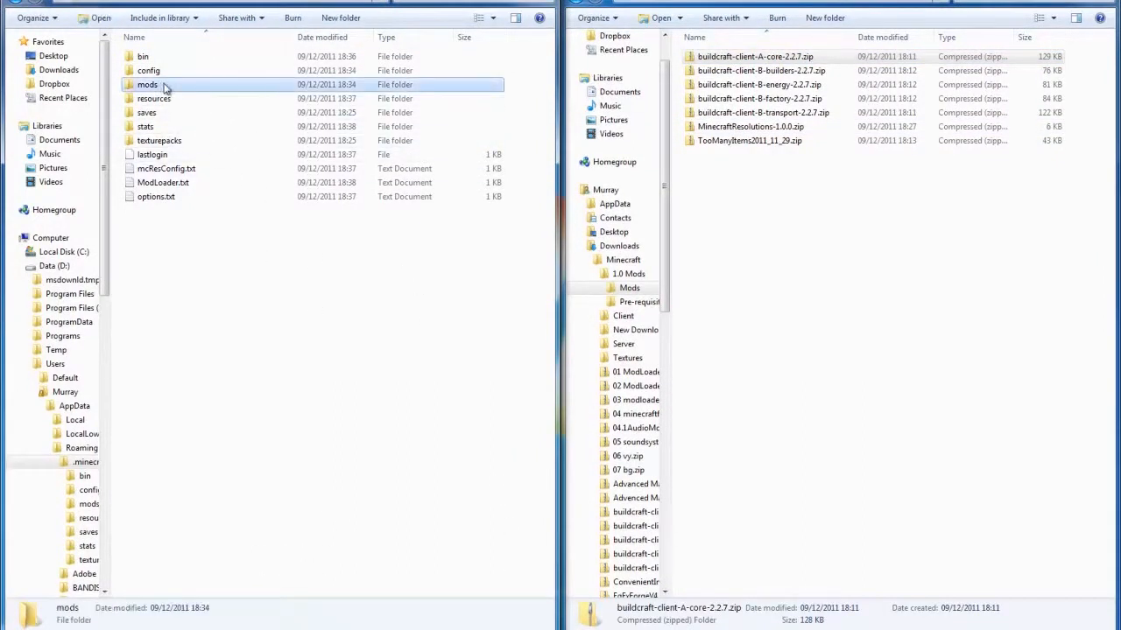
double_click(169, 88)
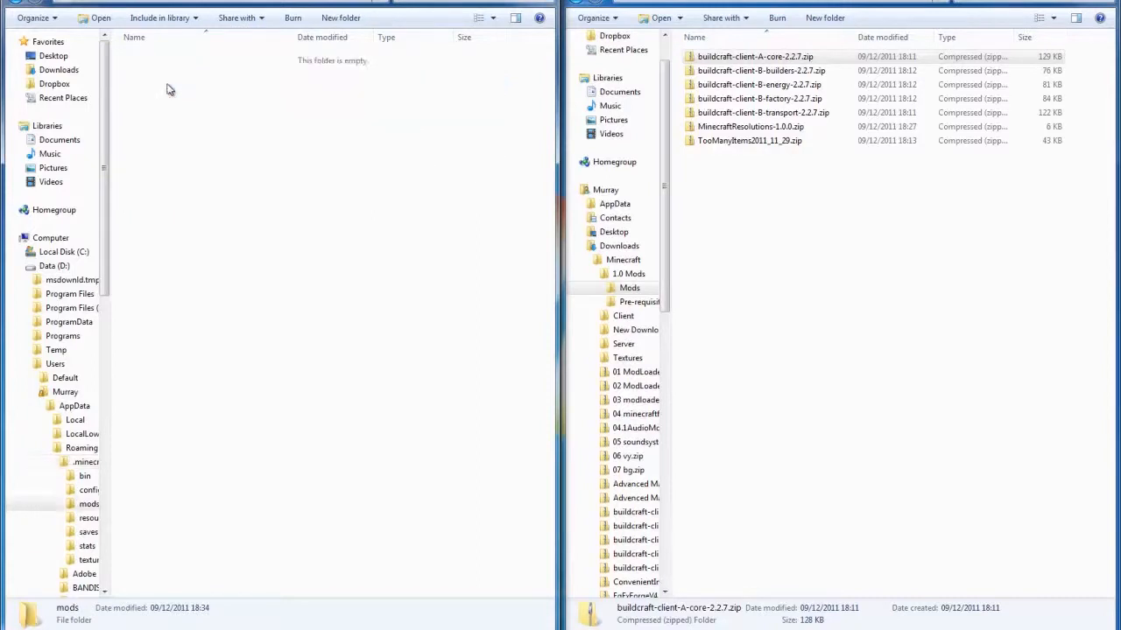
- Copy the five buildcraft-client 2.2.7 zip files, from A-core to B-transport, into the .minecraft mods folder
left_click(735, 57)
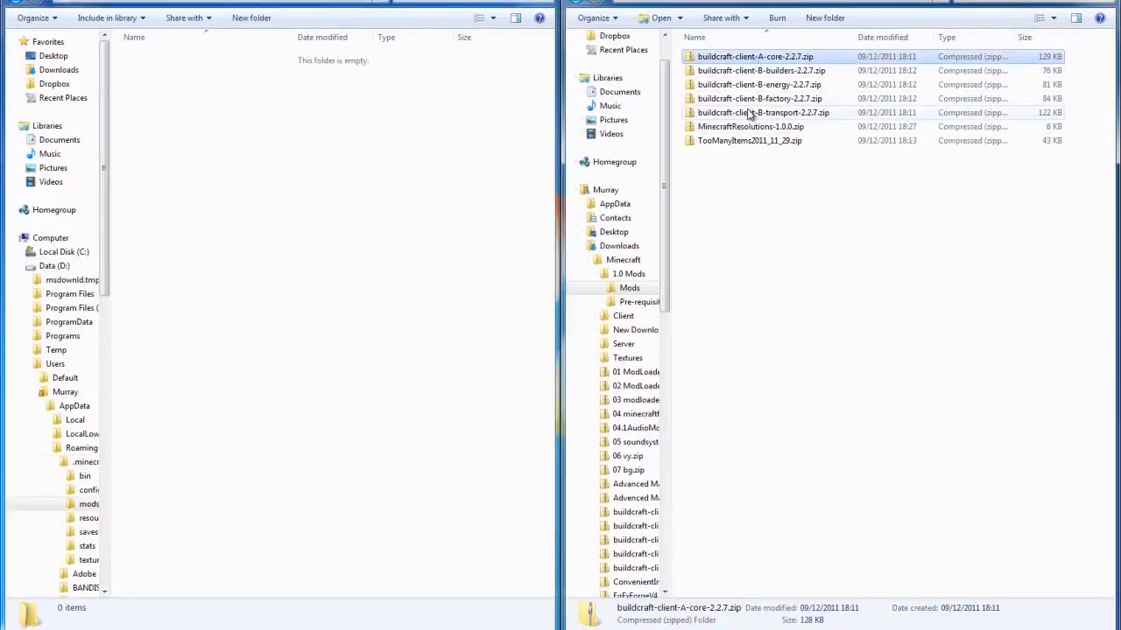
left_click(749, 114, "shift")
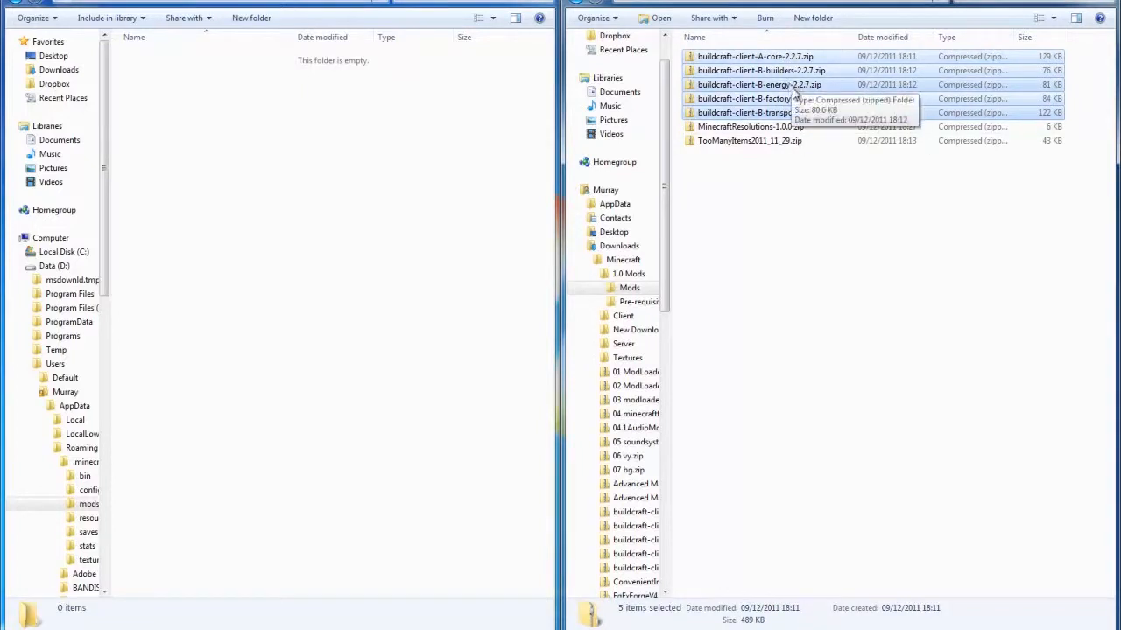
left_click_drag(793, 91, 328, 159)
left_click(393, 198)
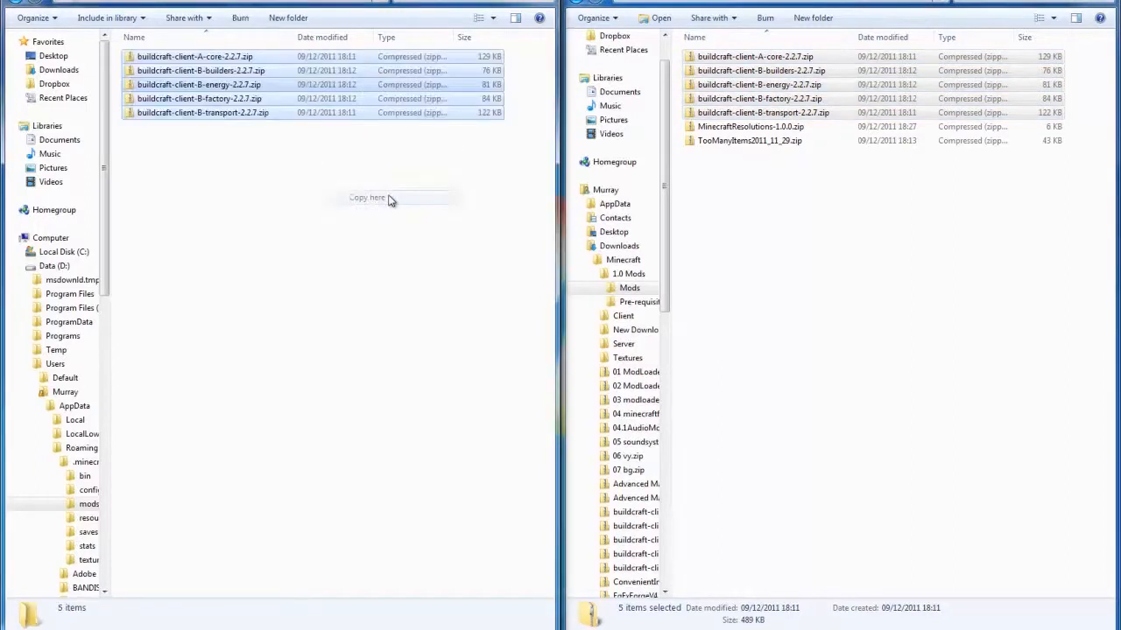
- Permanently delete the five copied buildcraft-client 2.2.7 zip files from the .minecraft mods folder
left_click(287, 220)
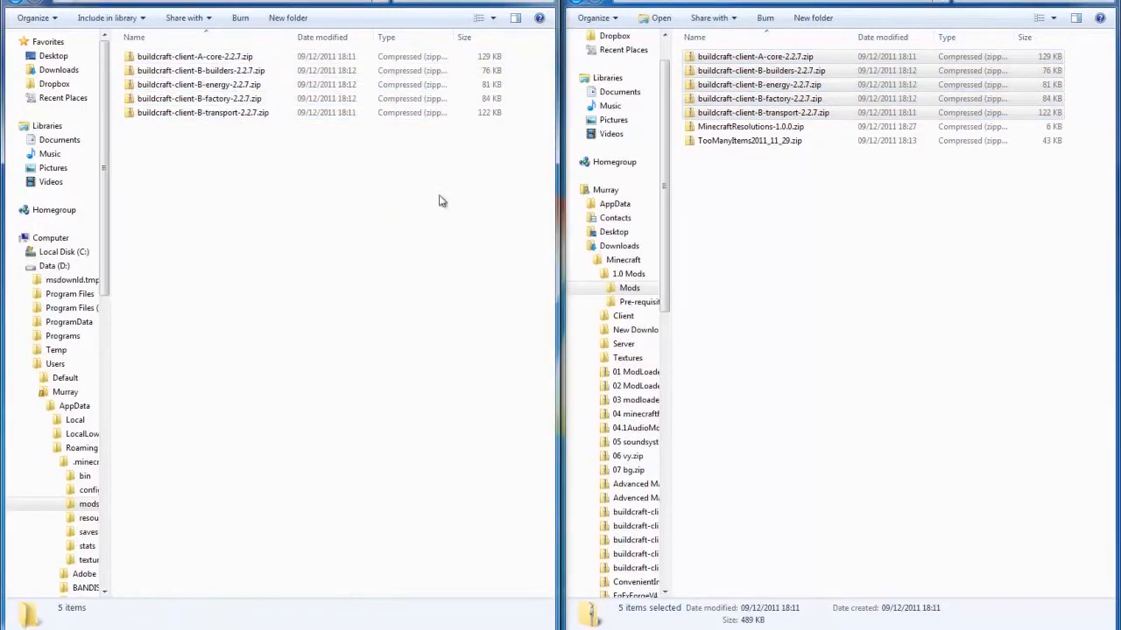
left_click(246, 56)
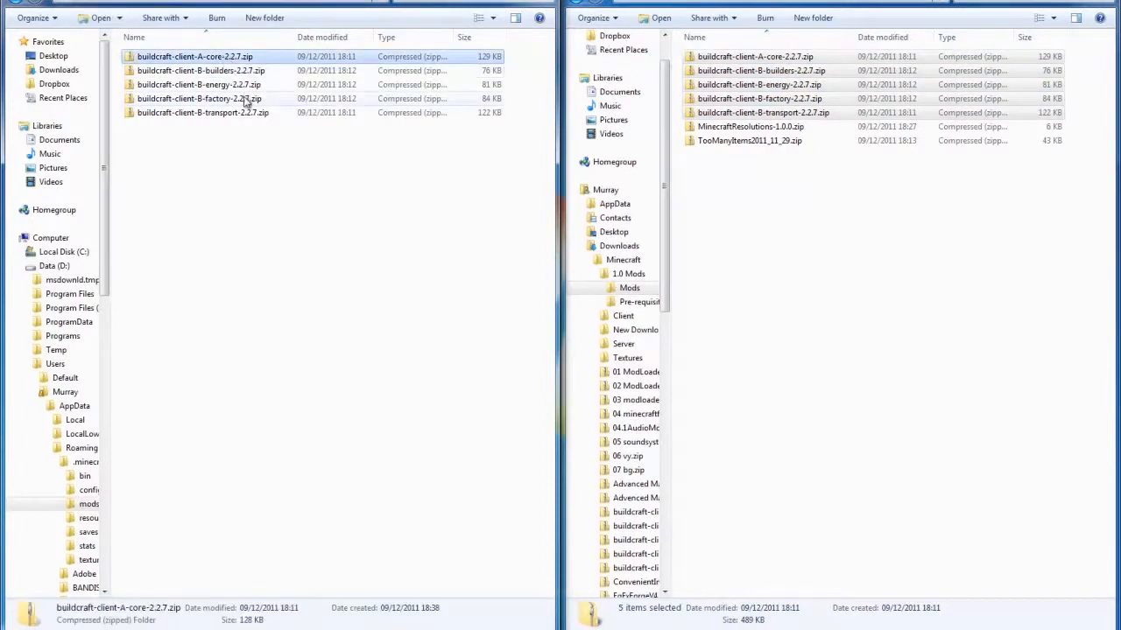
key("ctrl+a")
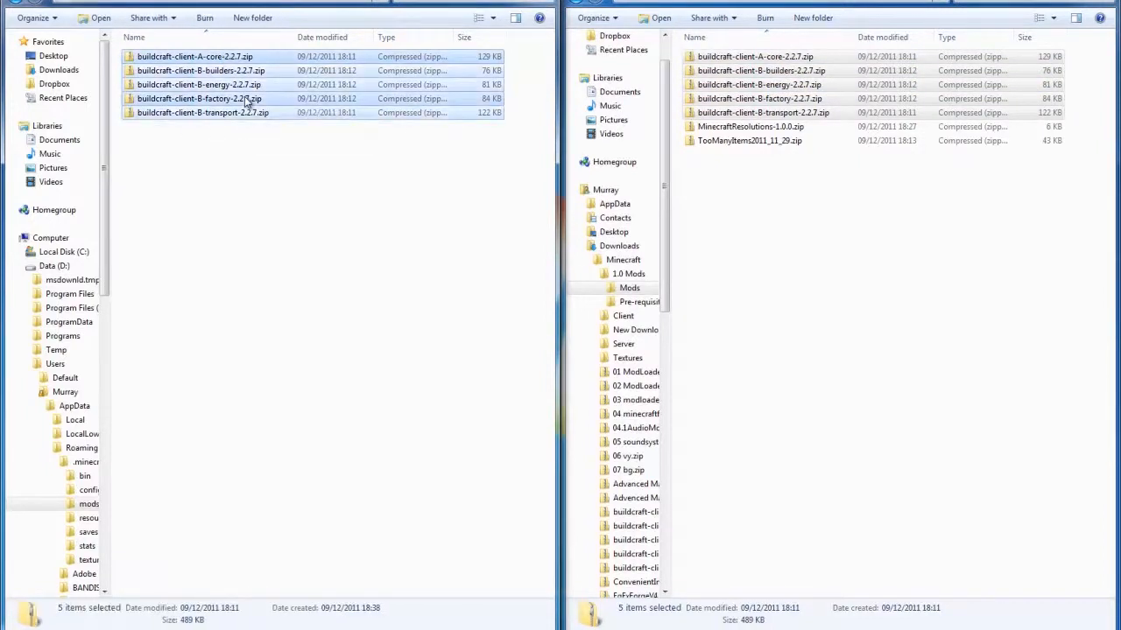
key("shift+Delete")
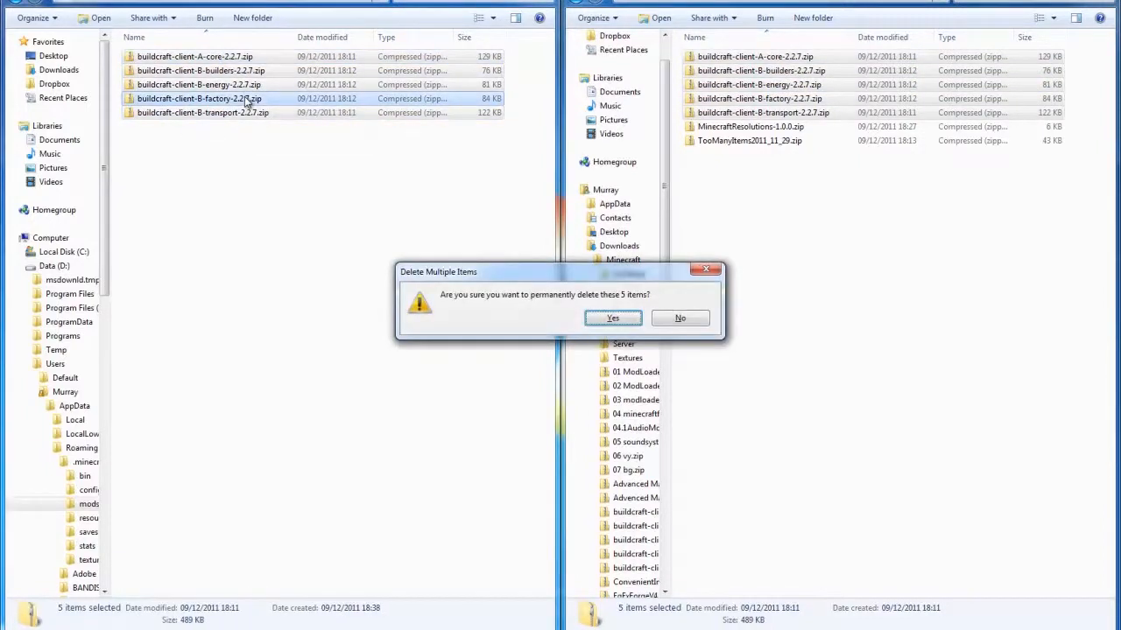
left_click(610, 315)
- Move the five buildcraft-client 2.2.7 zips from the downloaded Mods folder into .minecraft's mods folder, and copy them back to the source folder
left_click(777, 61)
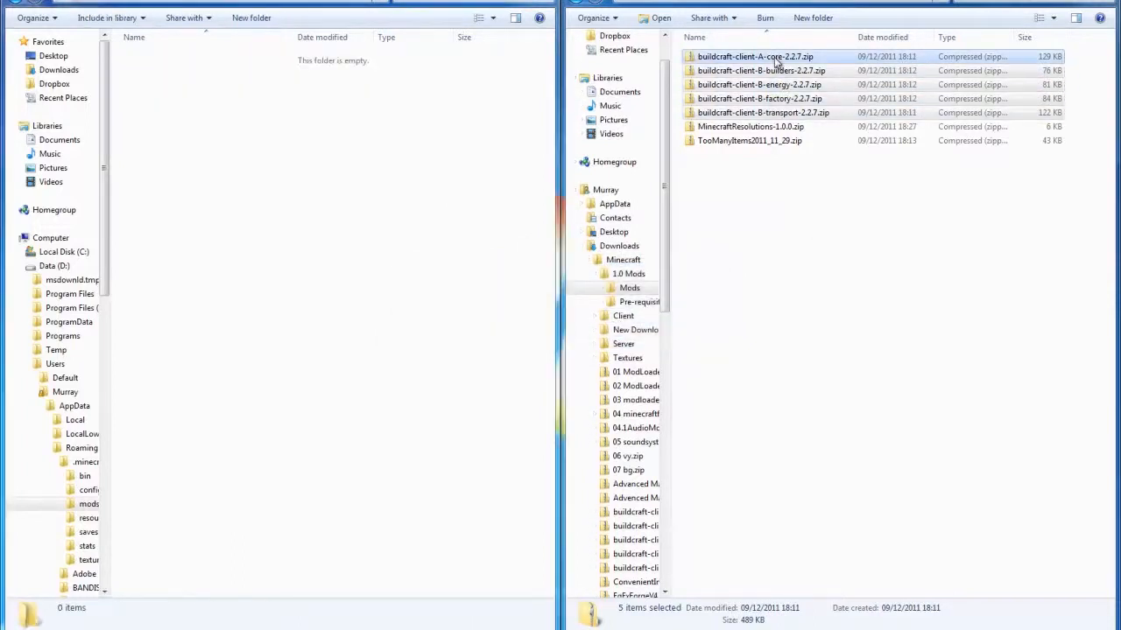
left_click_drag(776, 62, 297, 163)
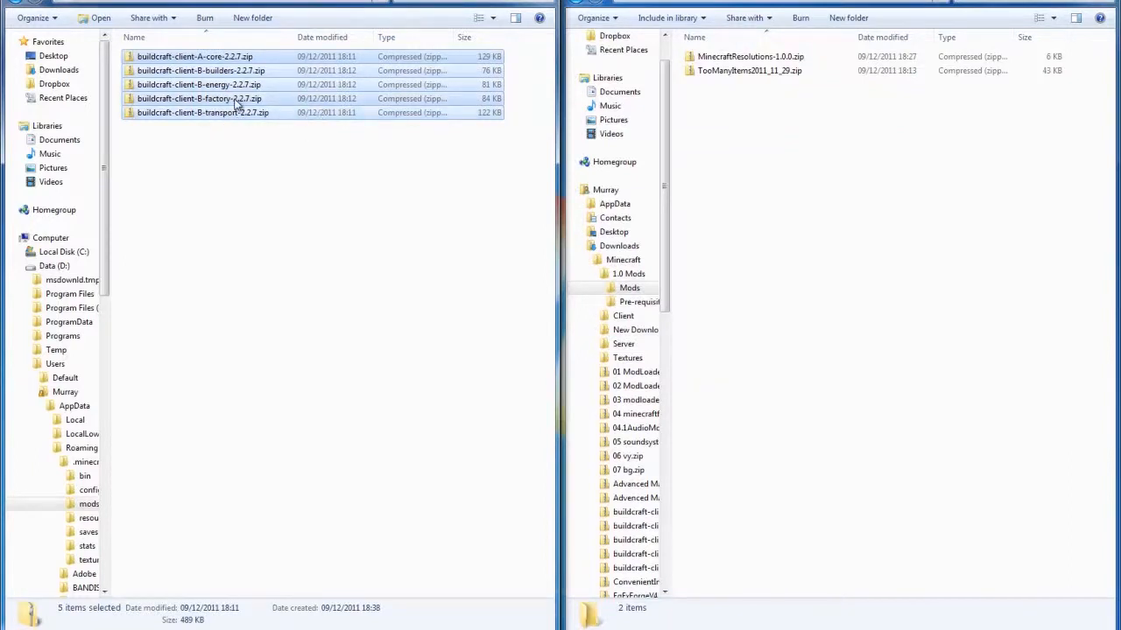
left_click_drag(236, 104, 692, 197)
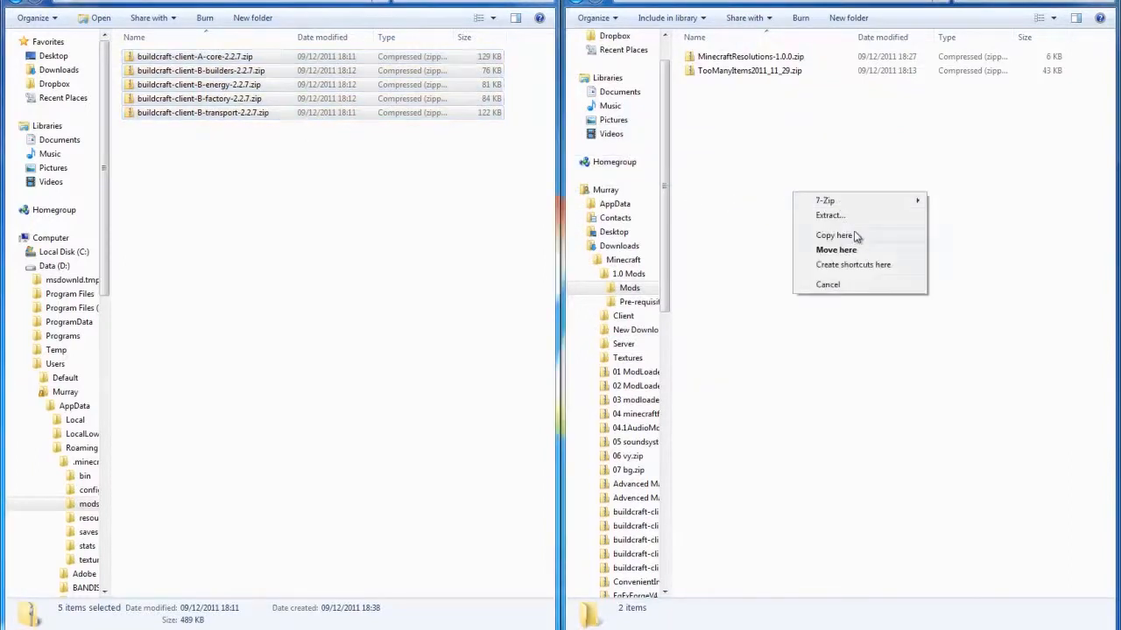
left_click(847, 235)
left_click(319, 185)
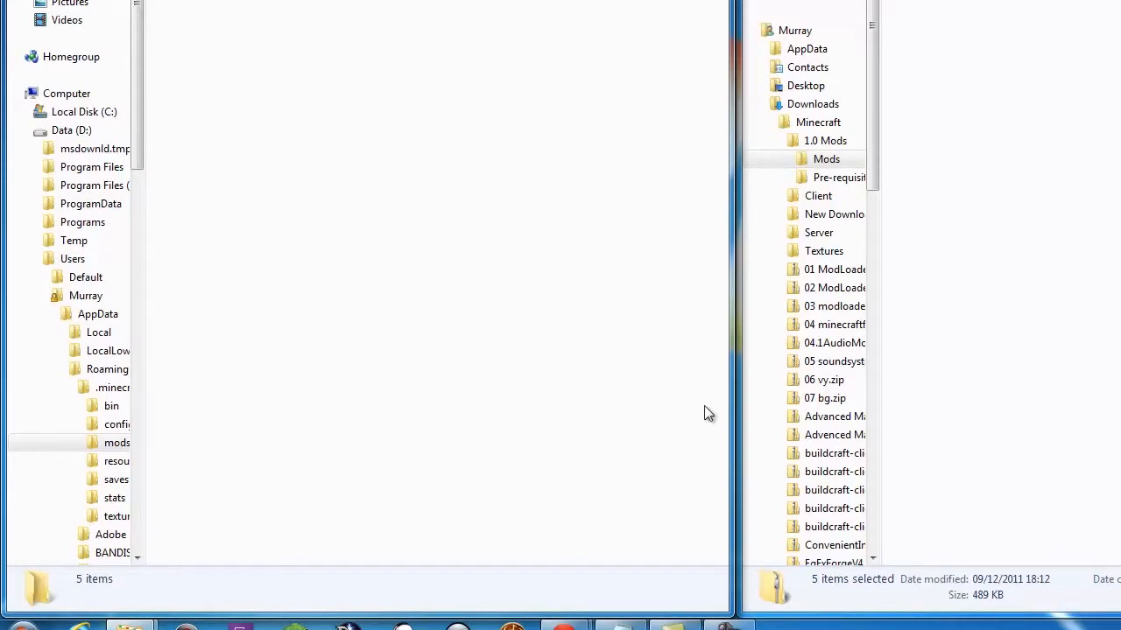
- Launch Minecraft, allow the unverified program to run, and log in with the saved account details
left_click(295, 625)
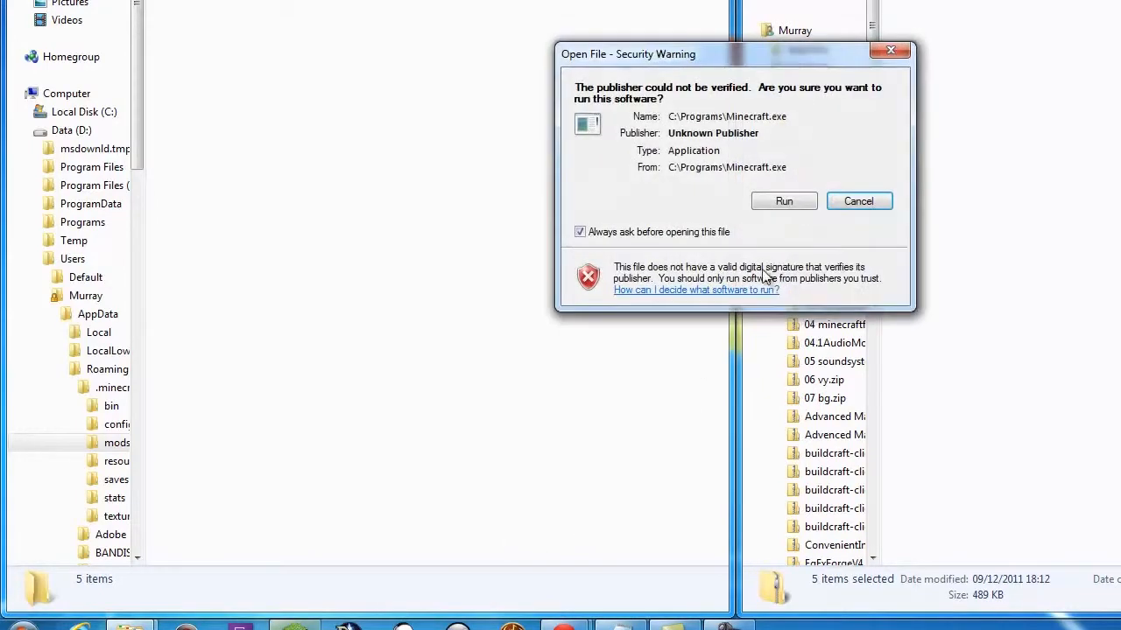
left_click(779, 199)
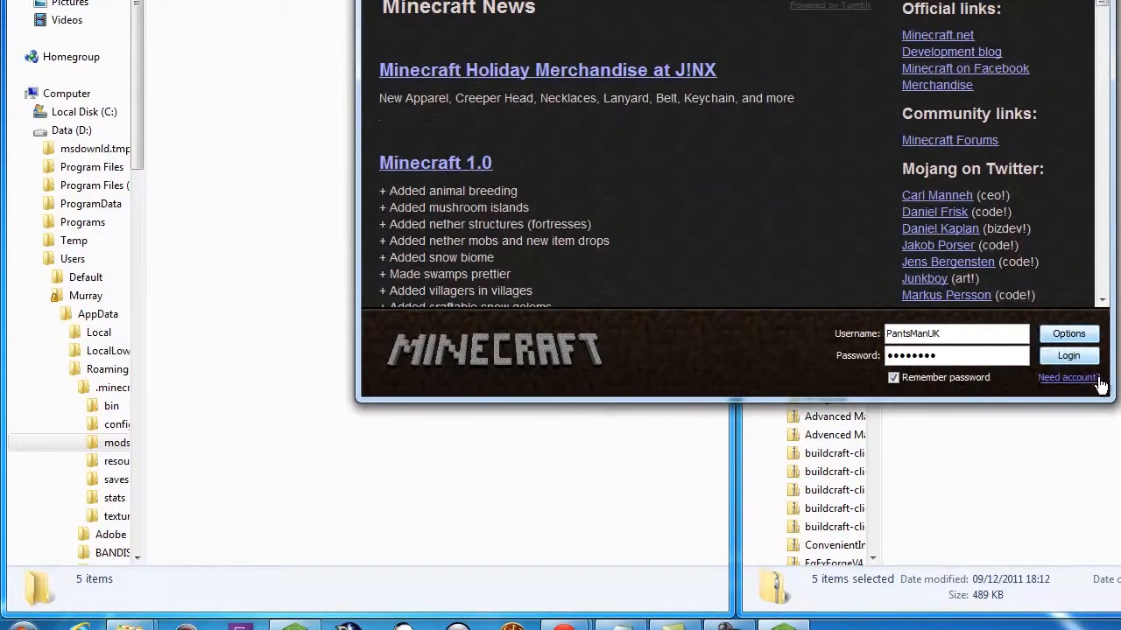
left_click(1068, 355)
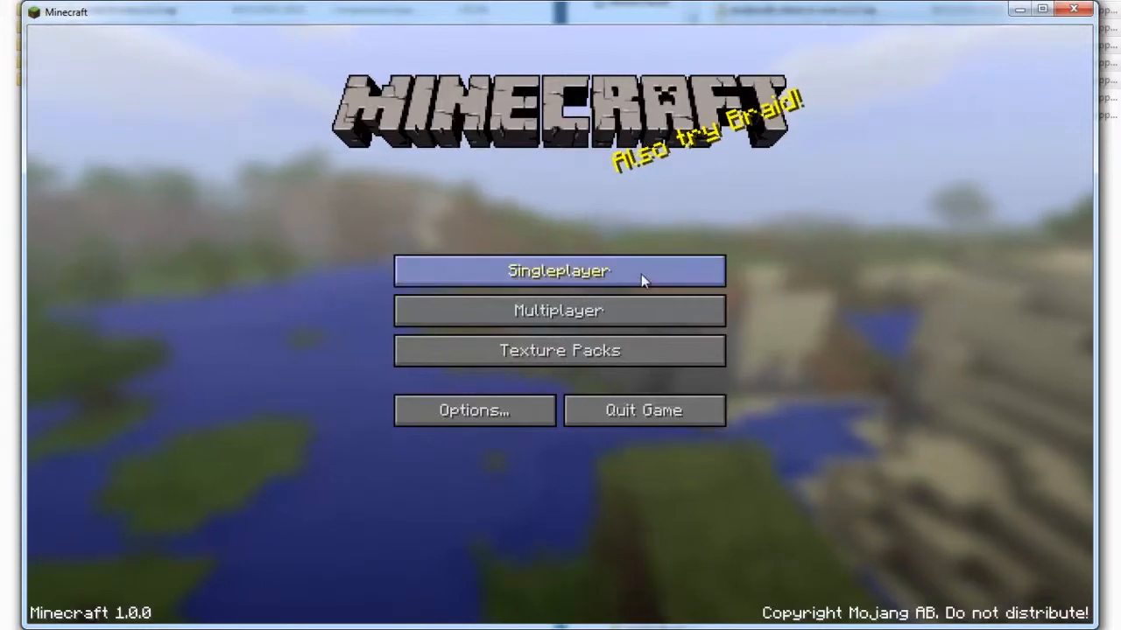
- In the game options, set music and sound to 10%, FOV to 80 and difficulty to Hard
left_click(449, 409)
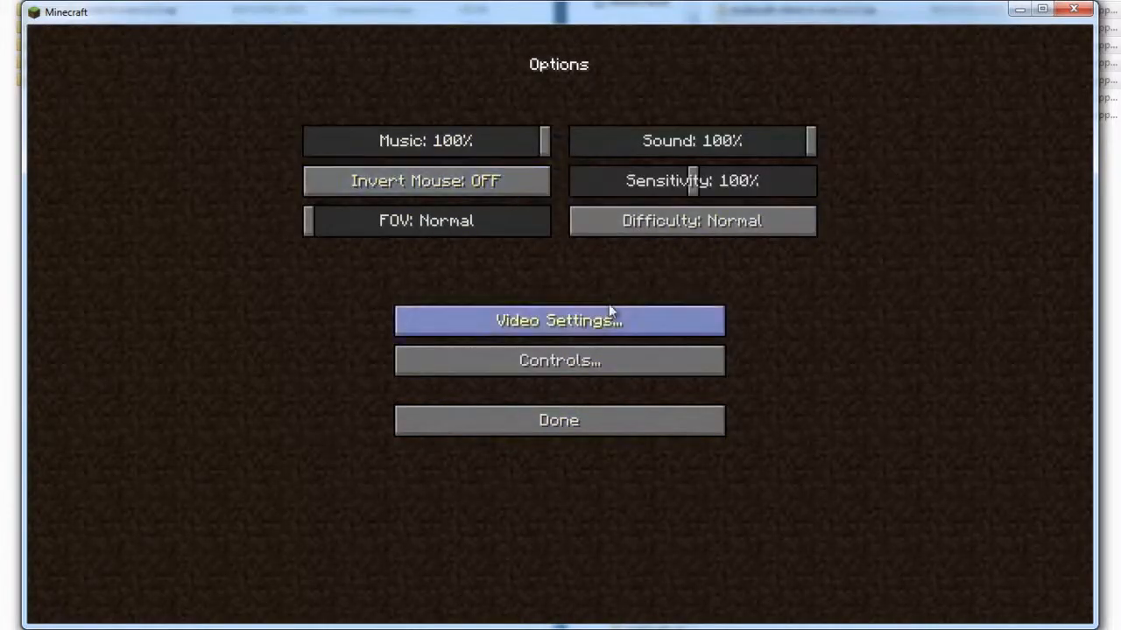
left_click_drag(545, 144, 333, 143)
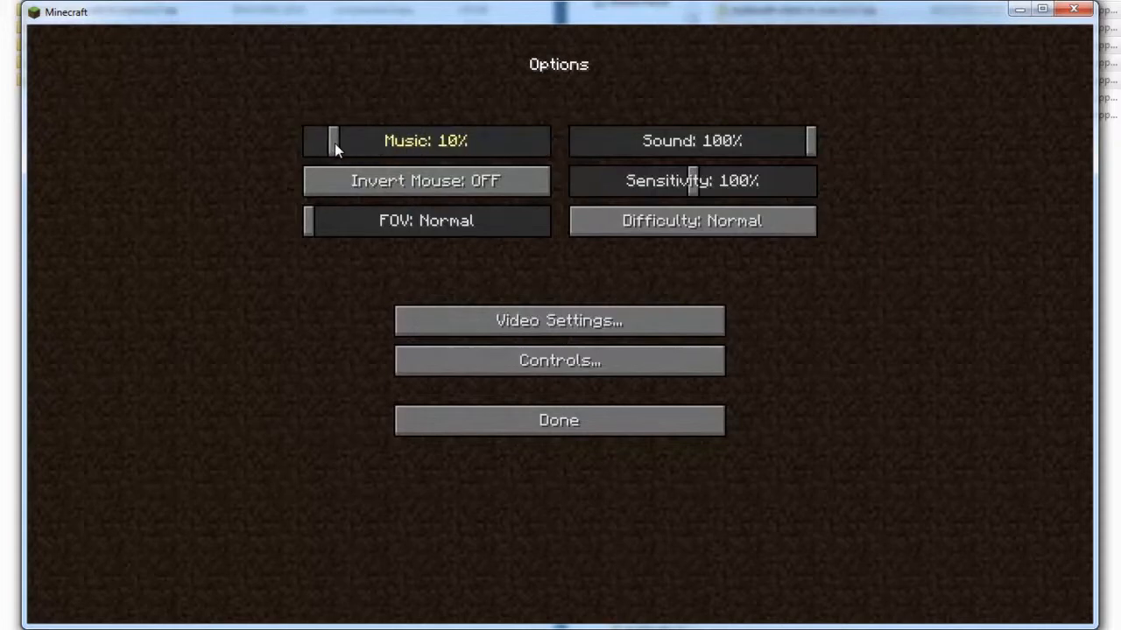
left_click_drag(813, 148, 600, 152)
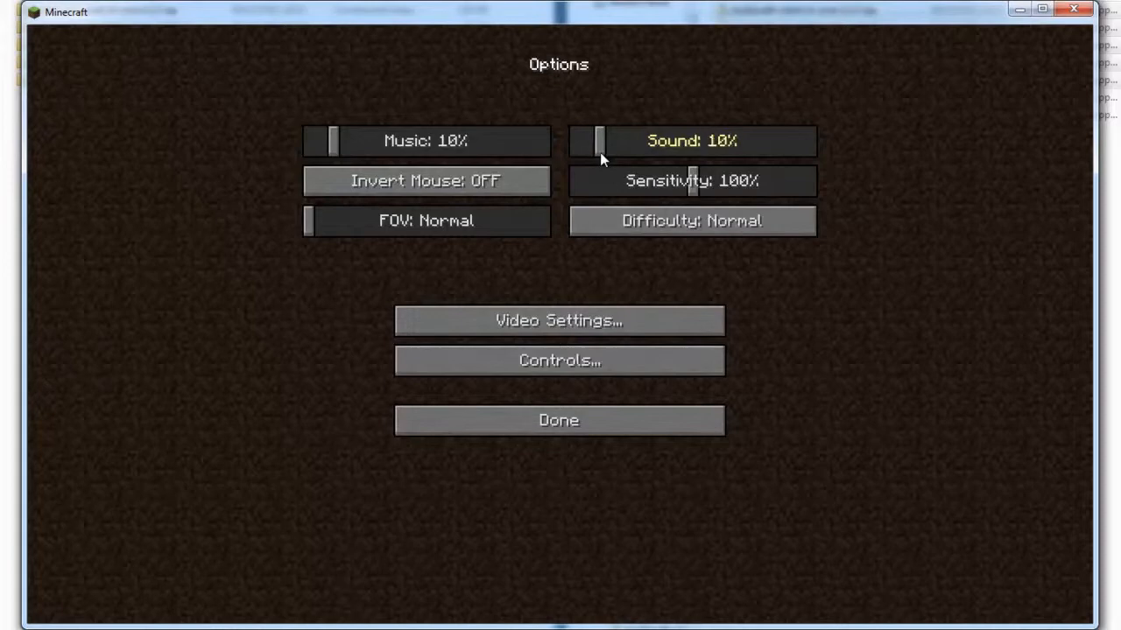
left_click_drag(310, 224, 368, 225)
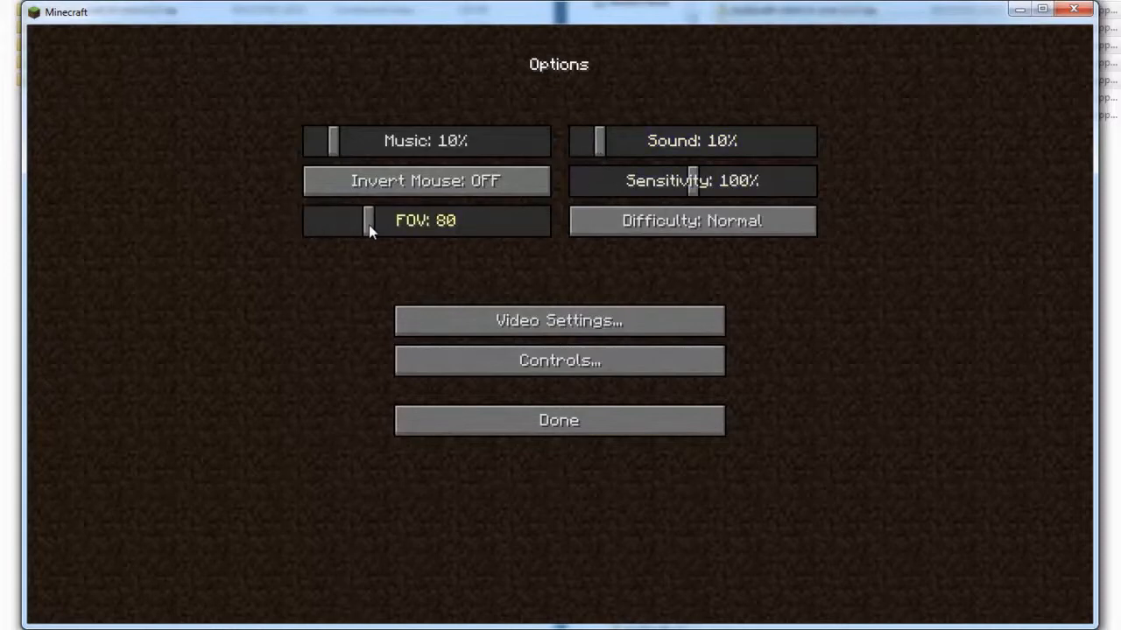
left_click(733, 225)
left_click(732, 225)
left_click(733, 225)
left_click(733, 225)
left_click(734, 225)
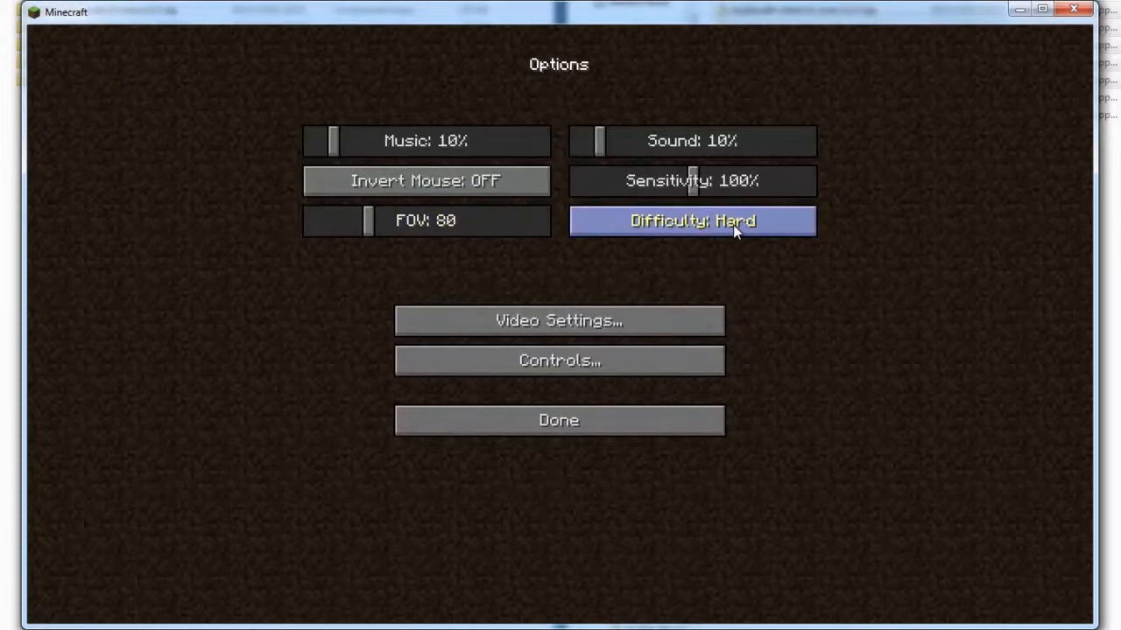
- In the video settings, turn Advanced OpenGL on and raise the brightness to Bright
left_click(550, 320)
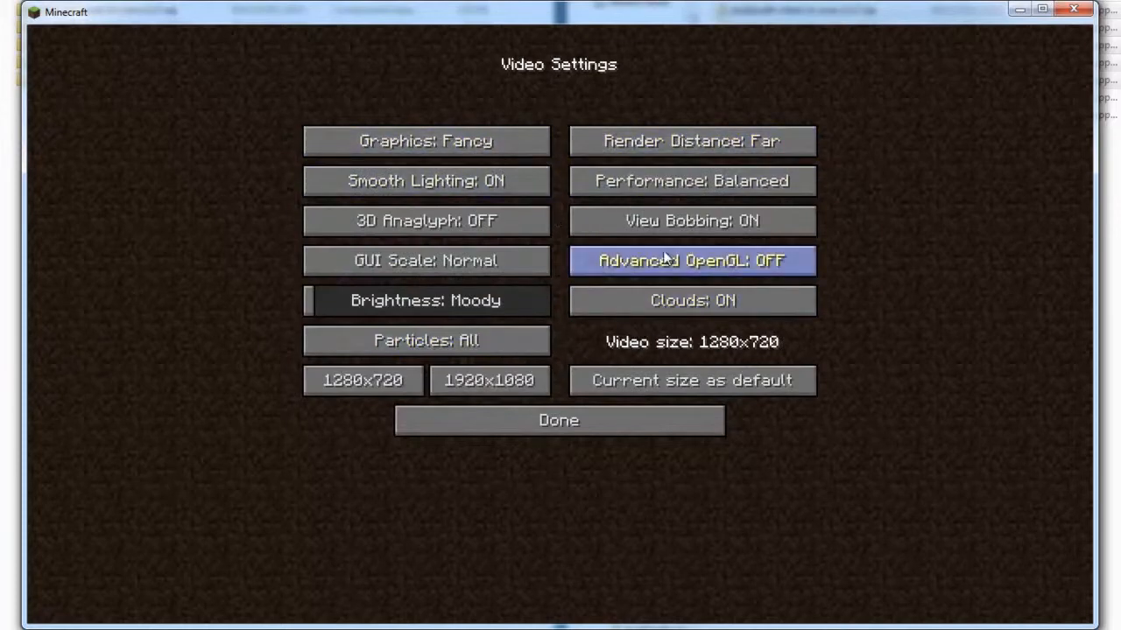
left_click(608, 267)
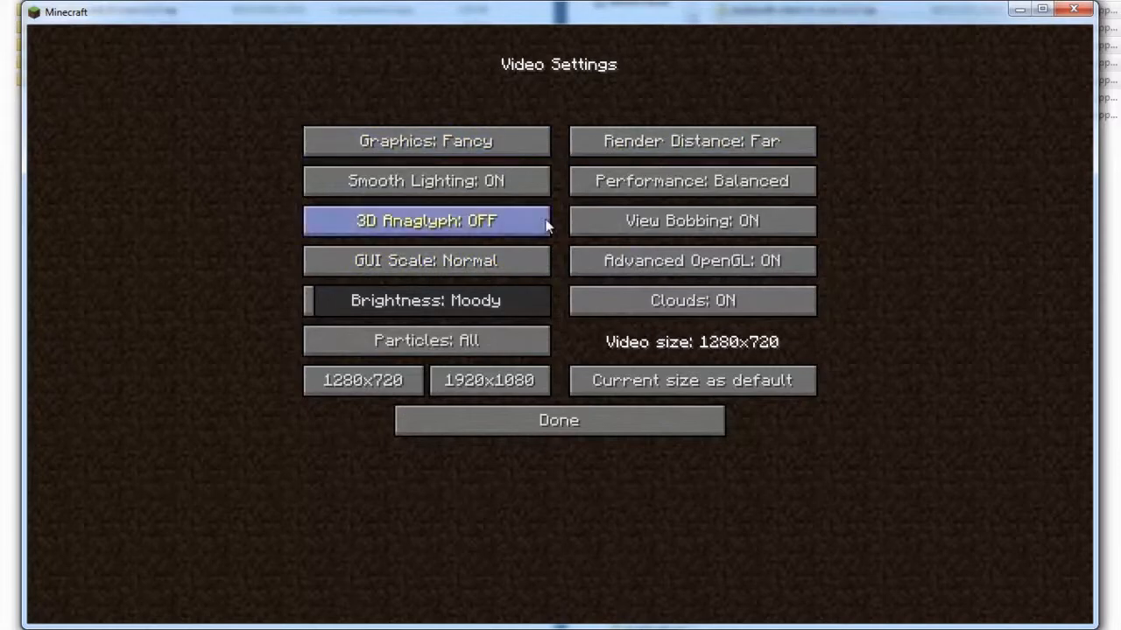
left_click_drag(305, 304, 569, 294)
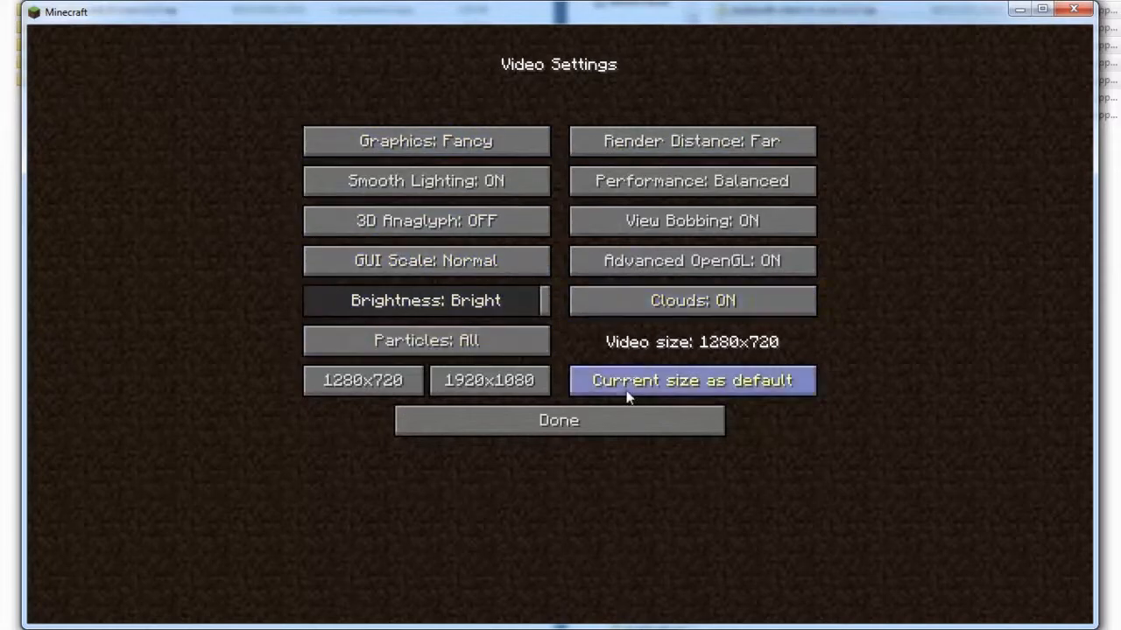
left_click(587, 426)
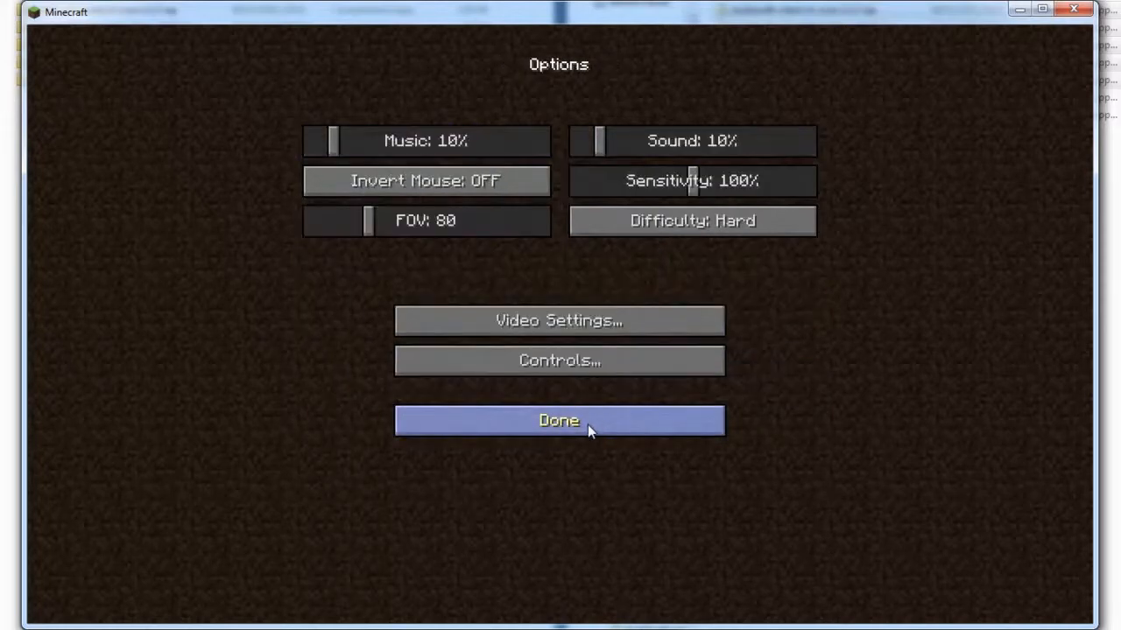
- Review the game's control key assignments and return to the main menu
left_click(575, 361)
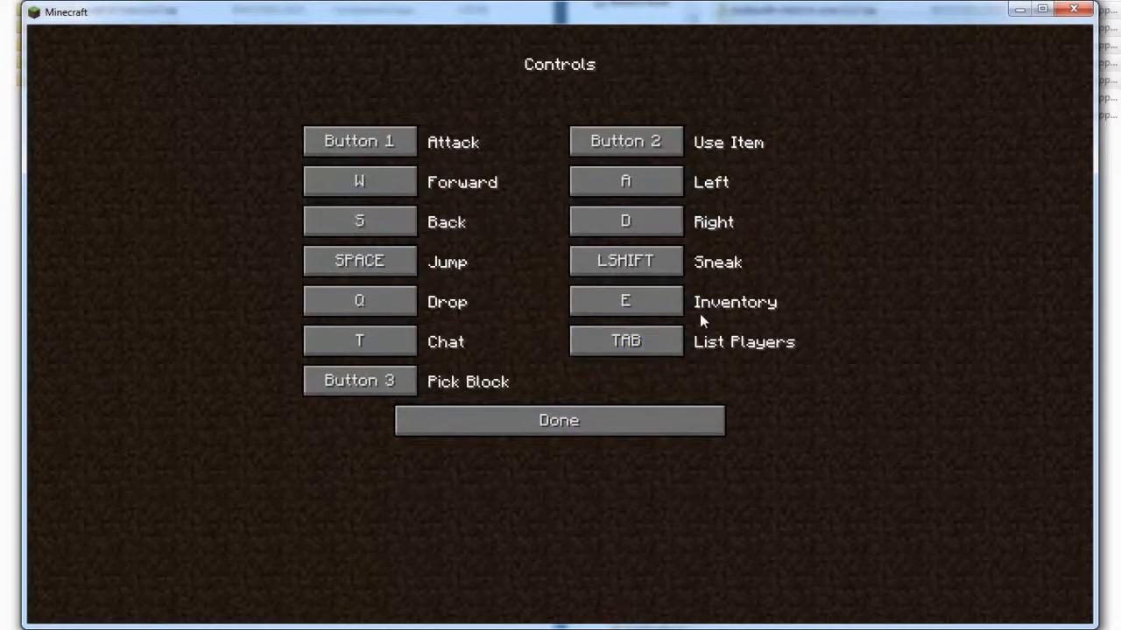
left_click(595, 419)
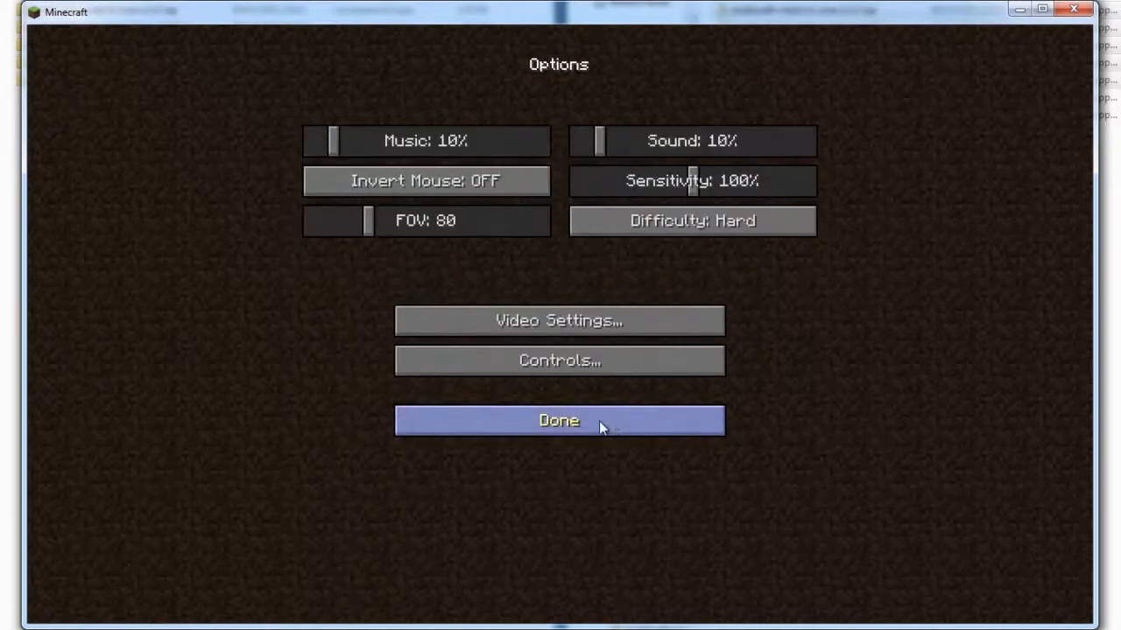
left_click(588, 423)
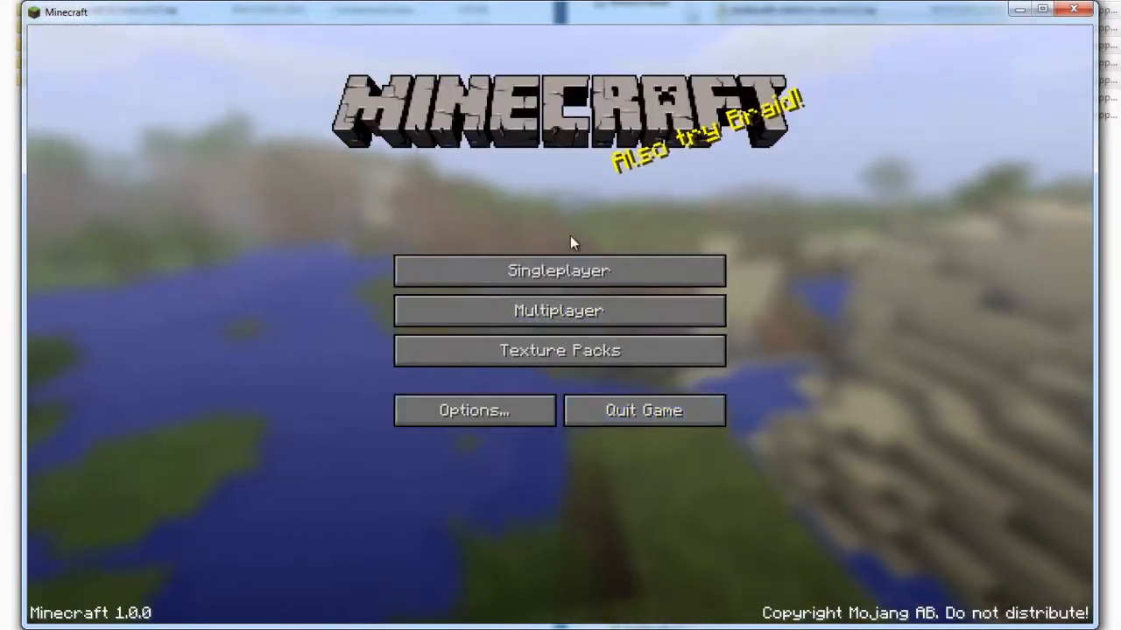
- Check the extra world options and create a single-player world named New World in Hardcore mode
left_click(557, 270)
left_click(691, 553)
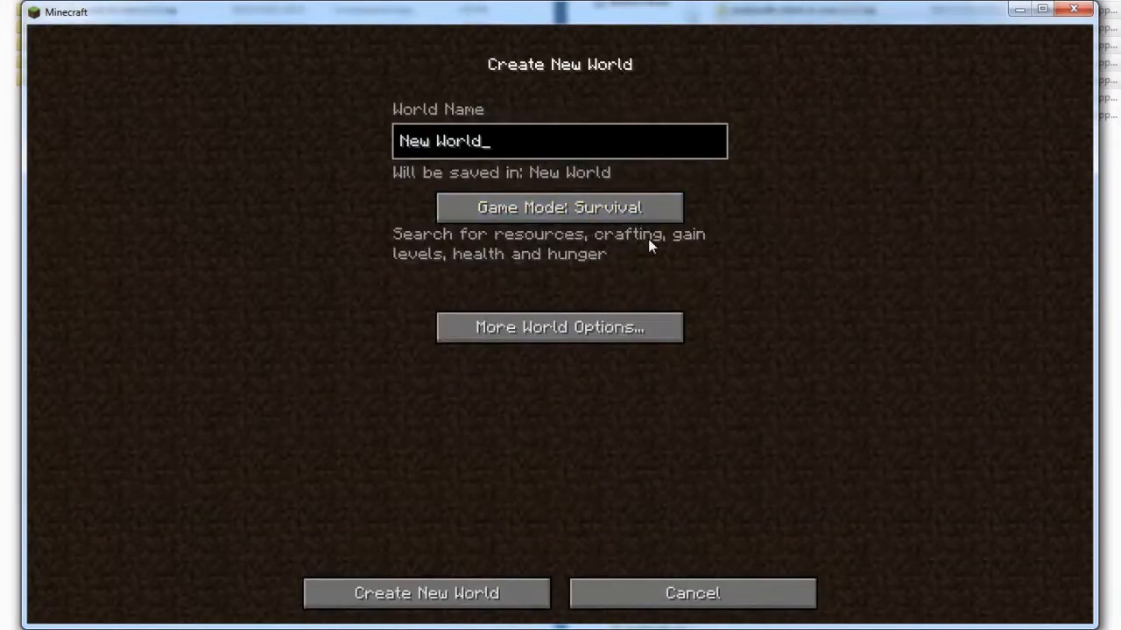
left_click(595, 328)
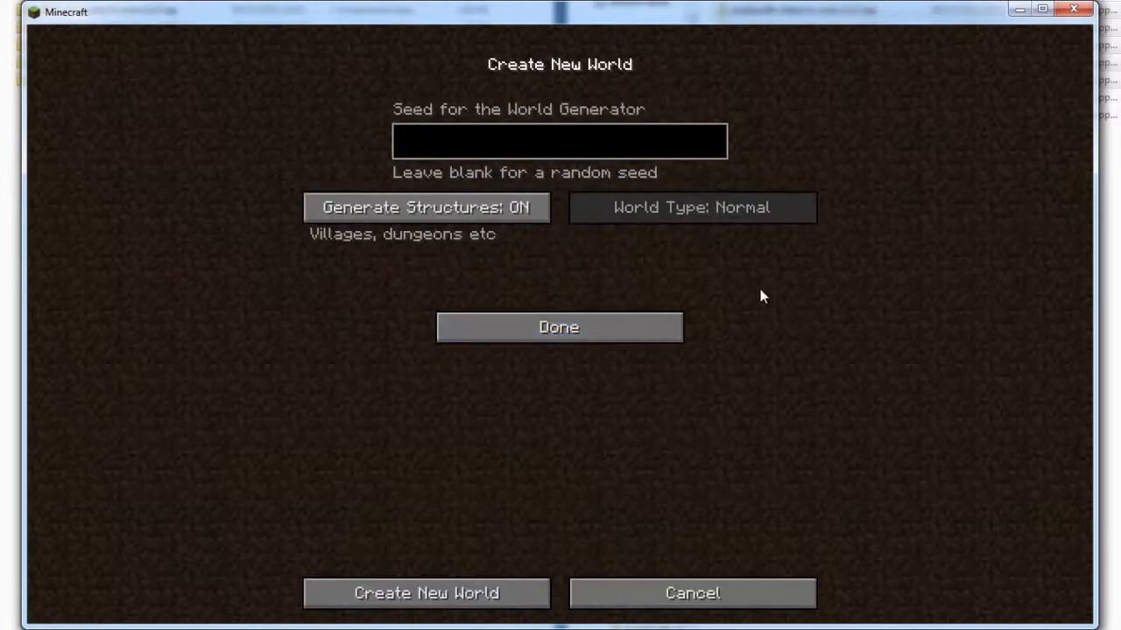
left_click(560, 329)
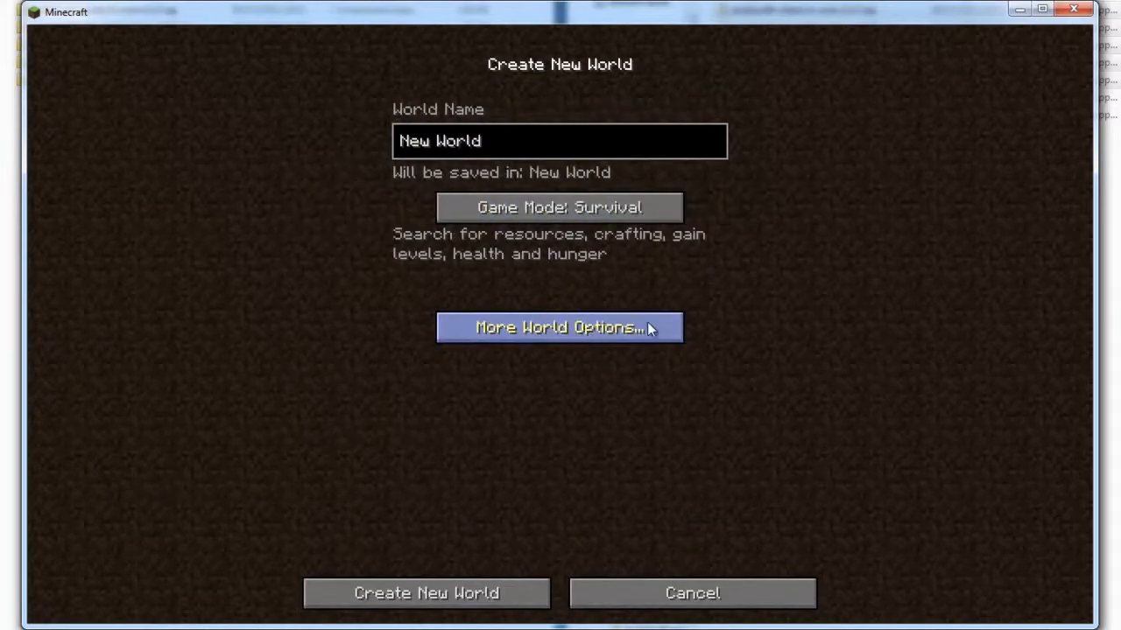
left_click(564, 203)
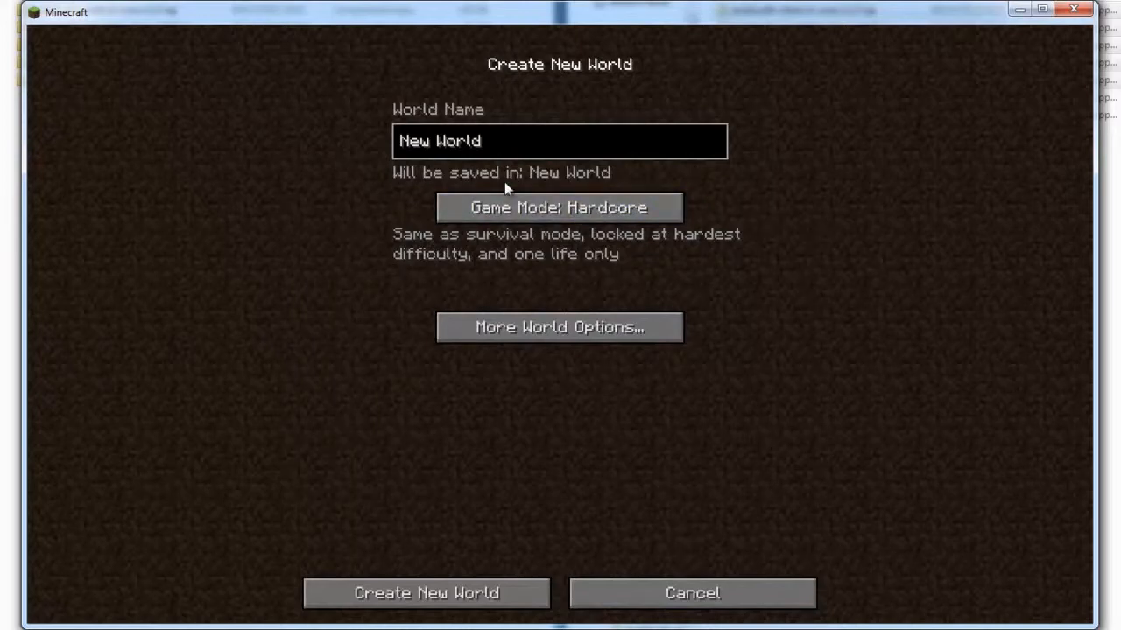
left_click(467, 593)
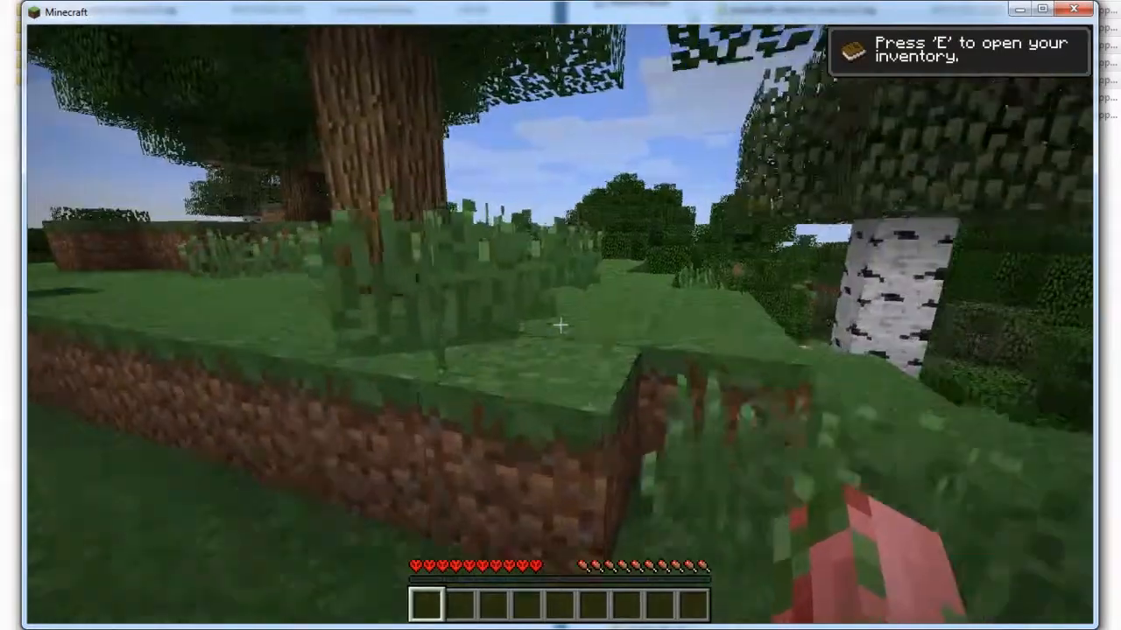
- Walk through the forest around the spawn area to examine how the new world runs
key("w")
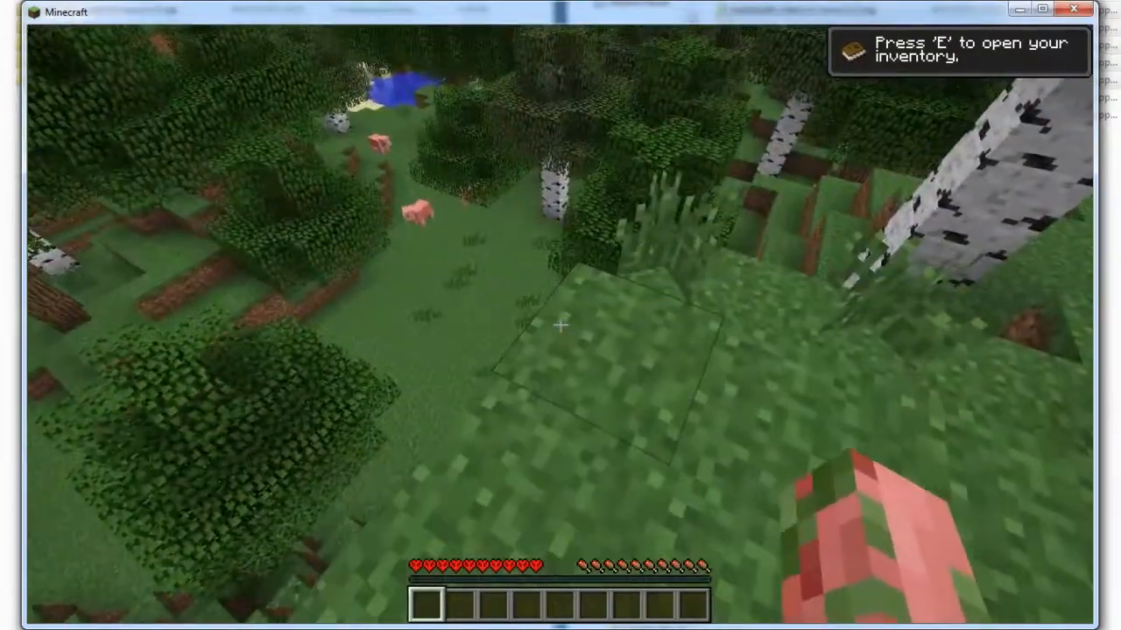
key("w")
key("w")
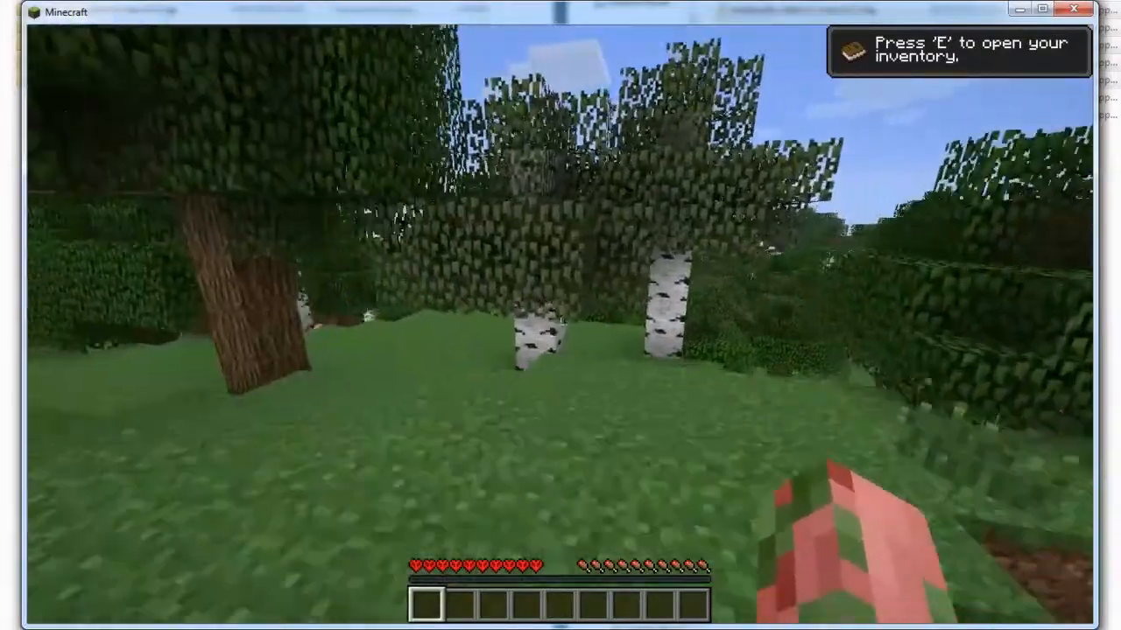
key("w")
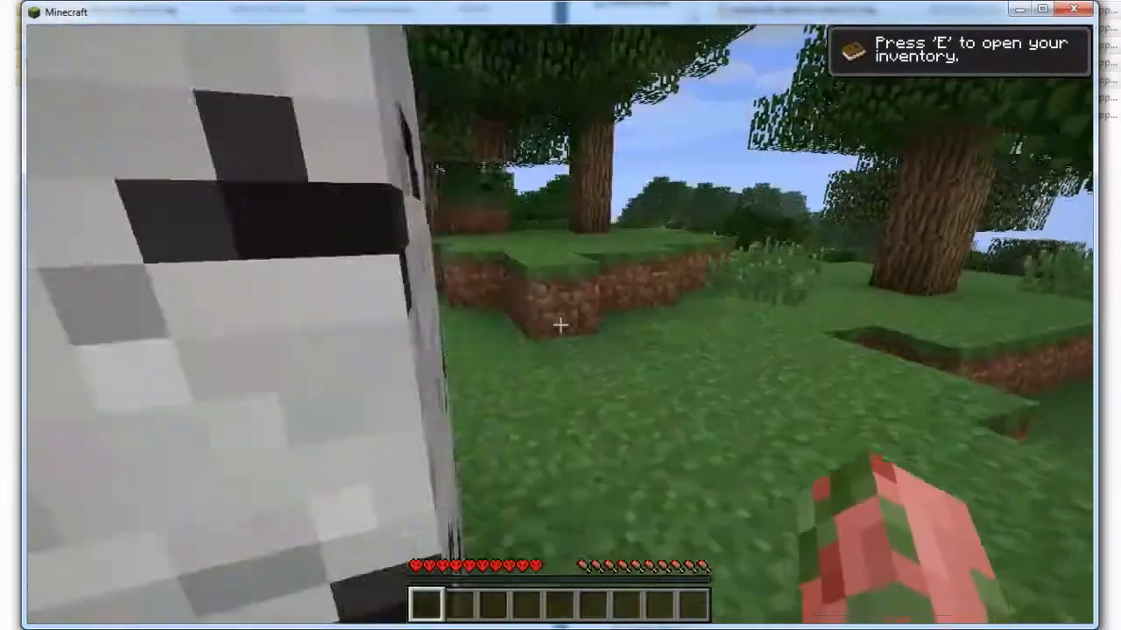
key("w")
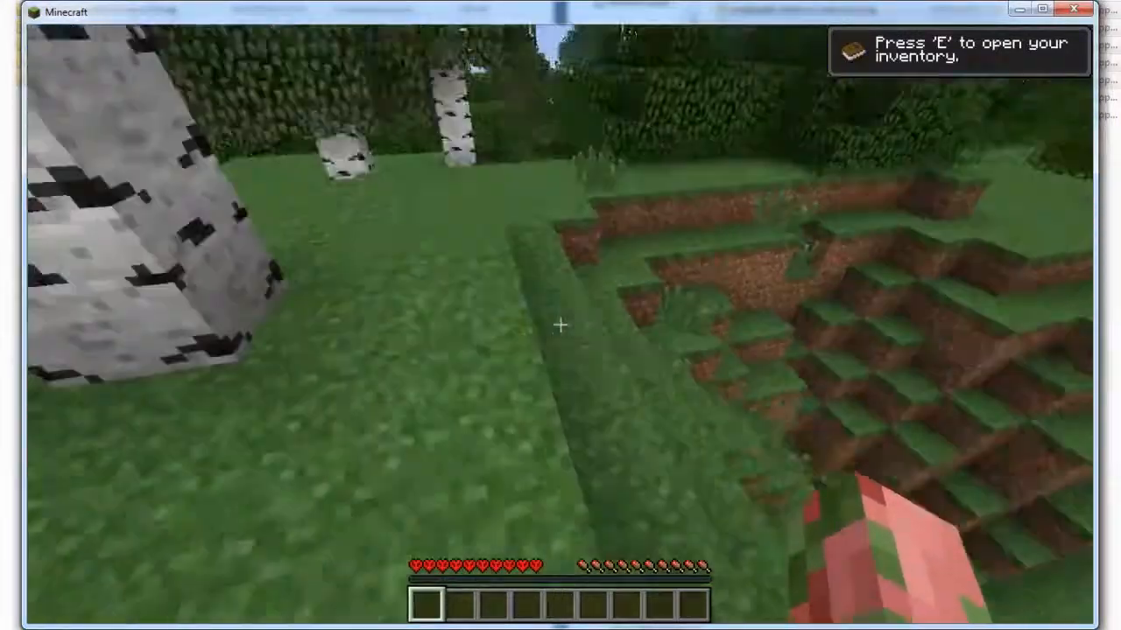
key("w")
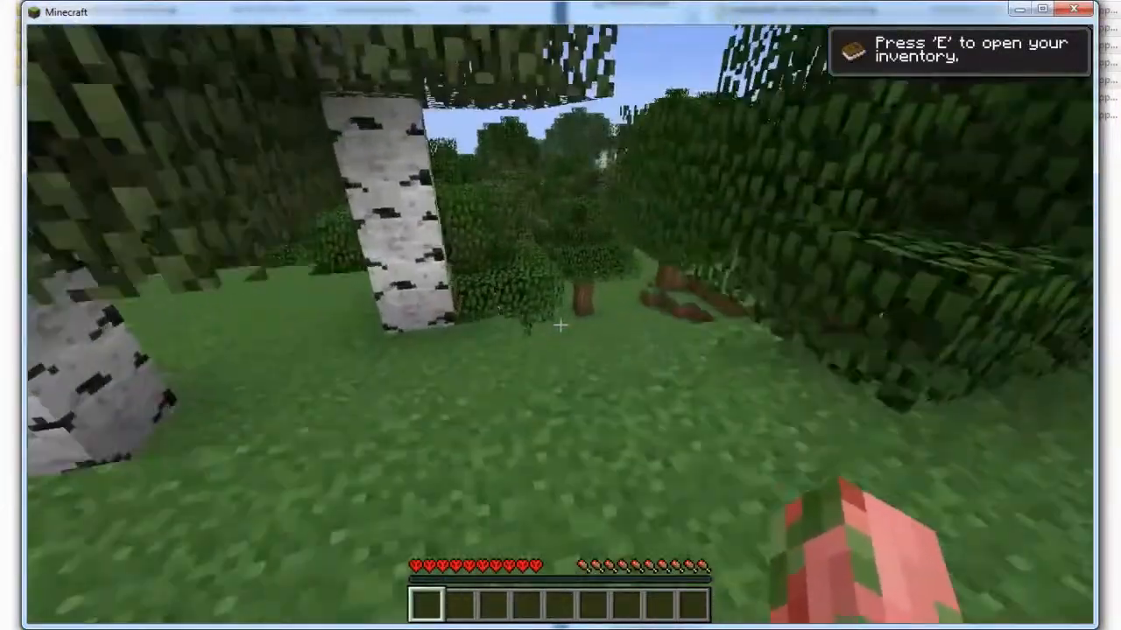
key("w")
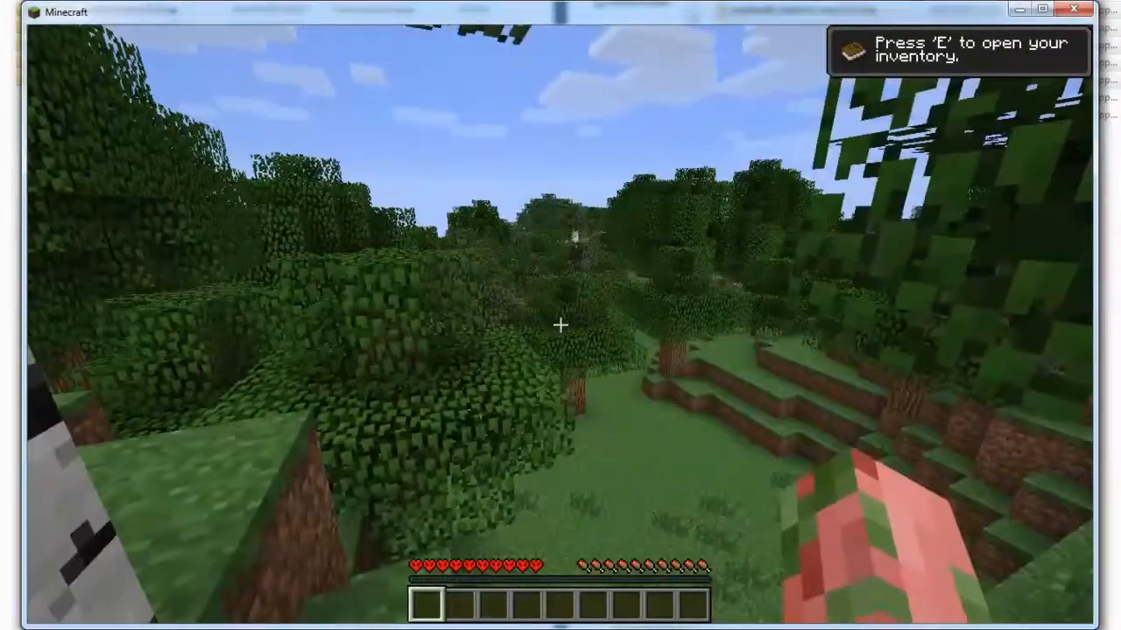
key("w")
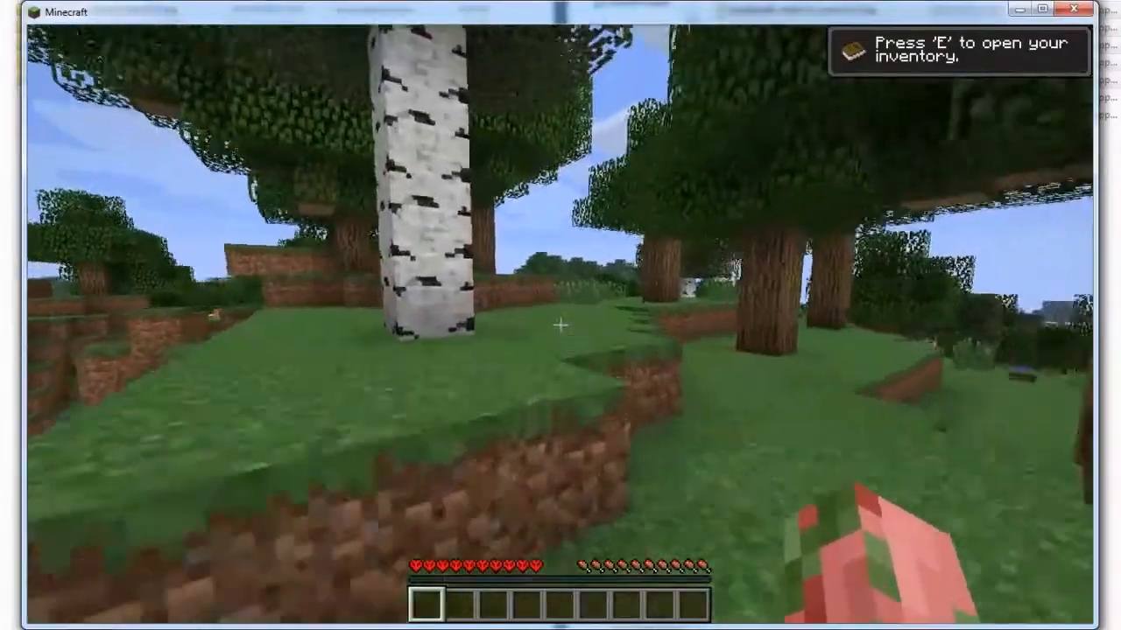
- Finish walking through the forest, save the world and quit the game
key("w")
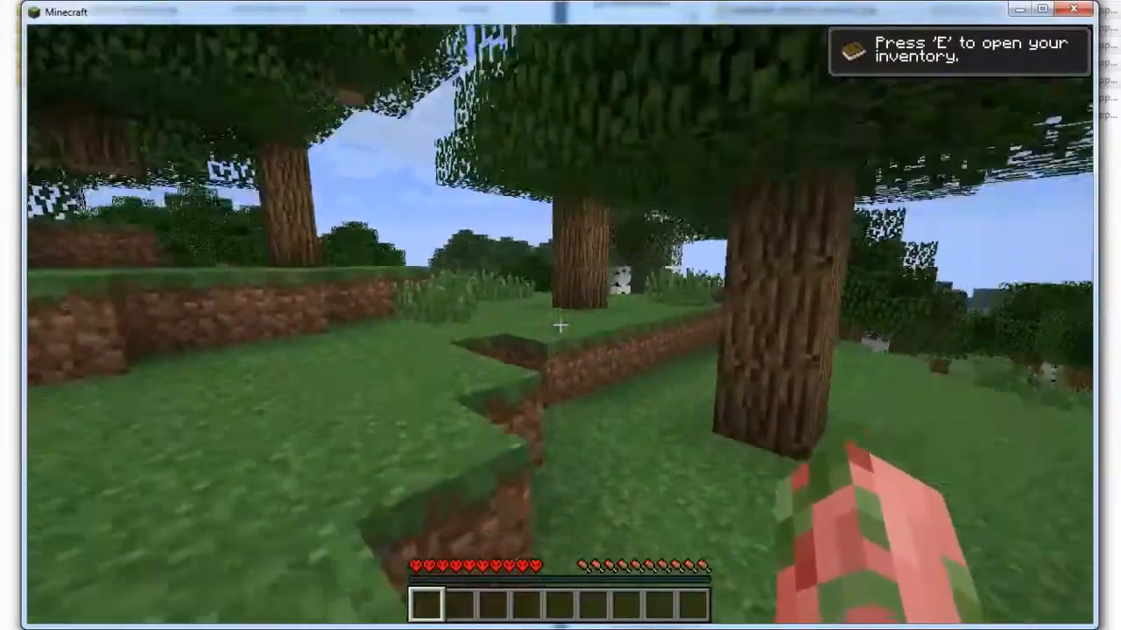
key("w")
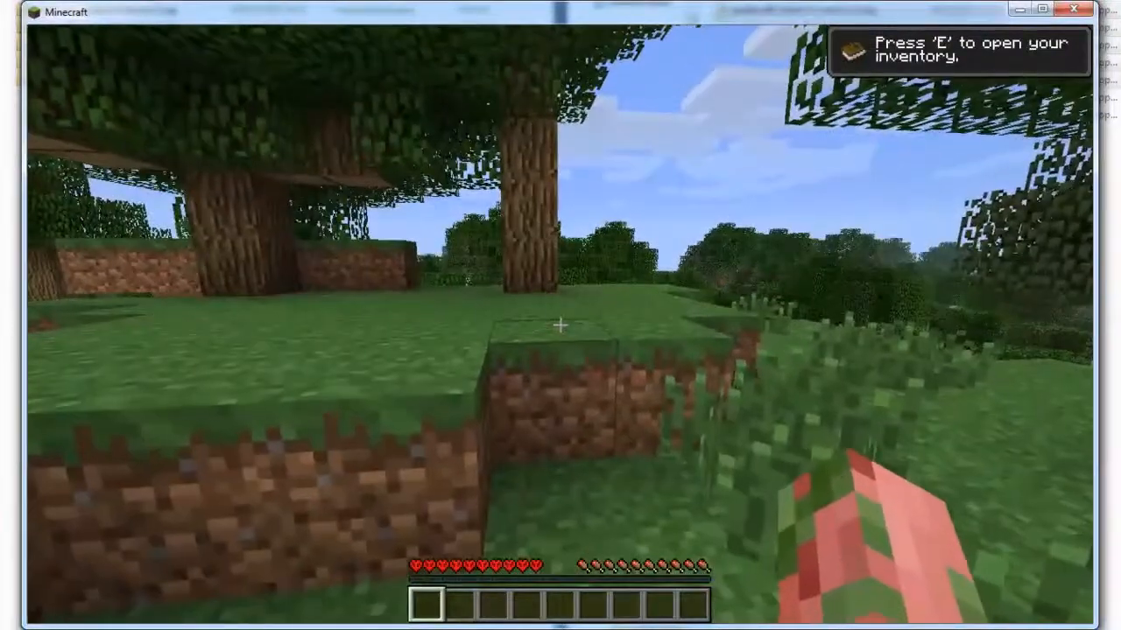
key("Escape")
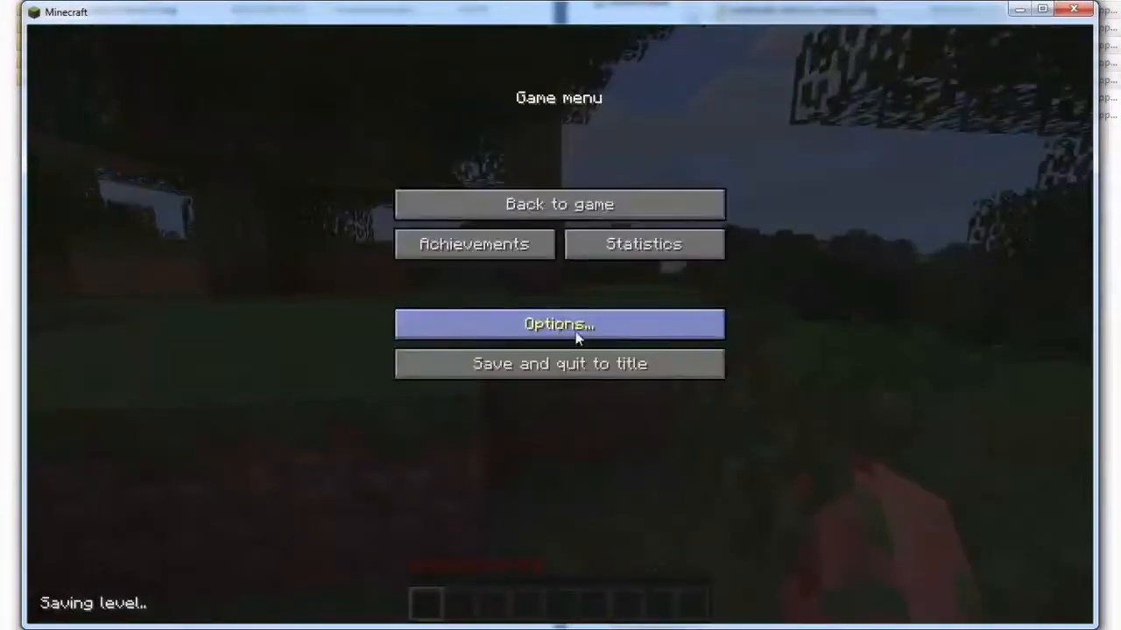
left_click(596, 367)
left_click(638, 403)
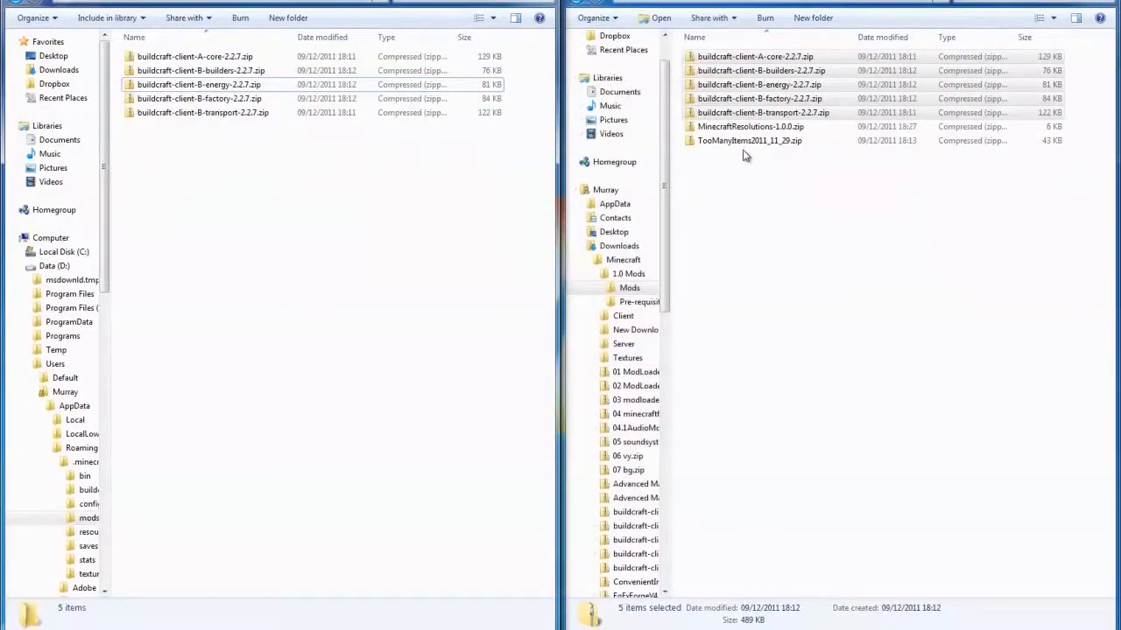
- Open minecraft.jar from the .minecraft bin folder as a 7-Zip archive and dock its window to half the screen
left_click(740, 142)
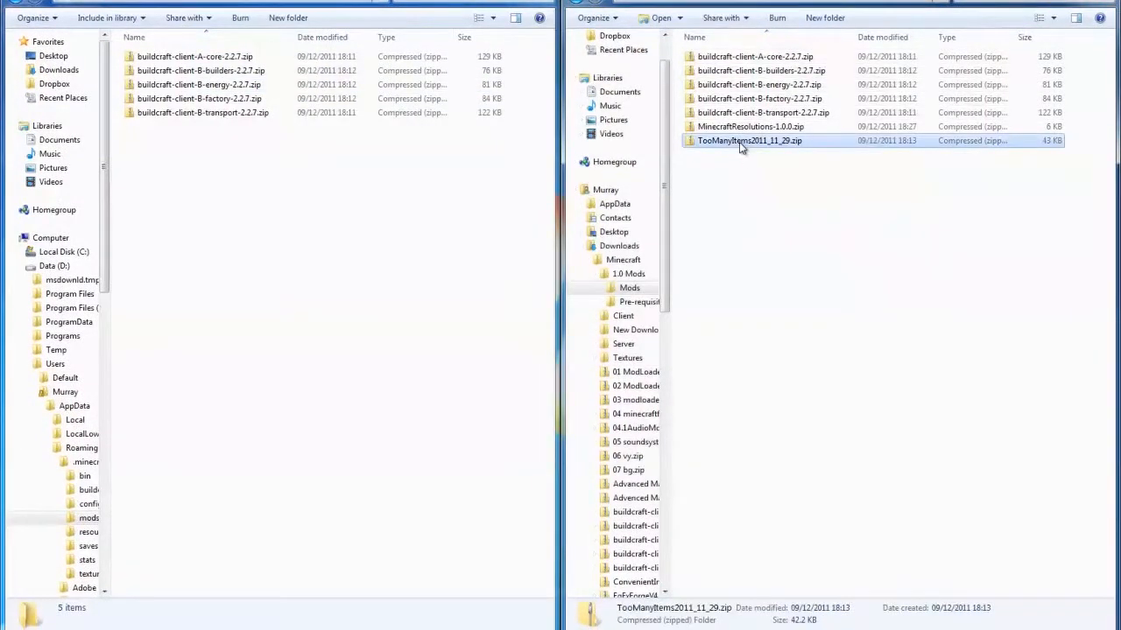
left_click(368, 215)
left_click(270, 1)
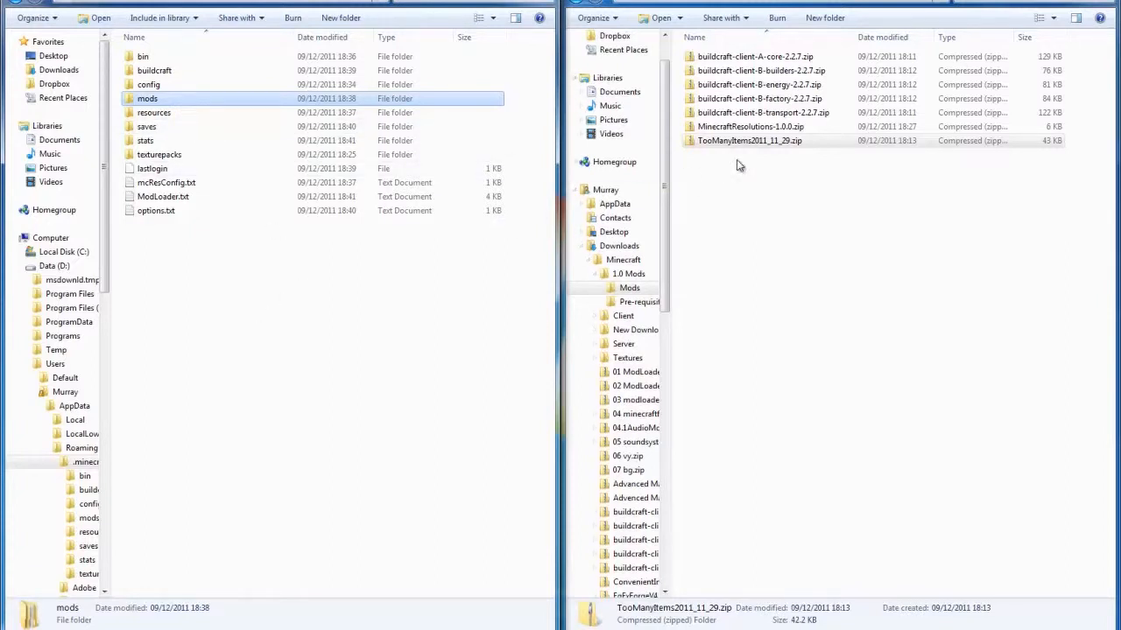
double_click(142, 58)
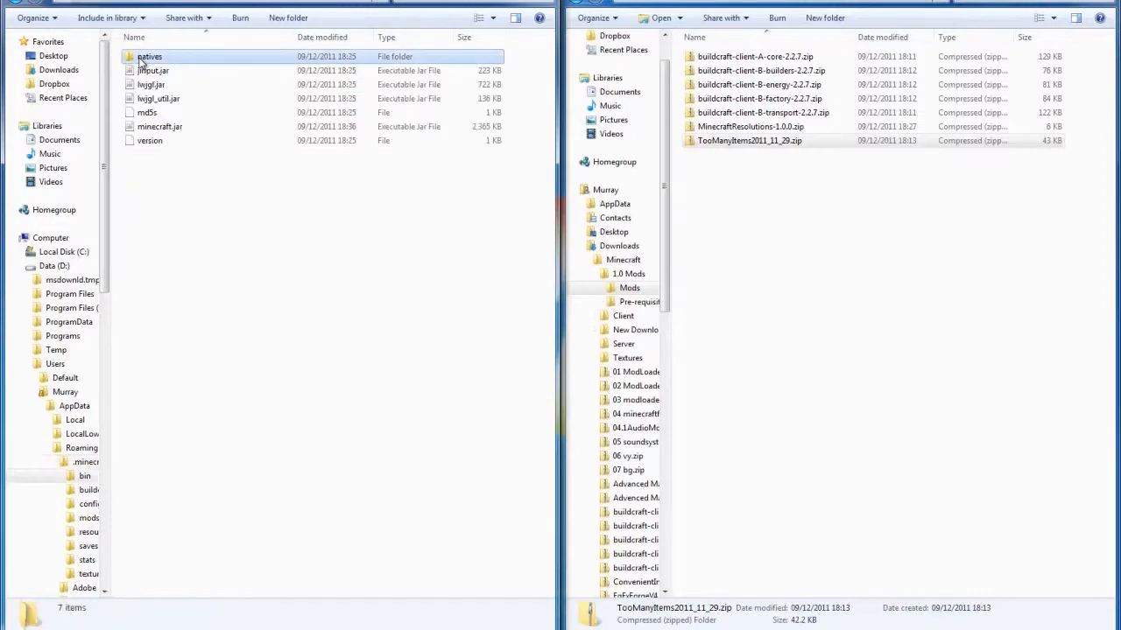
left_click(166, 128)
right_click(162, 131)
mouse_move(213, 155)
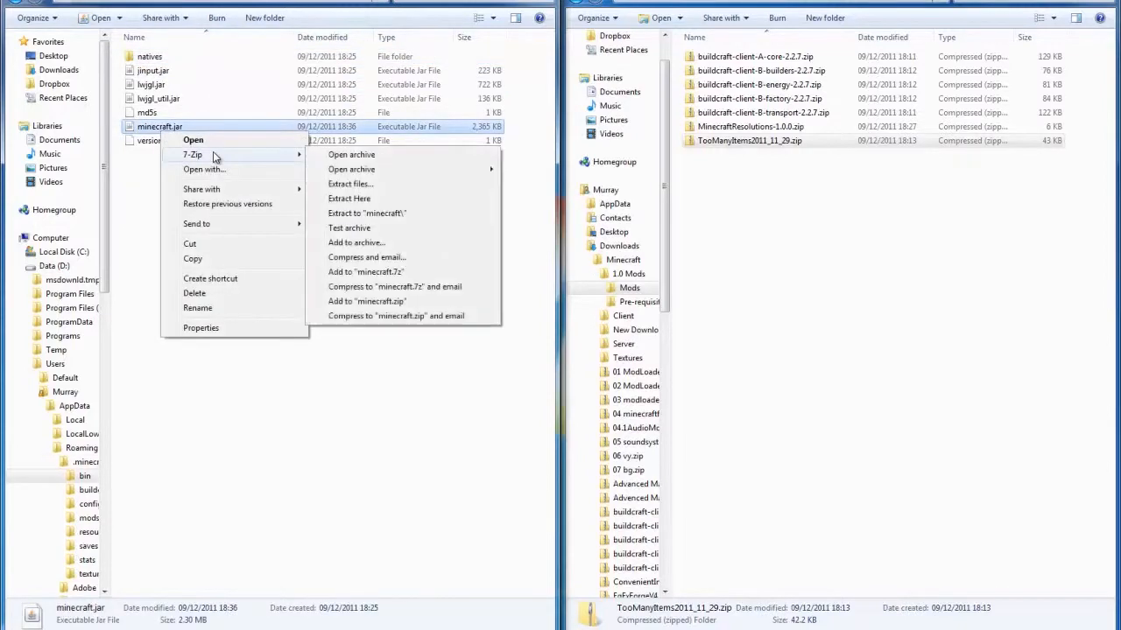
left_click(341, 154)
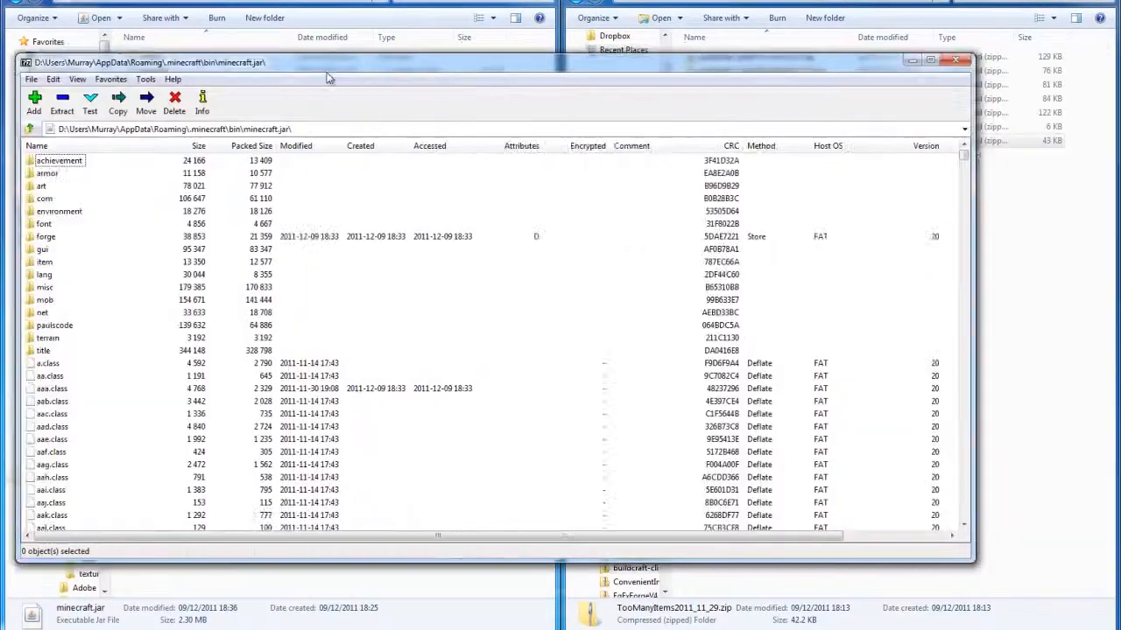
left_click_drag(326, 78, 1, 83)
- Open TooManyItems2011_11_29.zip as a 7-Zip archive and dock it beside the minecraft.jar archive
left_click(757, 142)
right_click(757, 144)
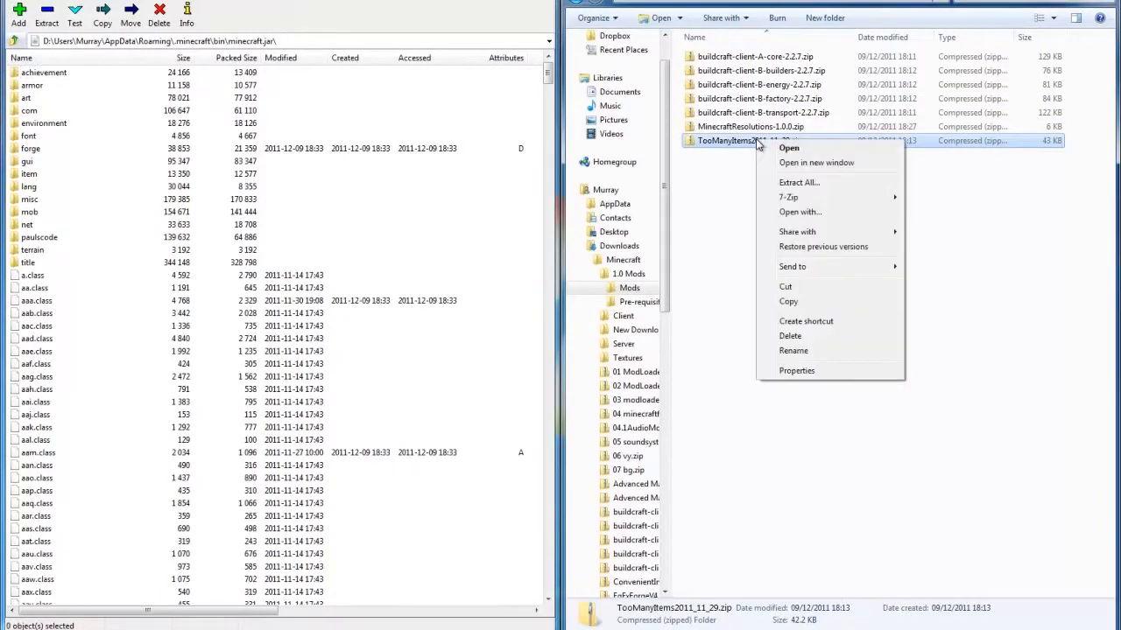
mouse_move(793, 198)
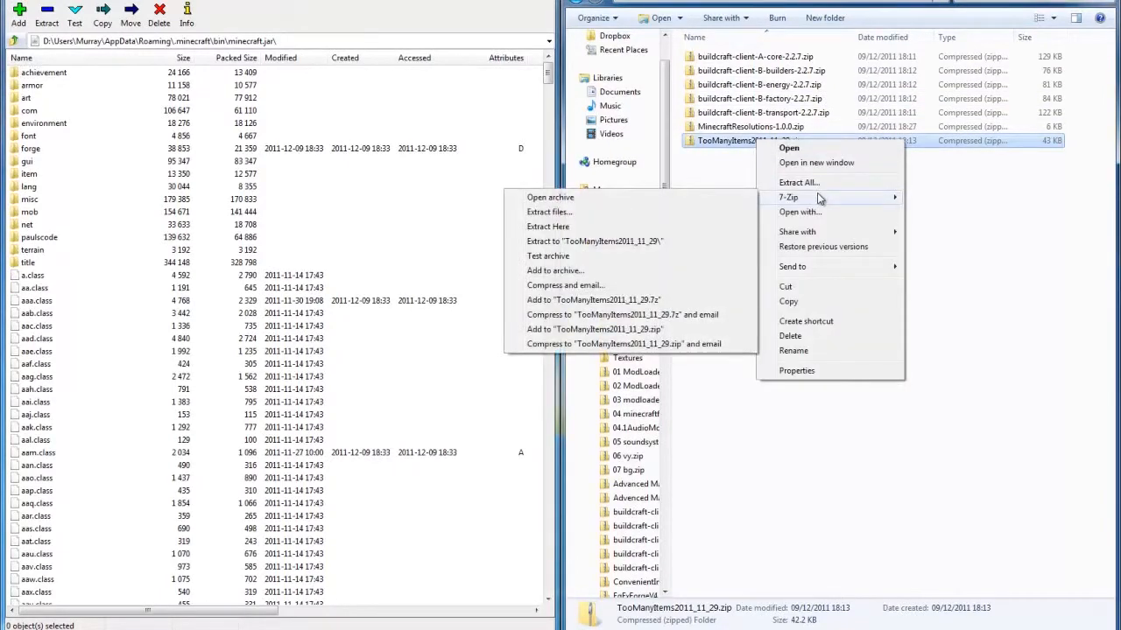
left_click(664, 202)
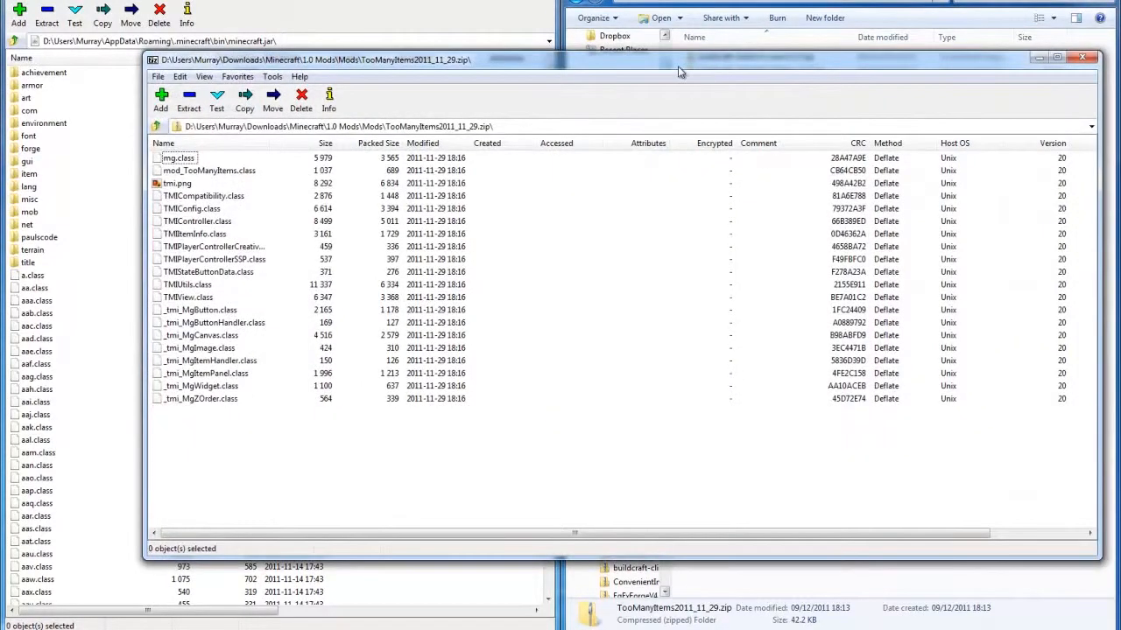
left_click_drag(678, 65, 1119, 63)
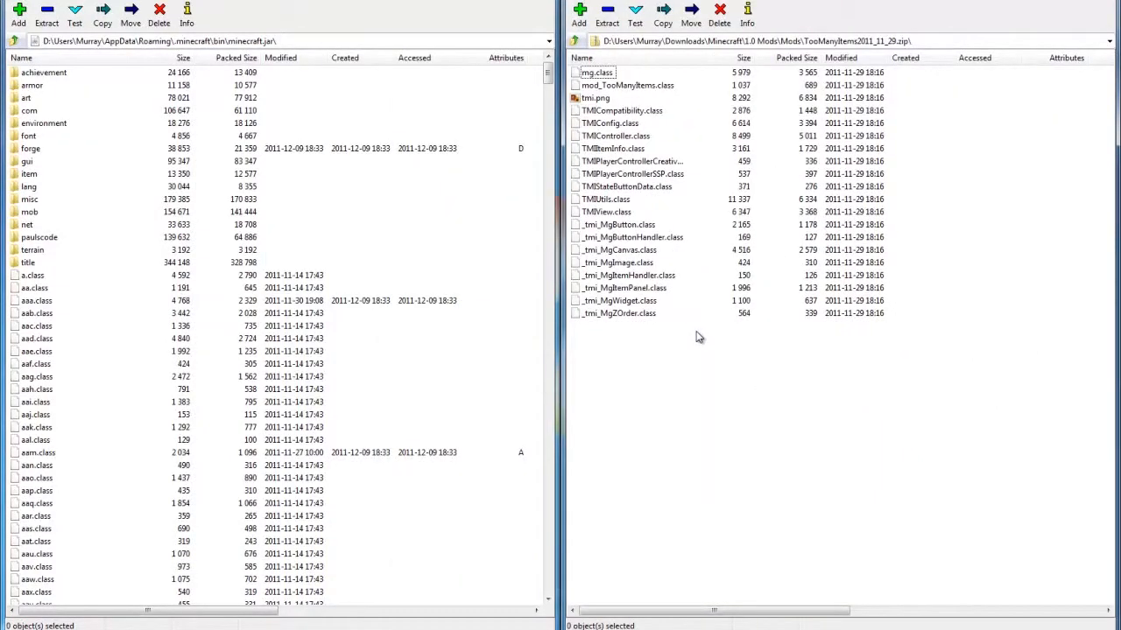
- Copy all TooManyItems files into the root of minecraft.jar, confirm the copy and close both archives
key("ctrl+a")
left_click_drag(431, 379, 433, 381)
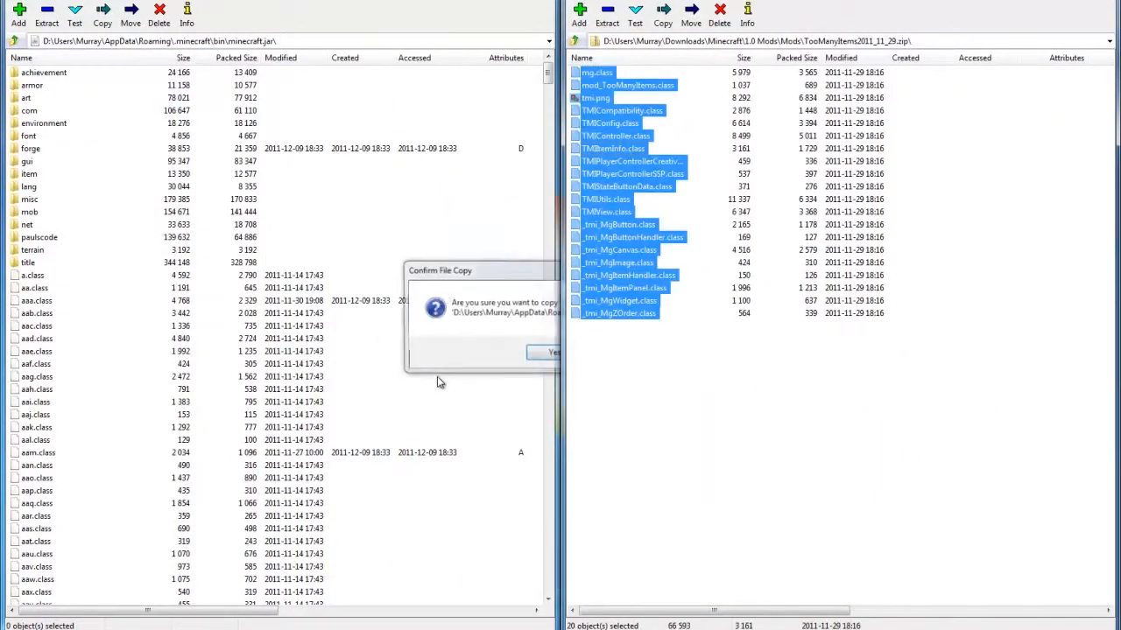
left_click(551, 353)
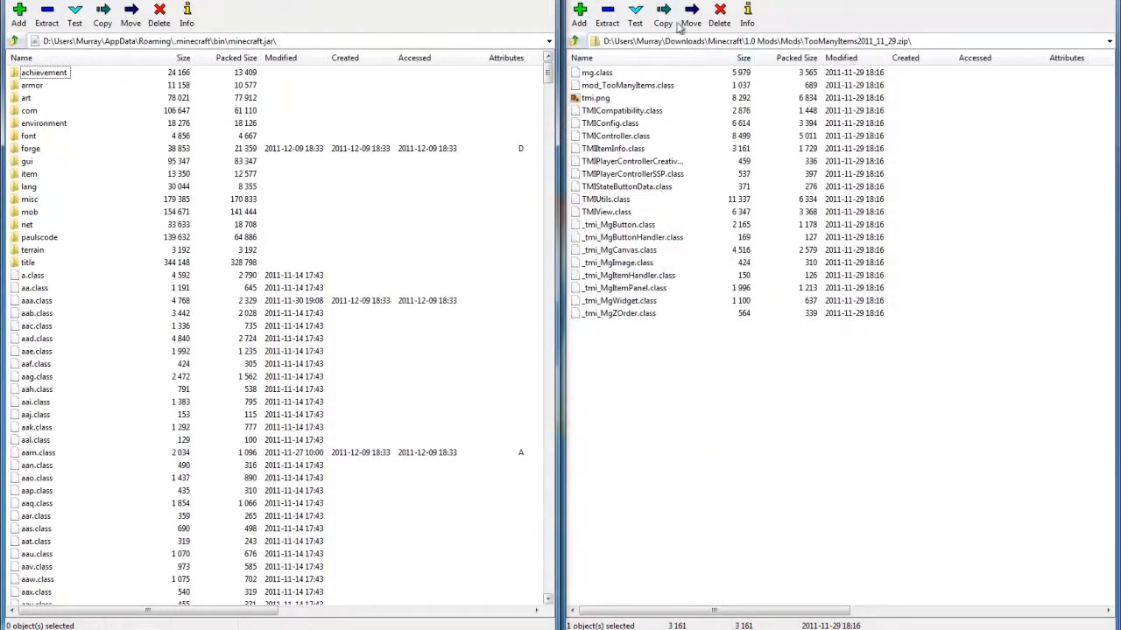
left_click(538, 0)
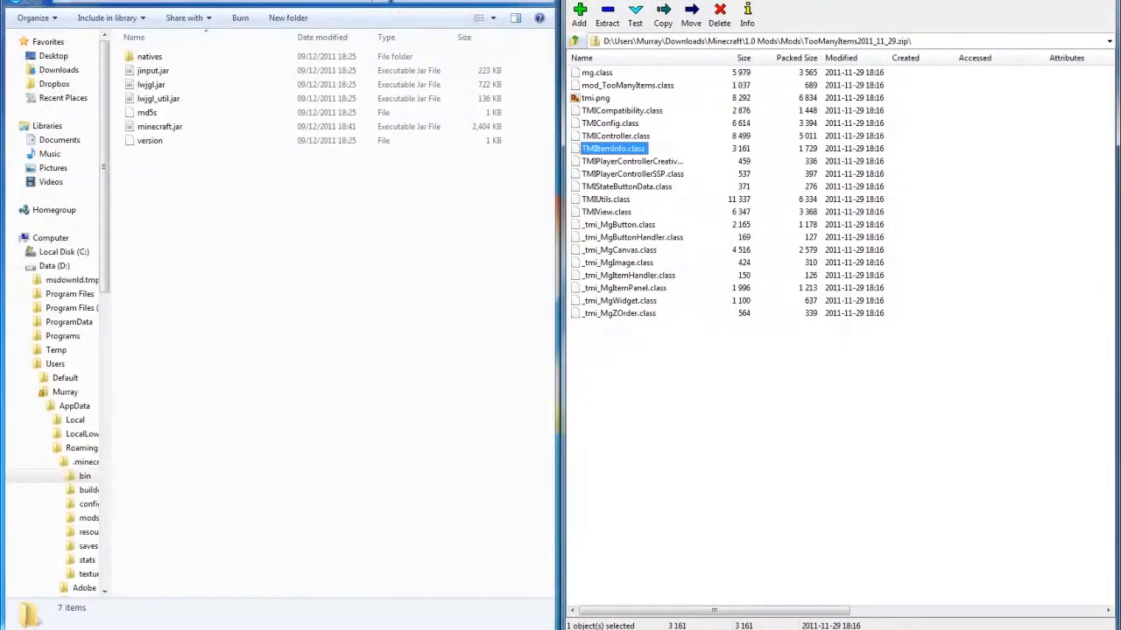
left_click(1098, 0)
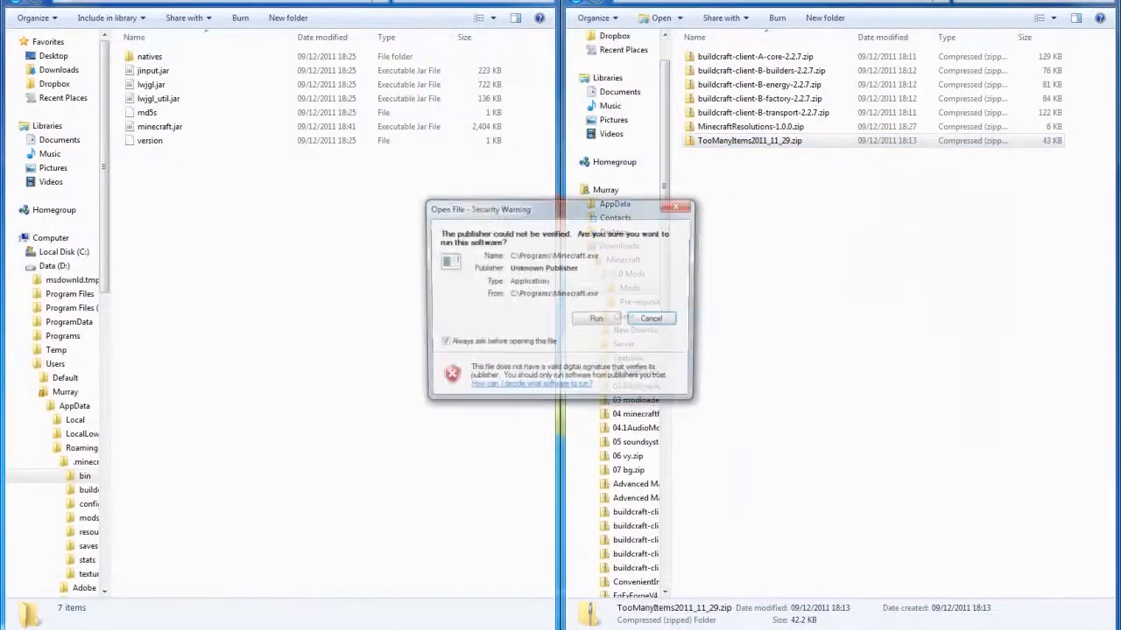
- Relaunch Minecraft, log in with the saved account and load the existing single-player world
left_click(598, 317)
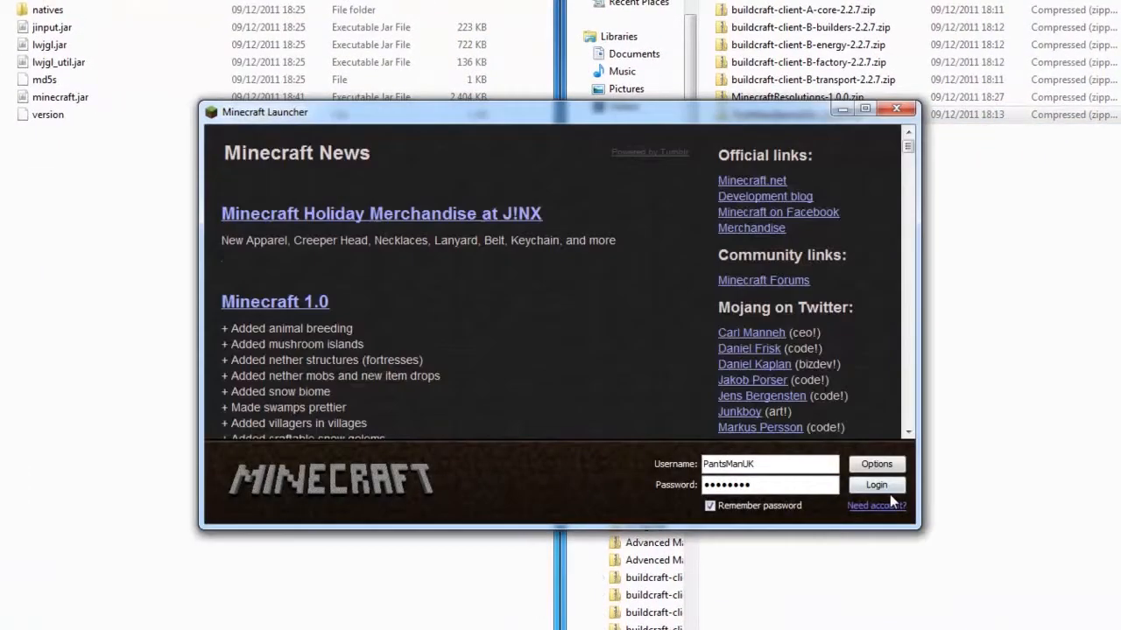
left_click(884, 489)
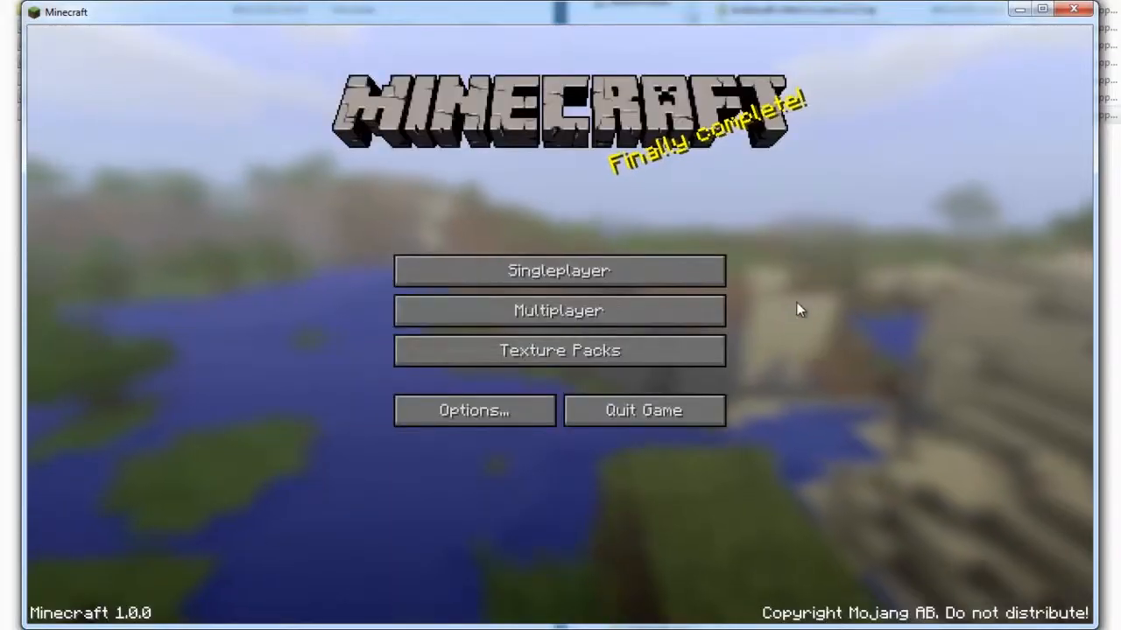
left_click(618, 281)
double_click(420, 298)
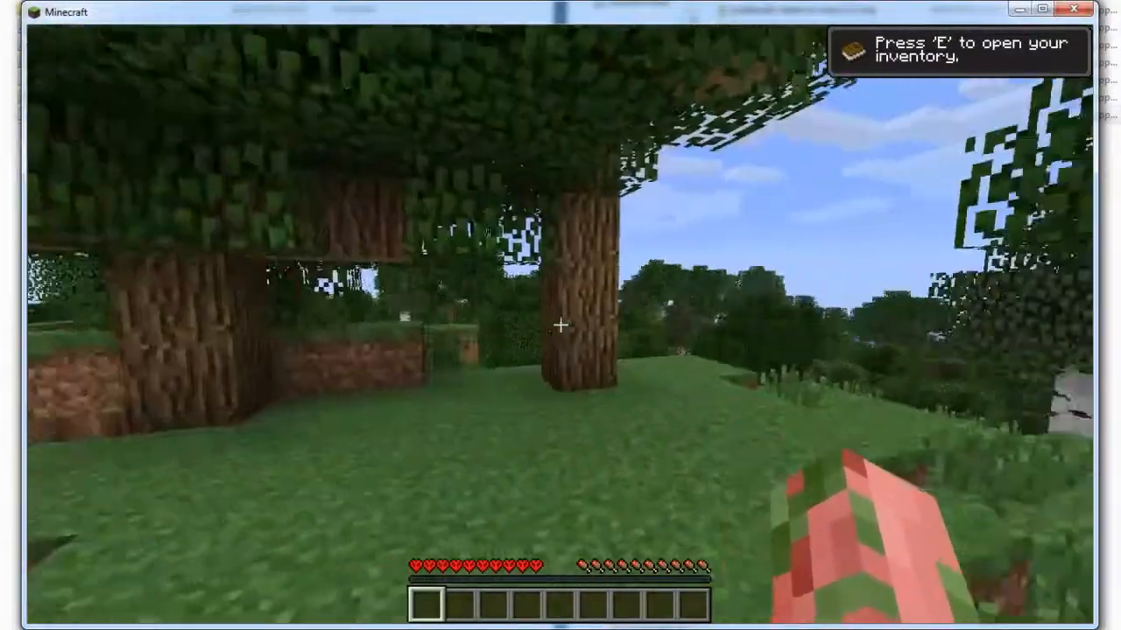
- Open the inventory to examine the TooManyItems item list and controls, and return to the game
key("w")
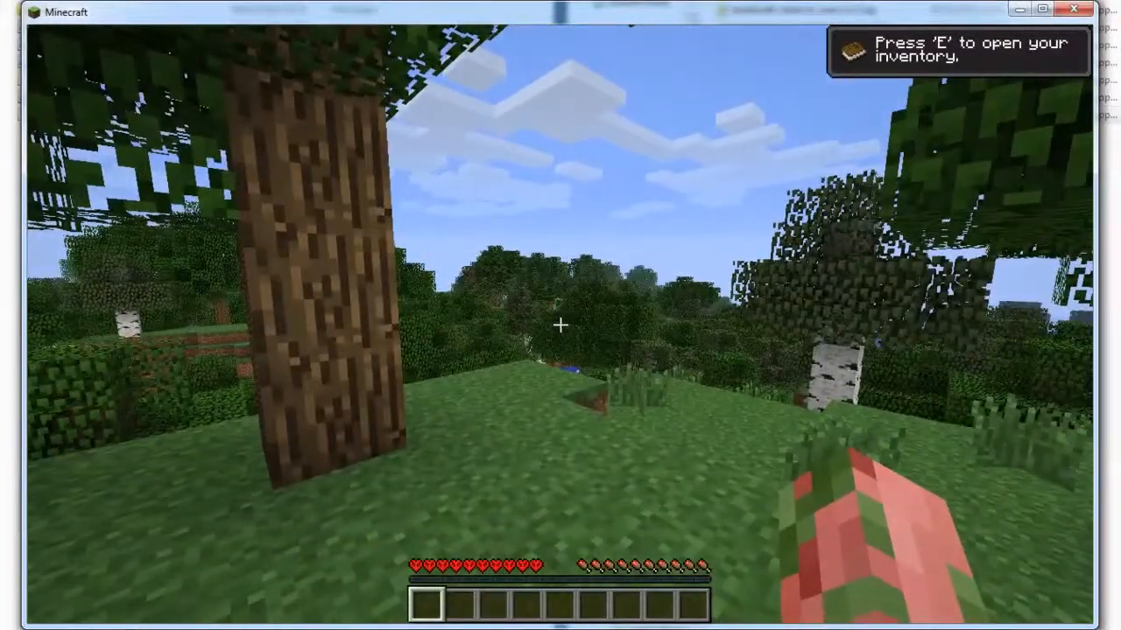
key("e")
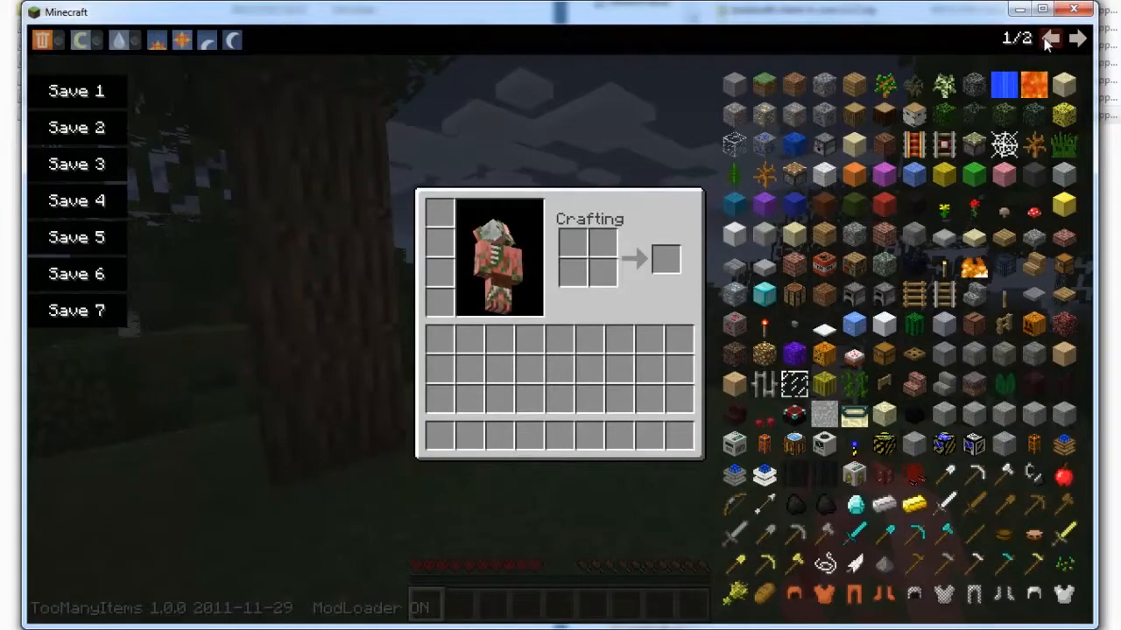
key("e")
- Walk around the forest hilltop to examine the world running with TooManyItems installed
key("w")
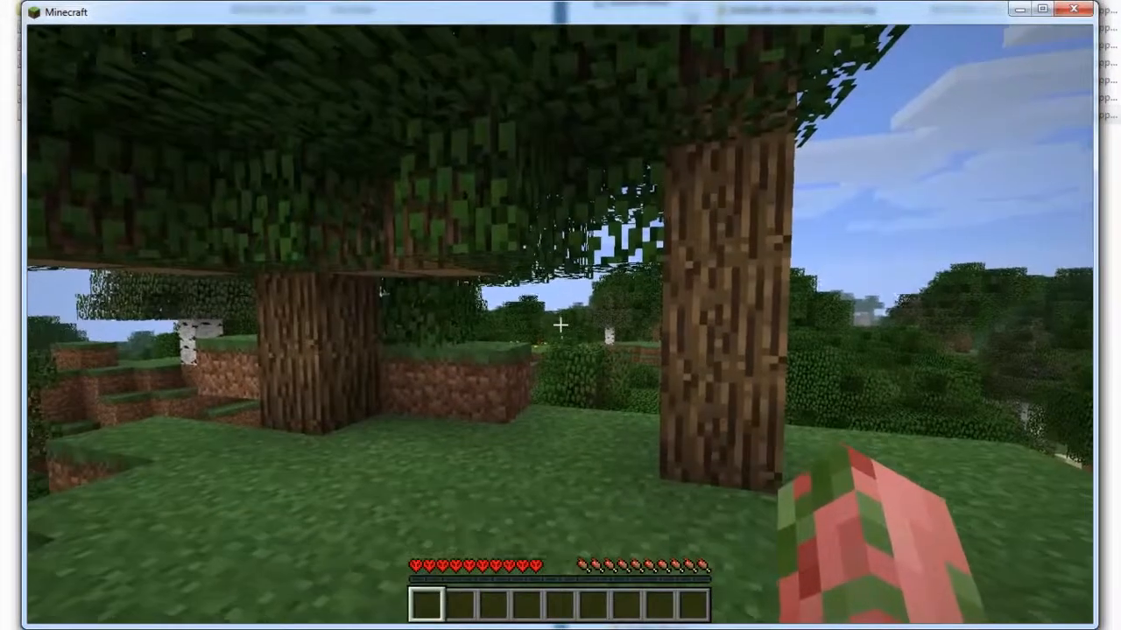
key("w")
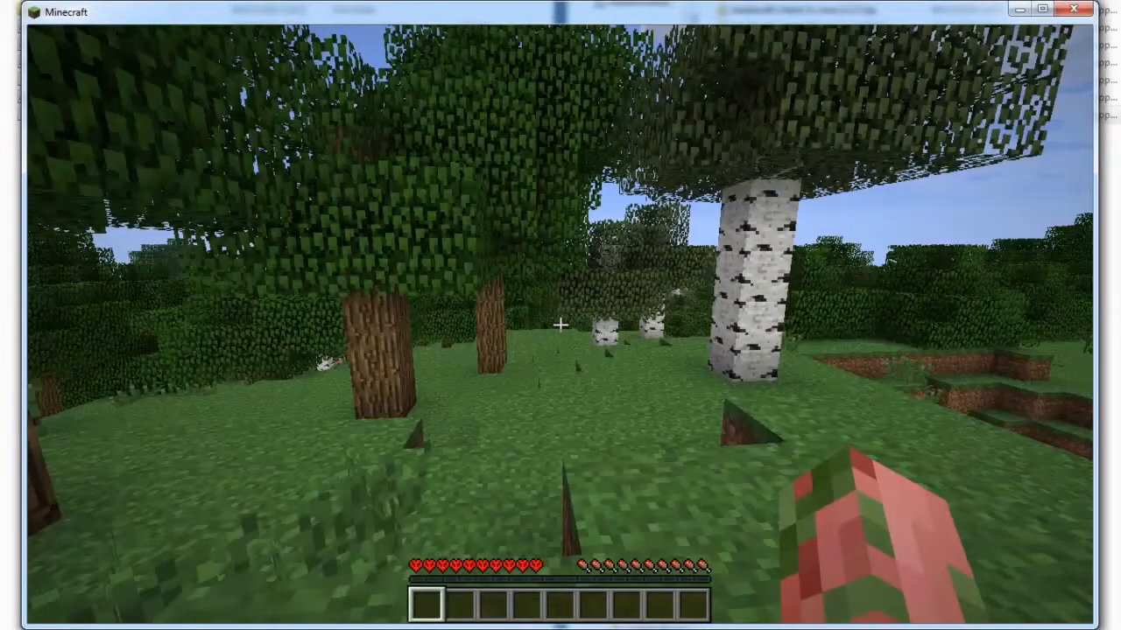
key("w")
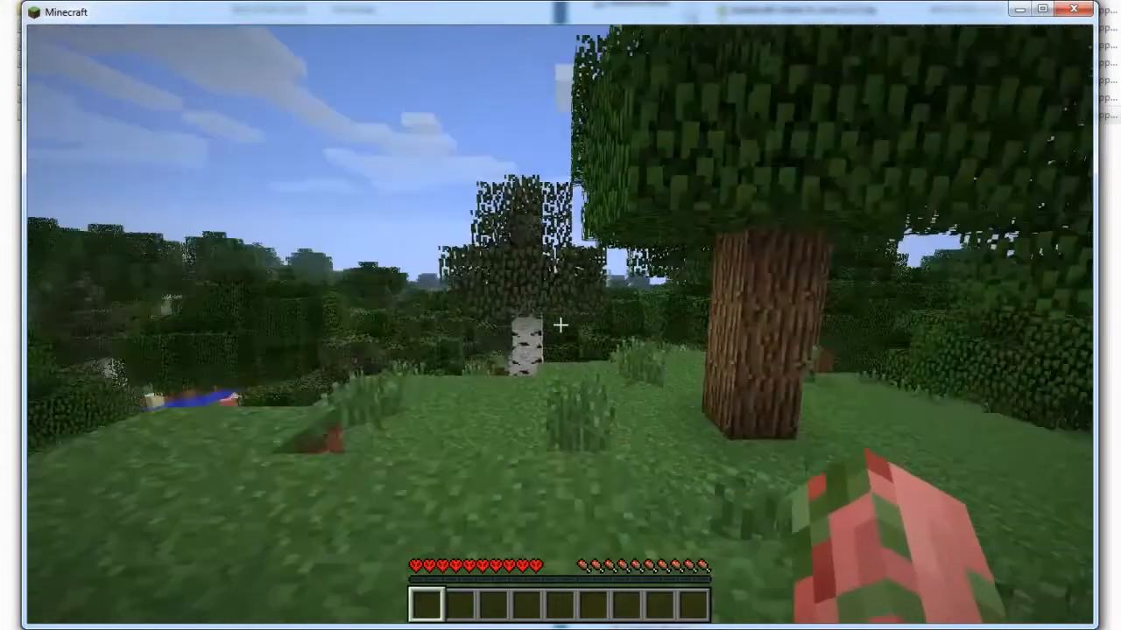
key("w")
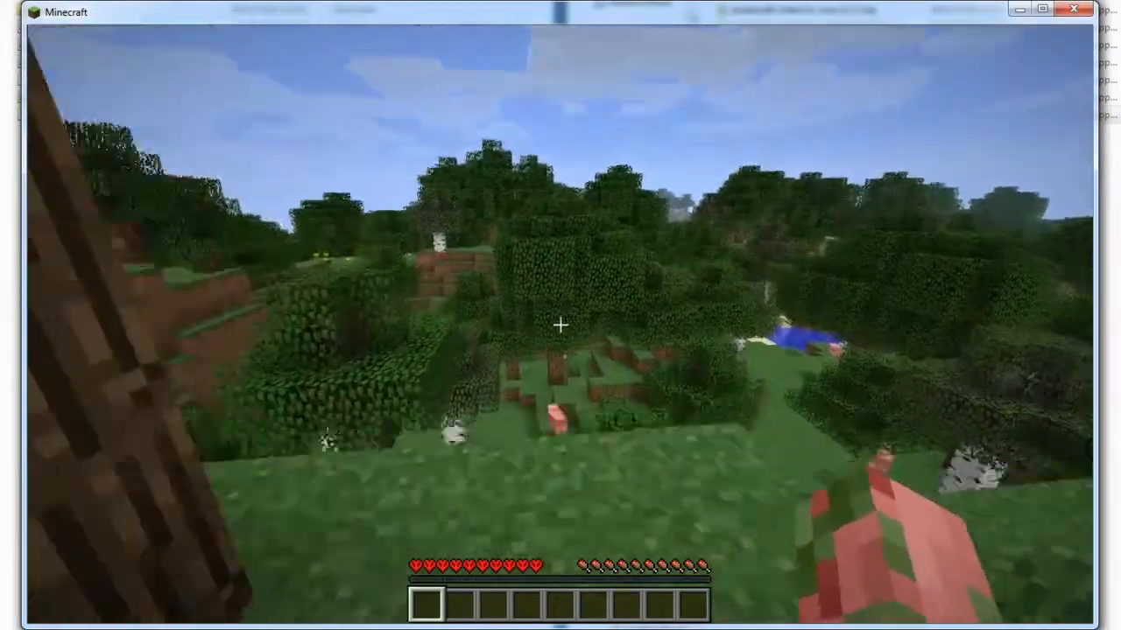